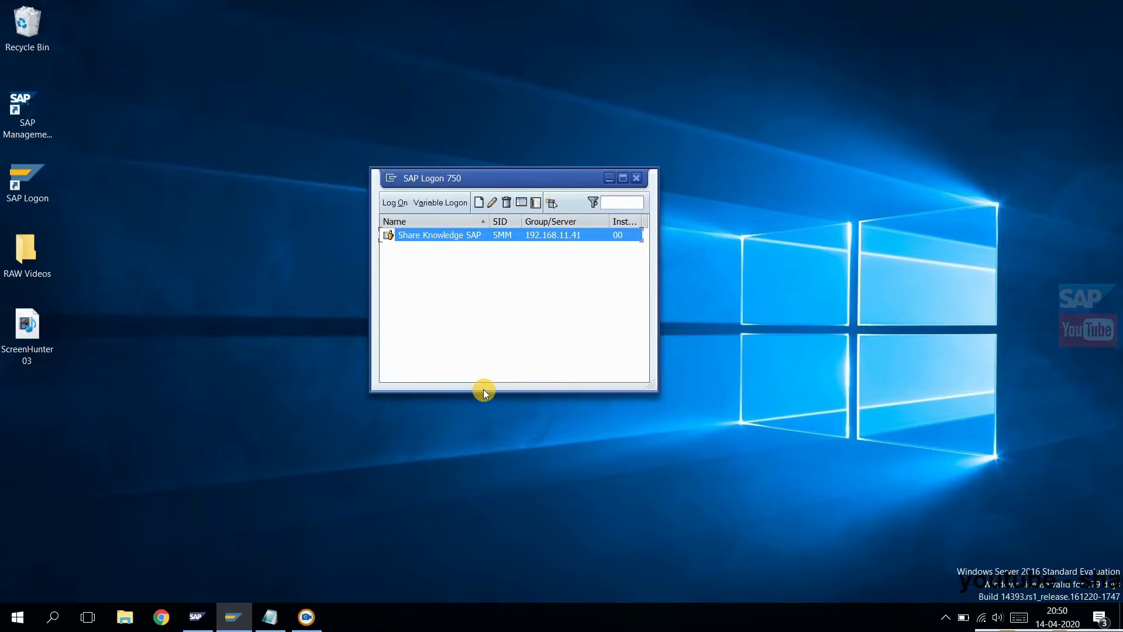
Open the Share Knowledge SAP connection and enter client 000 and user sap* for the logon.
double_click(482, 235)
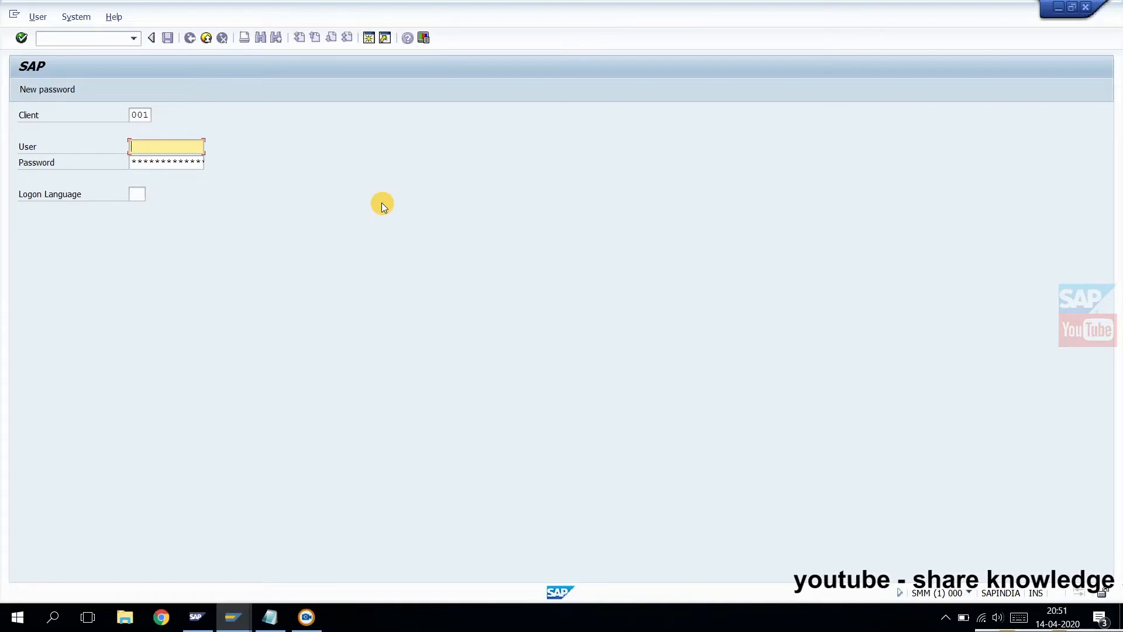
key("shift+Tab")
type("000")
key("Tab")
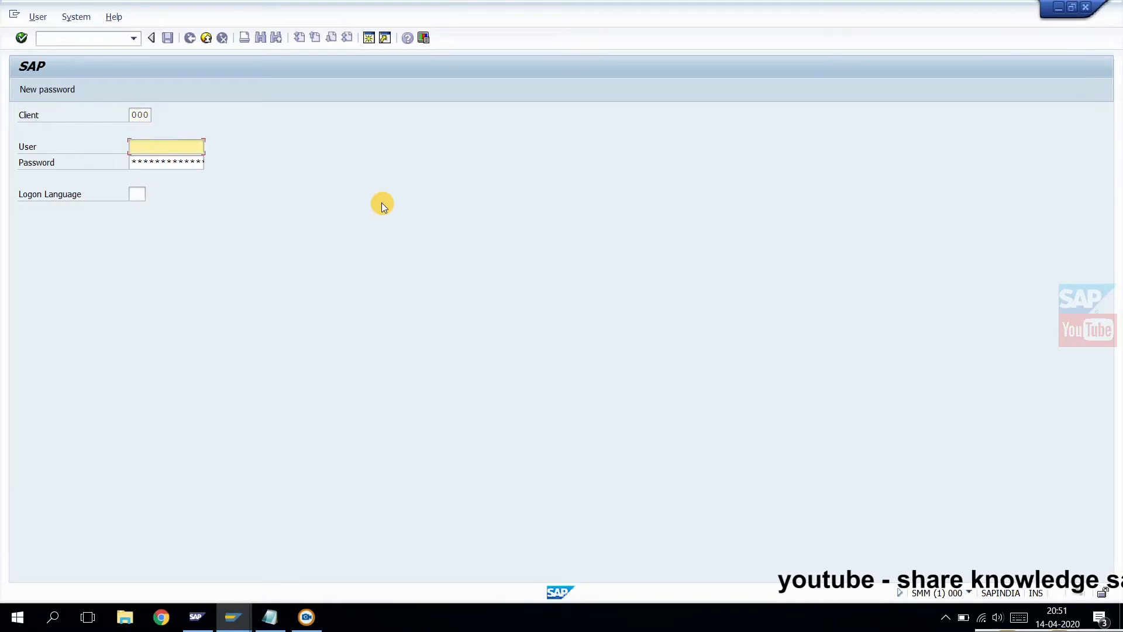
type("s")
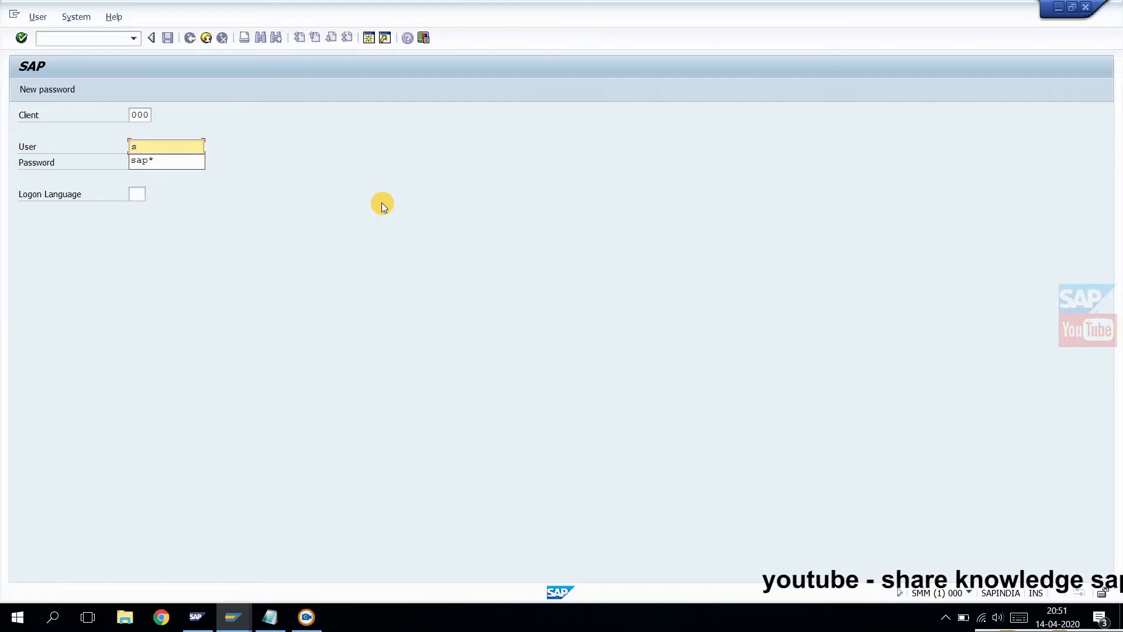
key("Down")
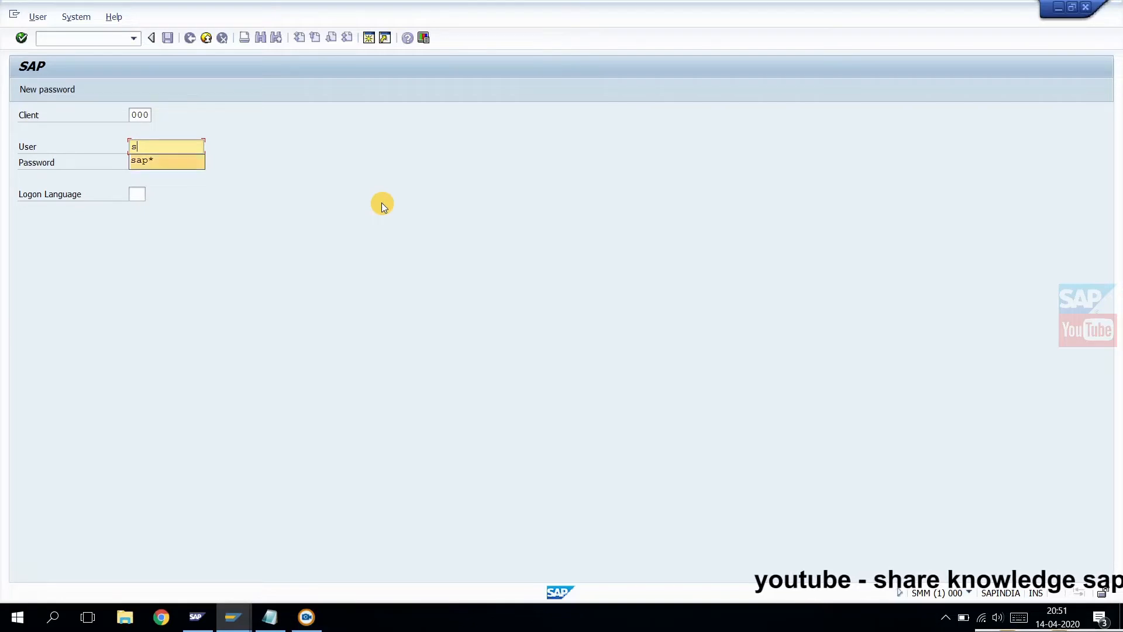
key("Return")
key("Tab")
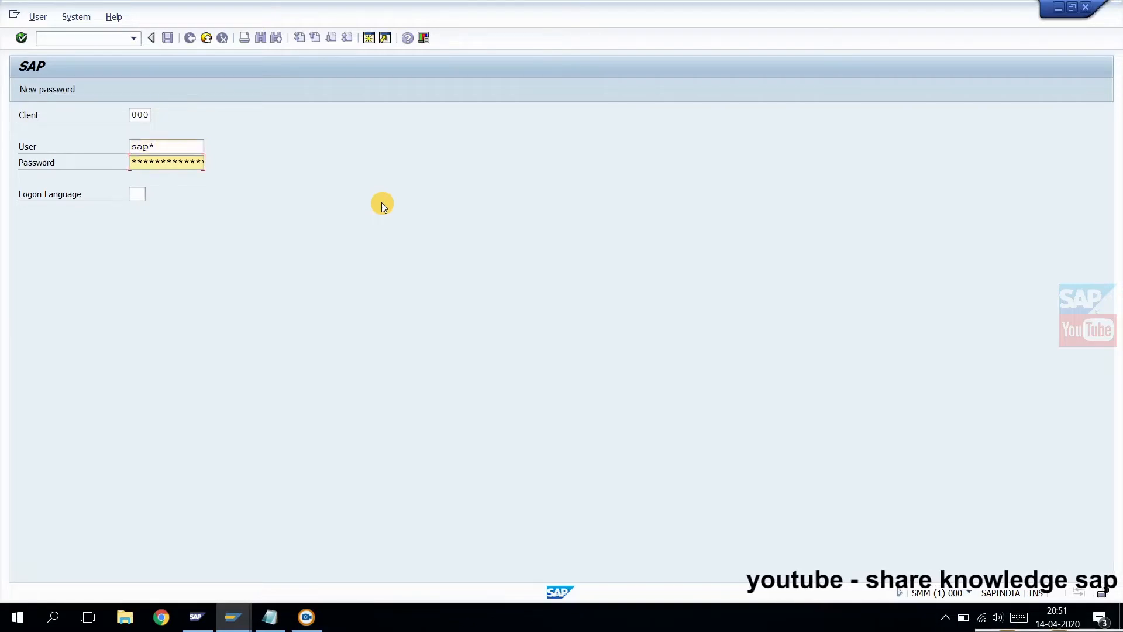
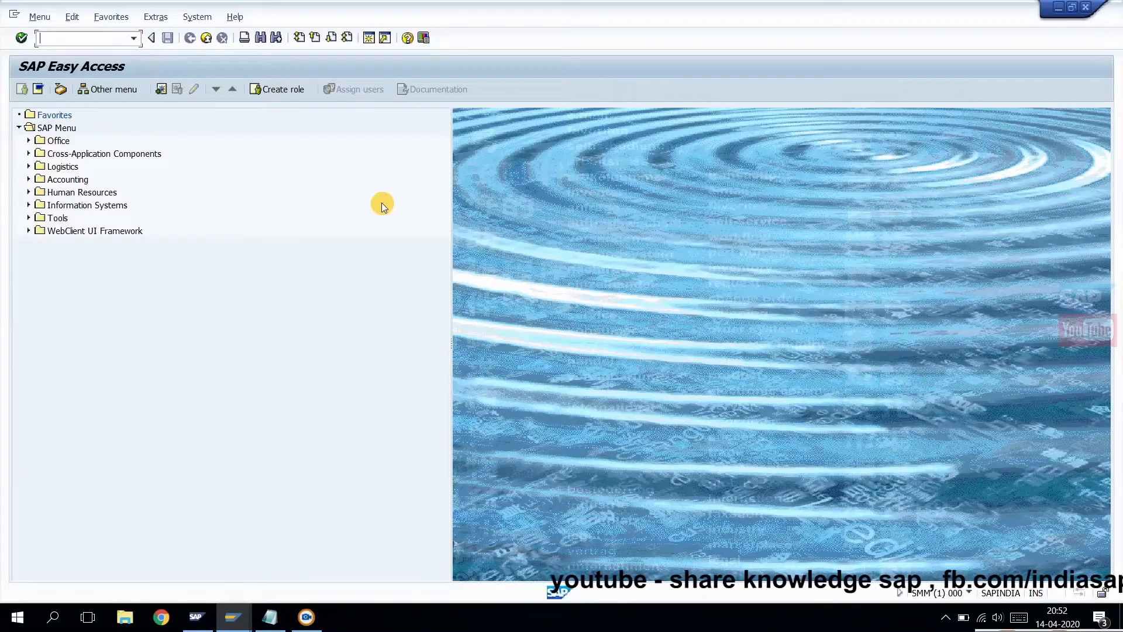
Review the existing clients with transaction scc4, and return to SAP Easy Access.
type("scc4")
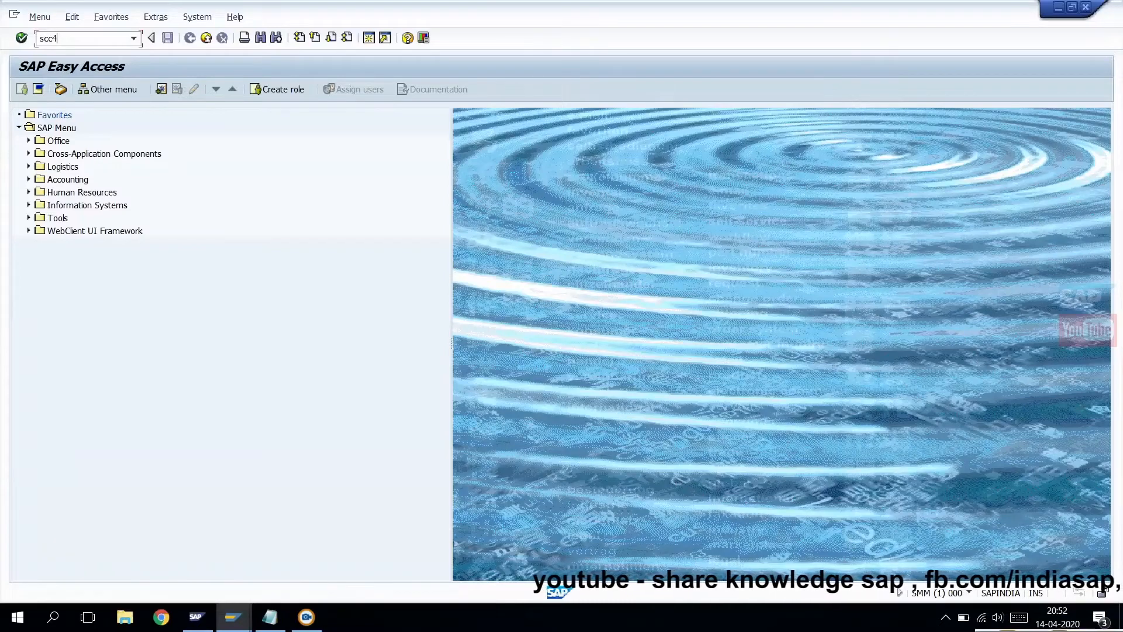
key("Return")
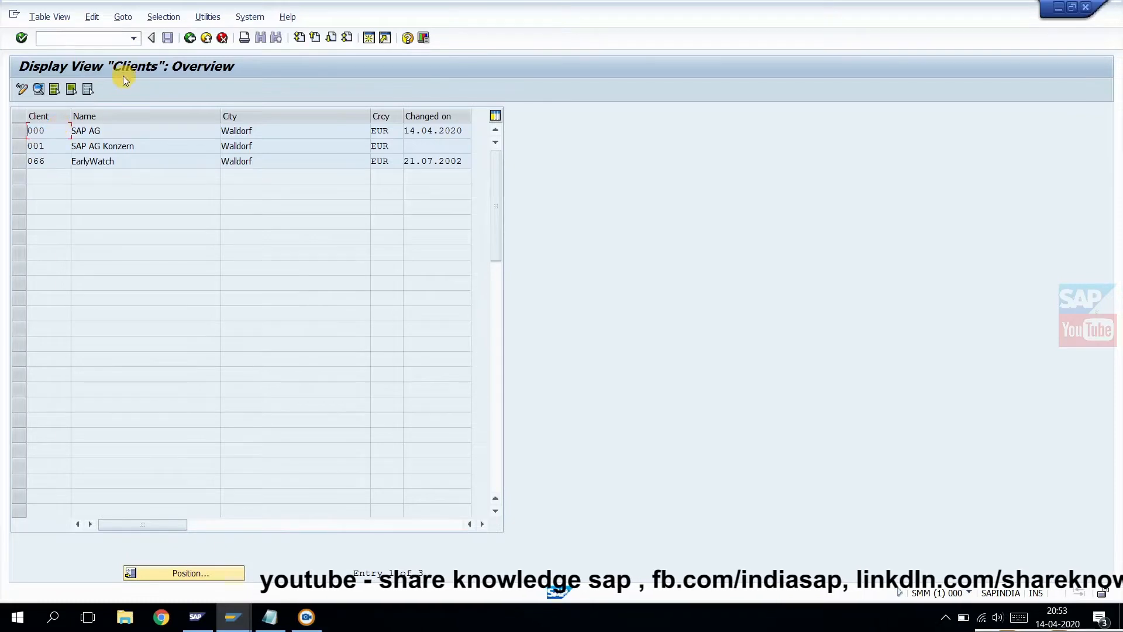
left_click(207, 40)
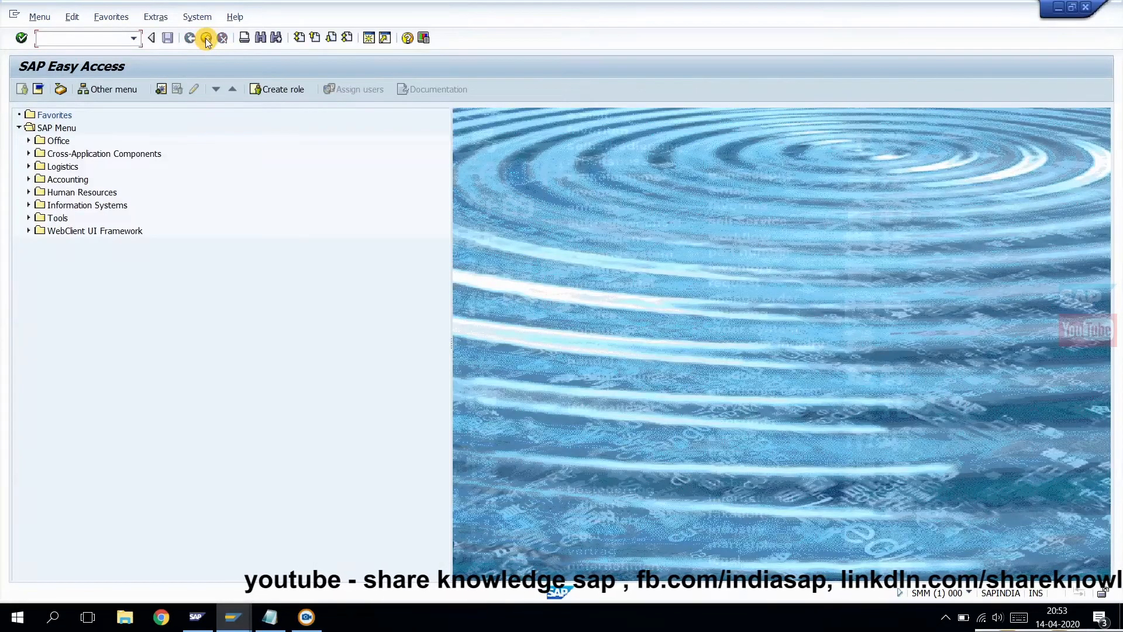
Run the Users by Complex Selection Criteria report from transaction suim to list the client's users, and return to SAP Easy Access.
type("suim")
key("Return")
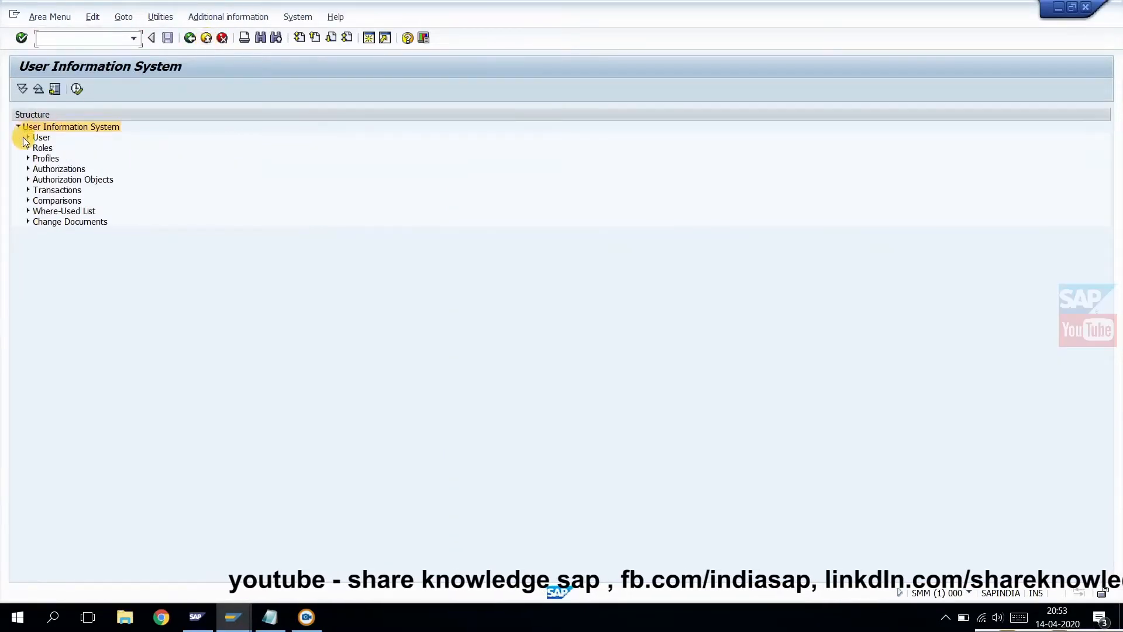
left_click(28, 138)
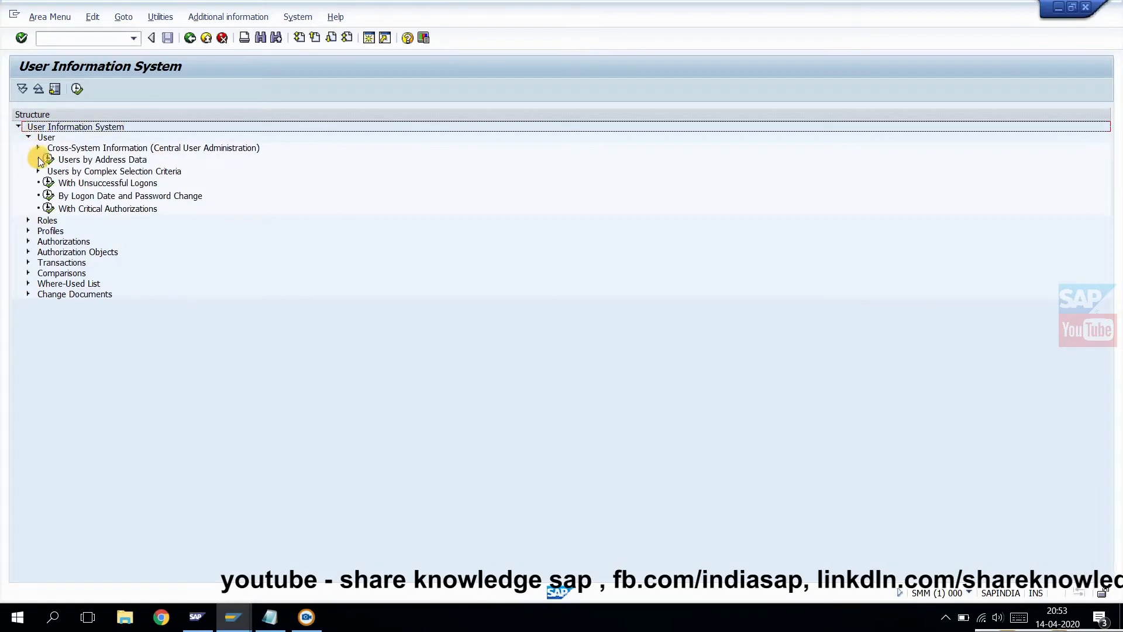
left_click(39, 170)
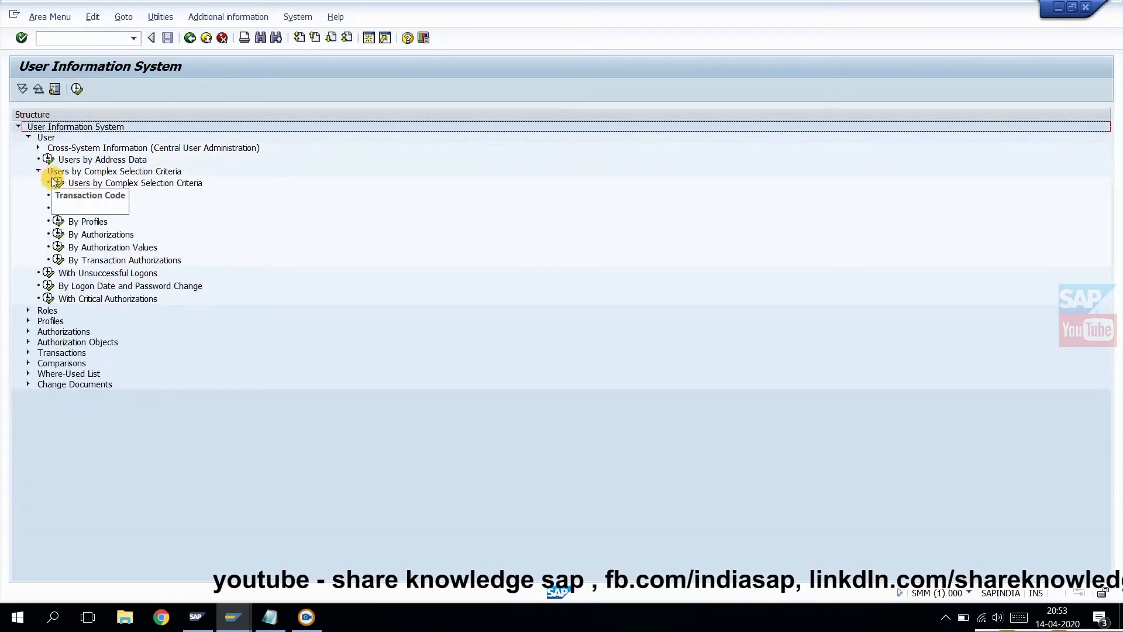
double_click(55, 182)
left_click(24, 90)
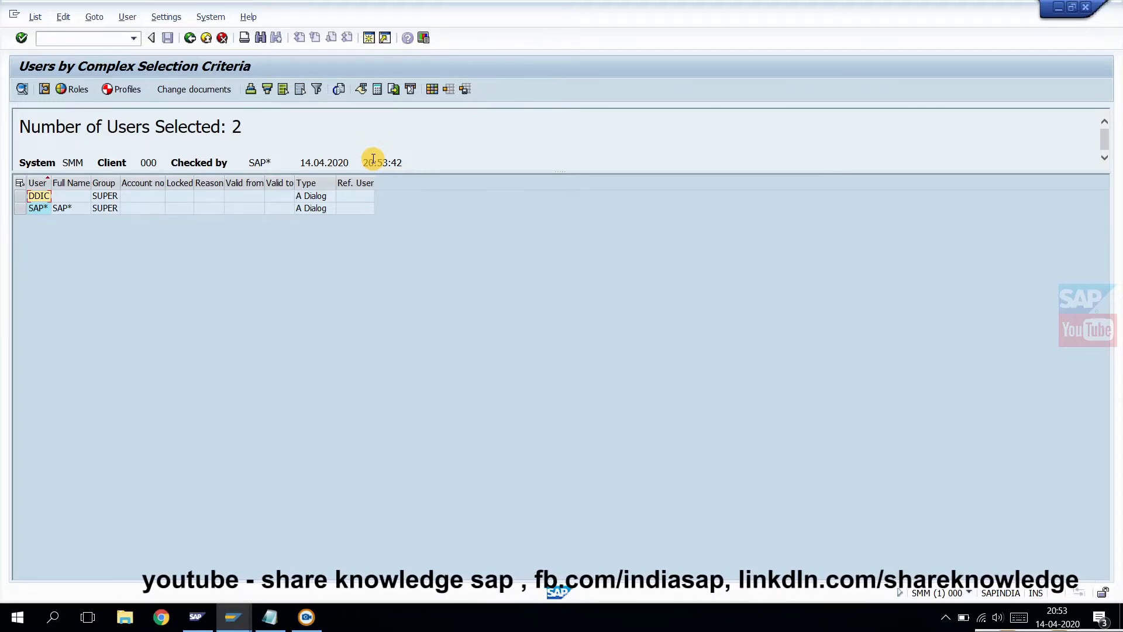
left_click(206, 38)
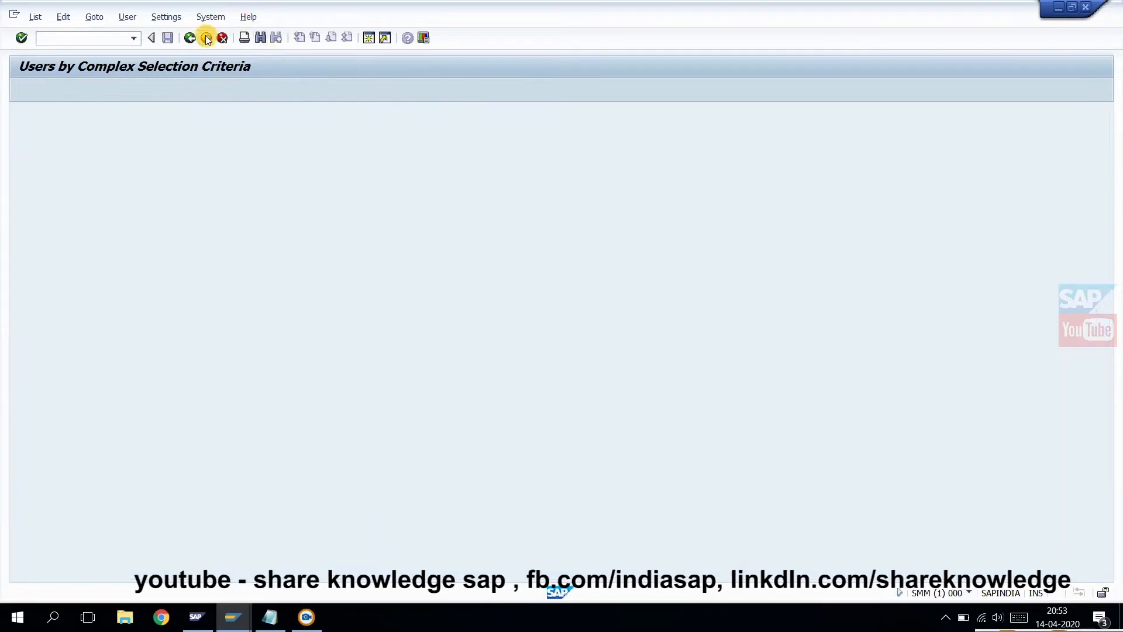
left_click(205, 37)
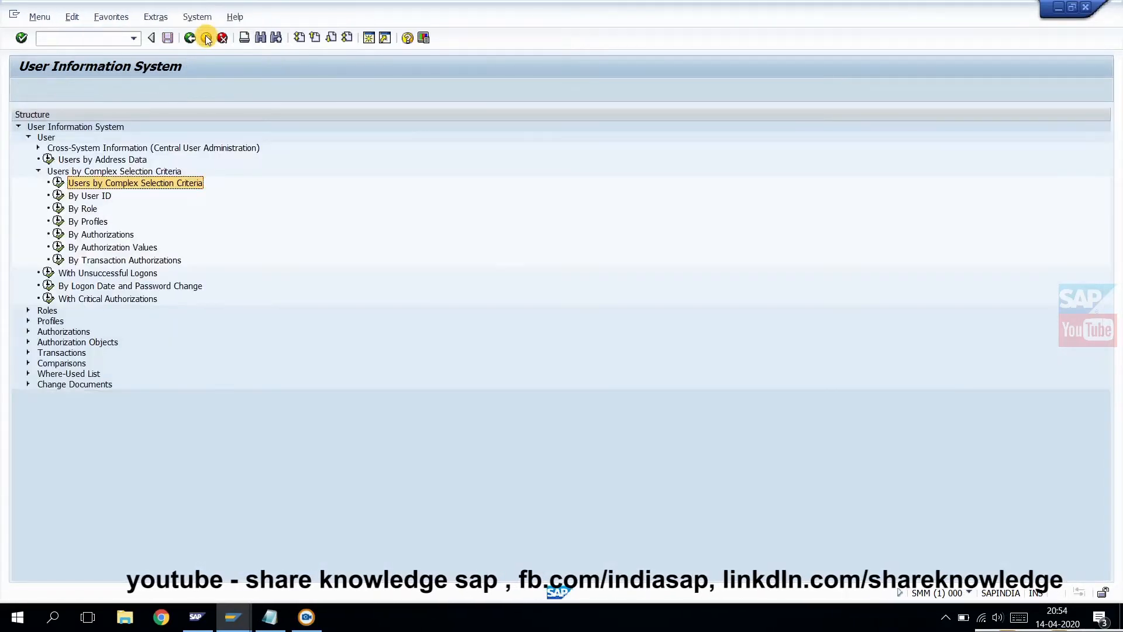
left_click(206, 38)
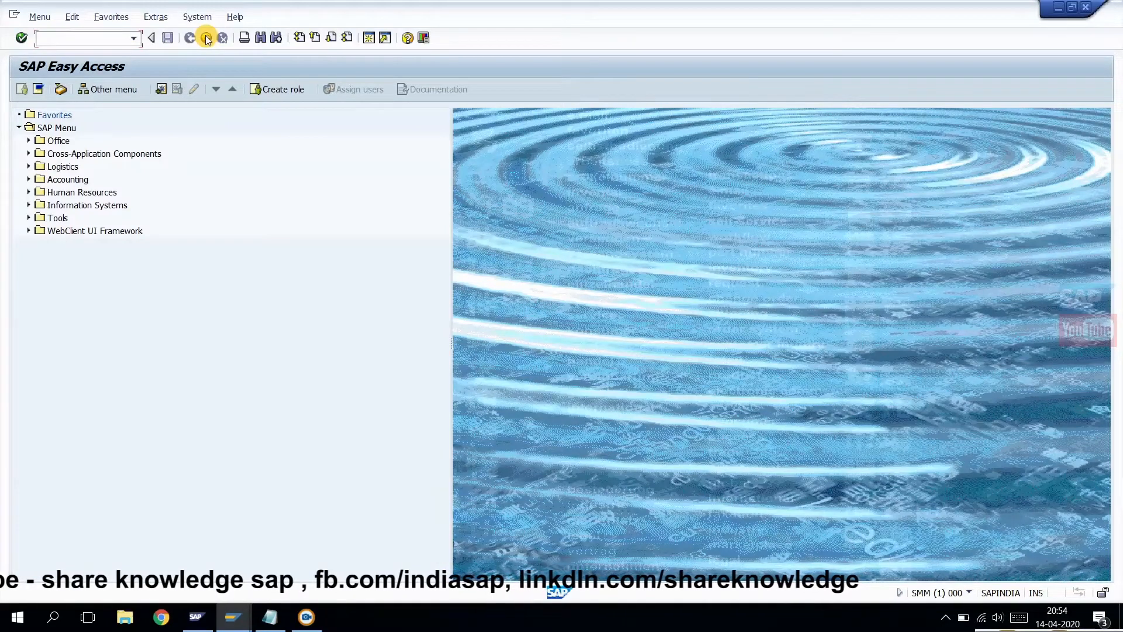
Open the Clients overview with transaction scc4 and switch it to change mode, accepting the cross-client caution.
type("scc4")
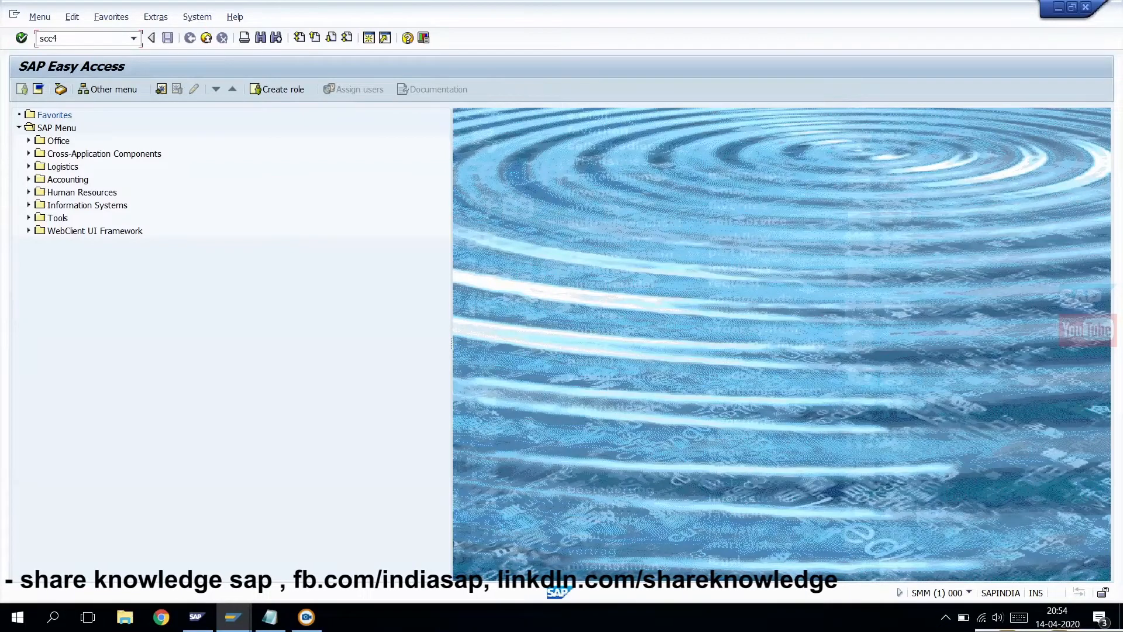
key("Return")
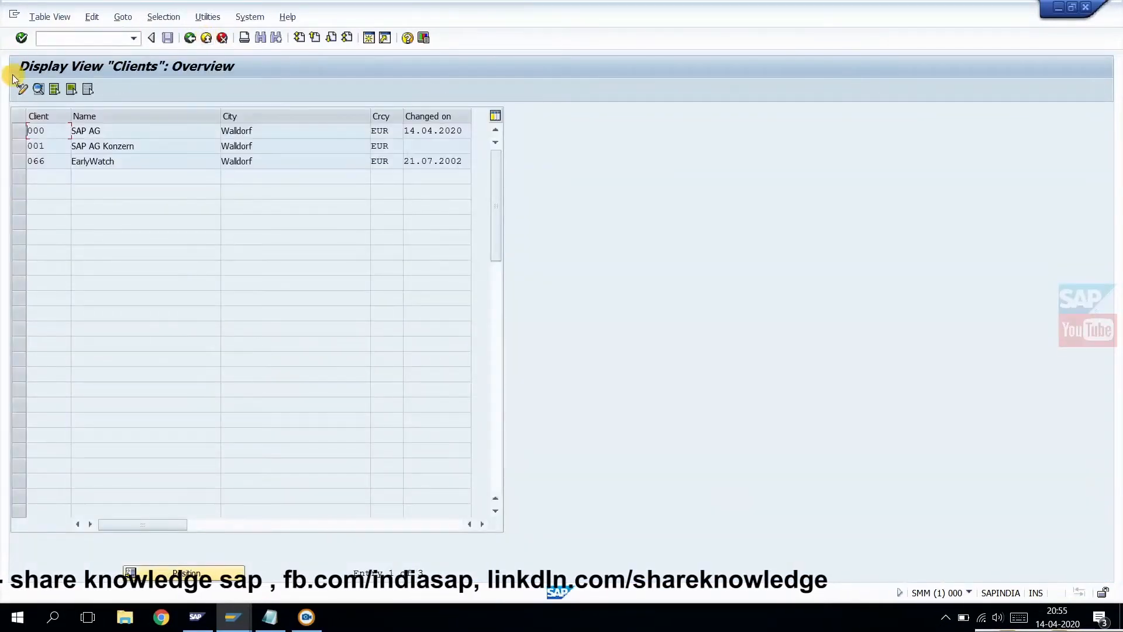
left_click(22, 90)
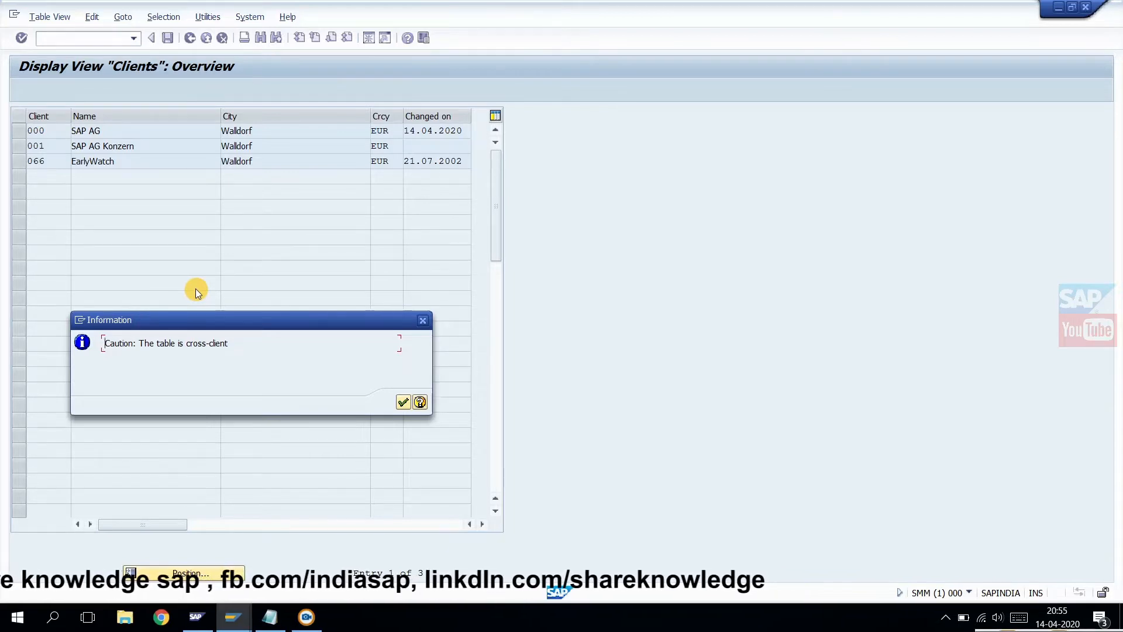
left_click(403, 402)
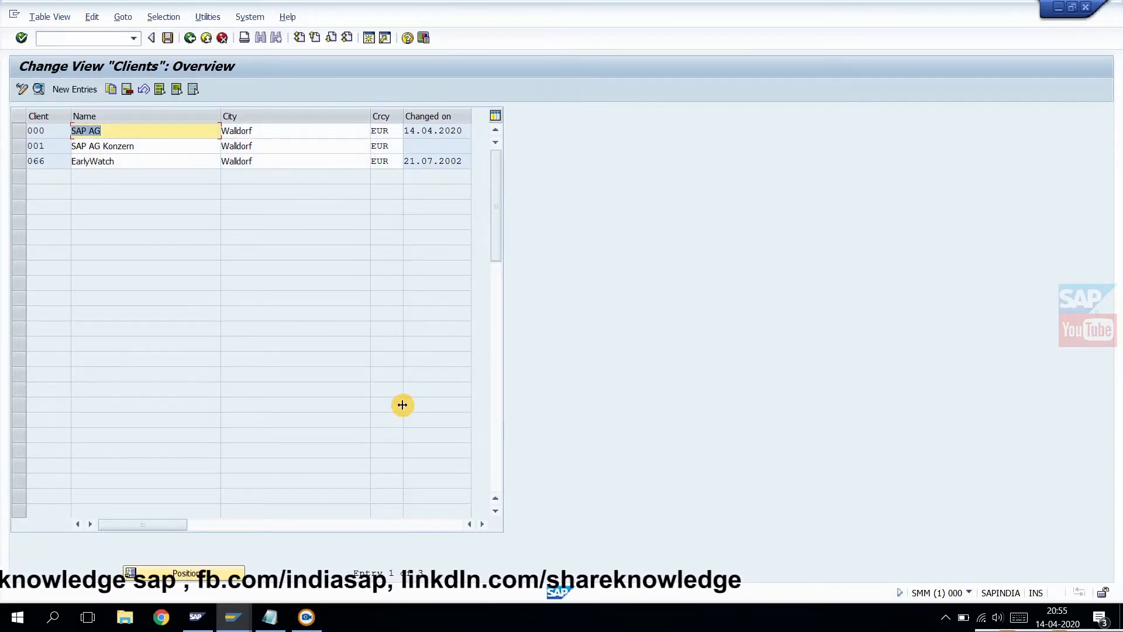
Copy the client 000 entry as client 100 with the name Share Knowledge.
left_click(18, 131)
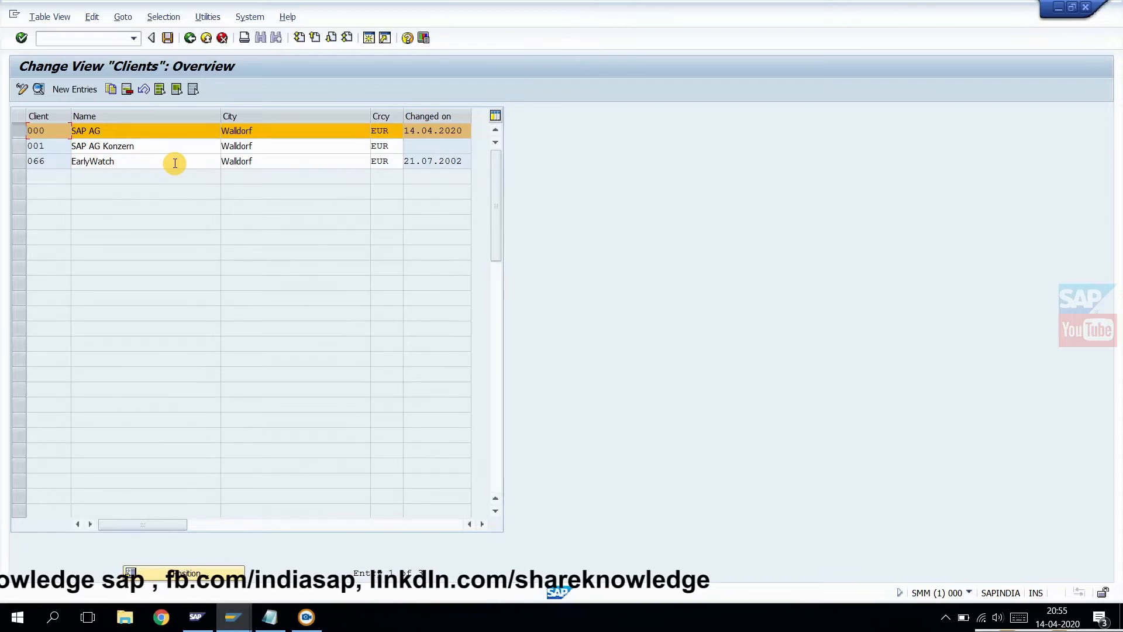
left_click(110, 89)
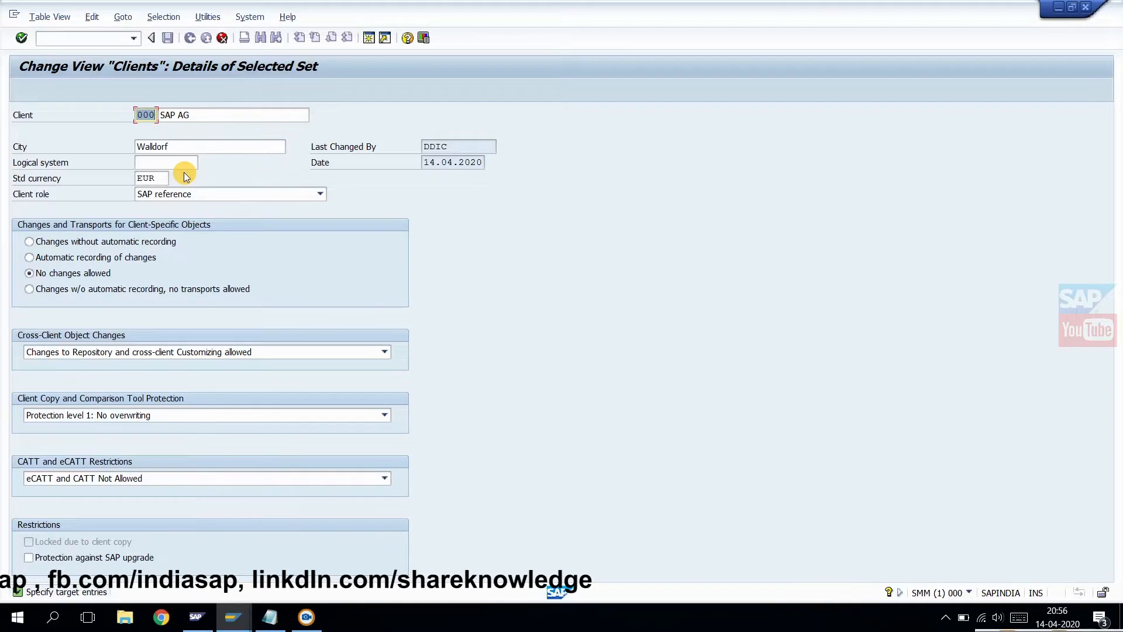
type("100")
key("Tab")
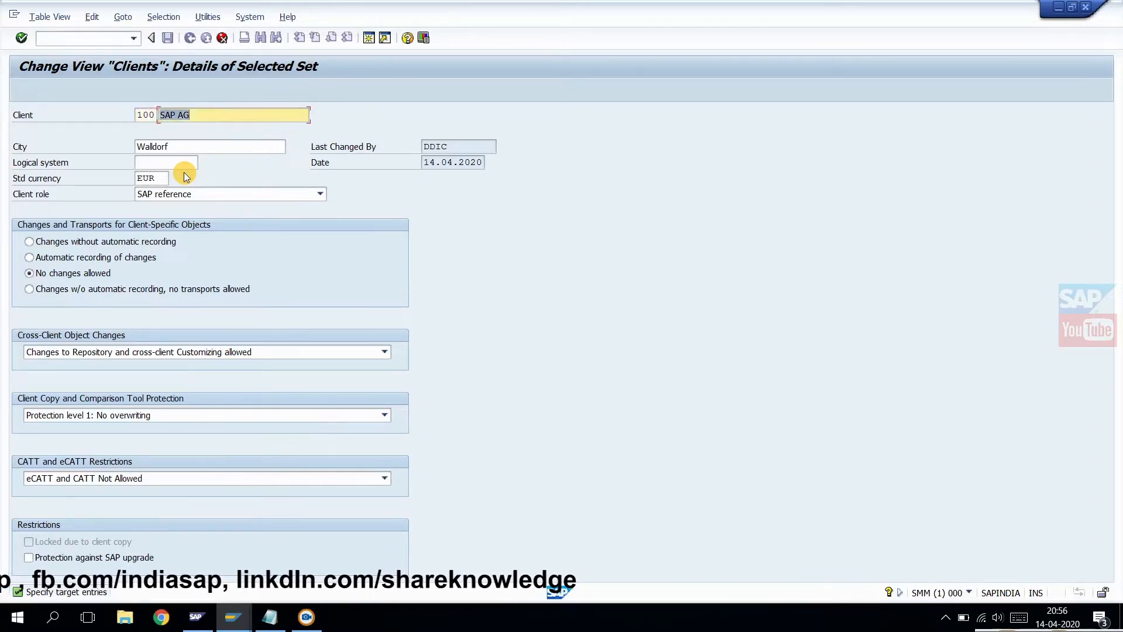
type("Sh")
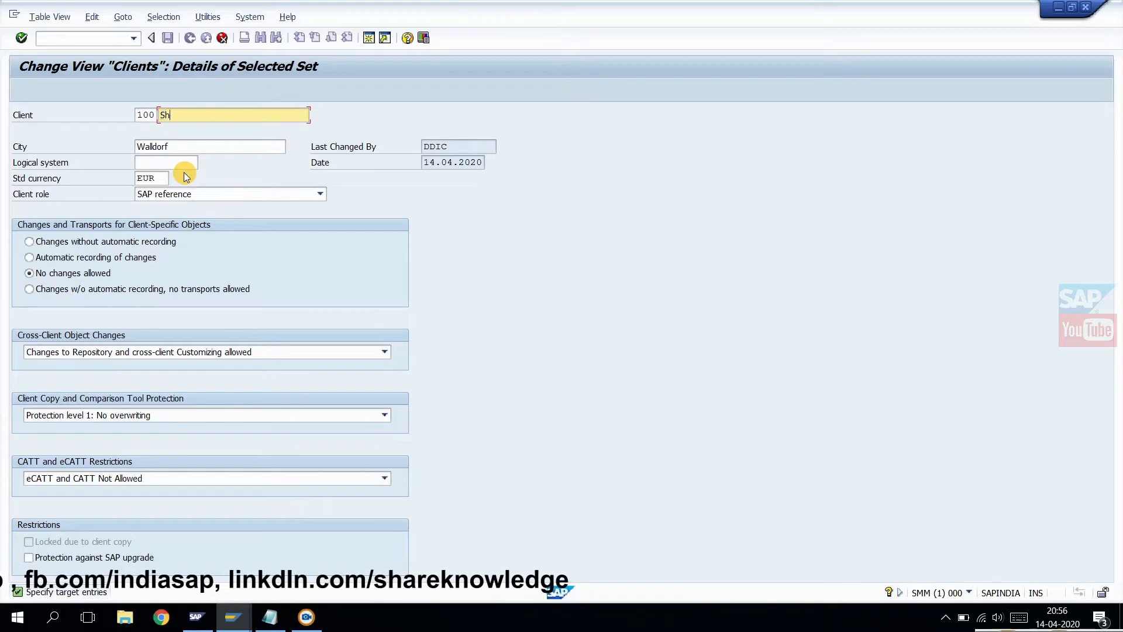
type("are Know")
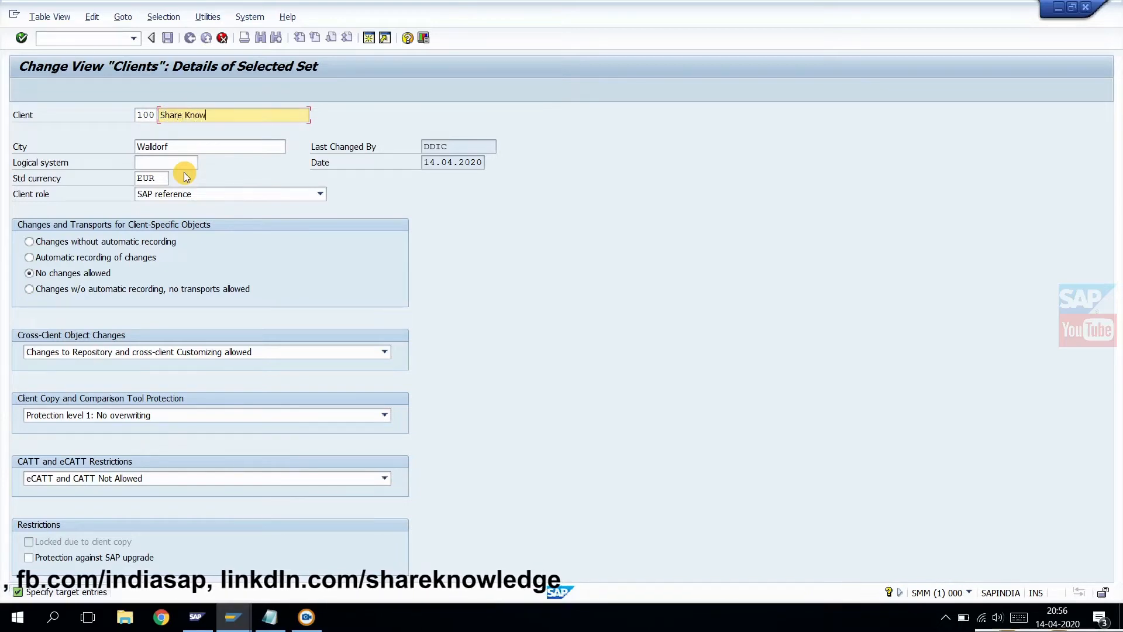
type("ledge")
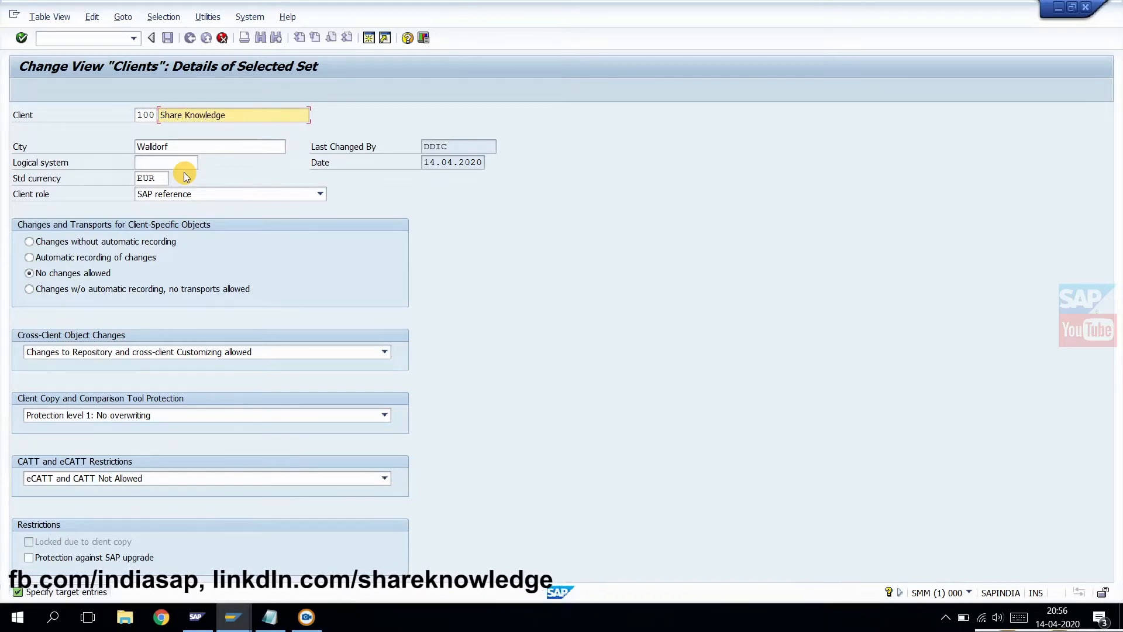
Replace the city of the new client 100 with Mumbai.
left_click(178, 151)
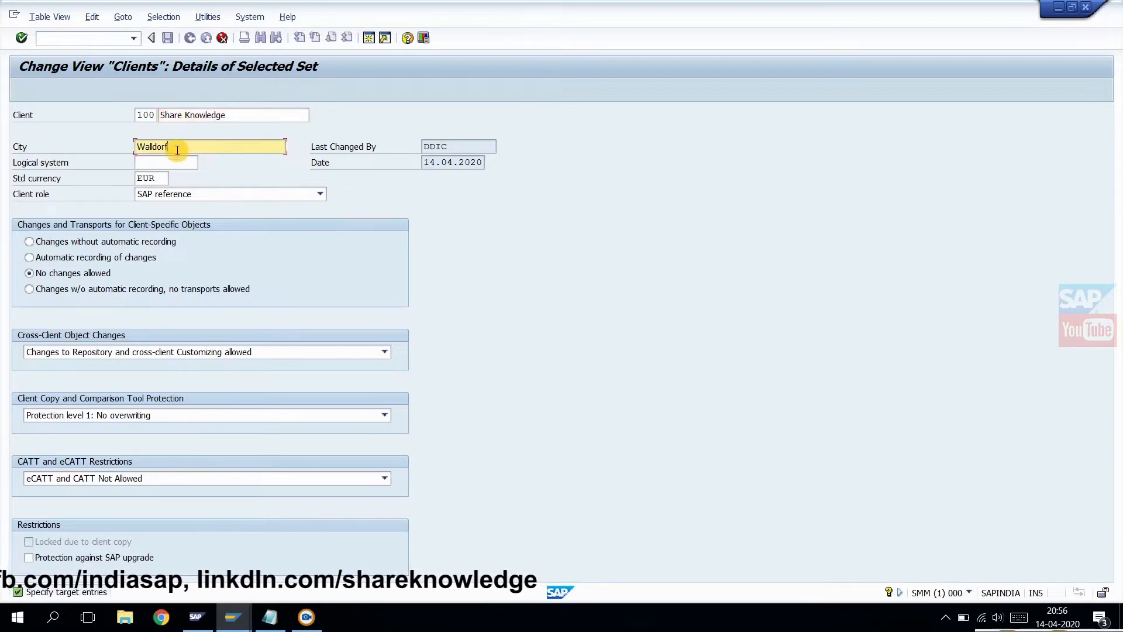
key("BackSpace")
key("BackSpace")
key("BackSpace")
key("BackSpace")
key("BackSpace")
key("BackSpace")
key("BackSpace")
key("BackSpace")
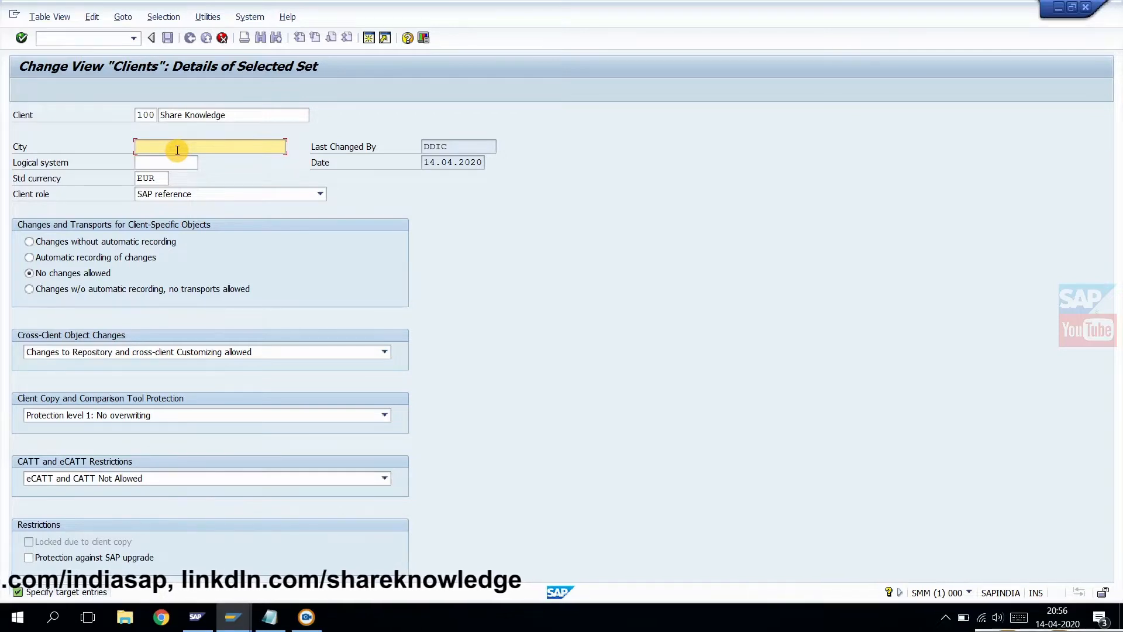
type("M")
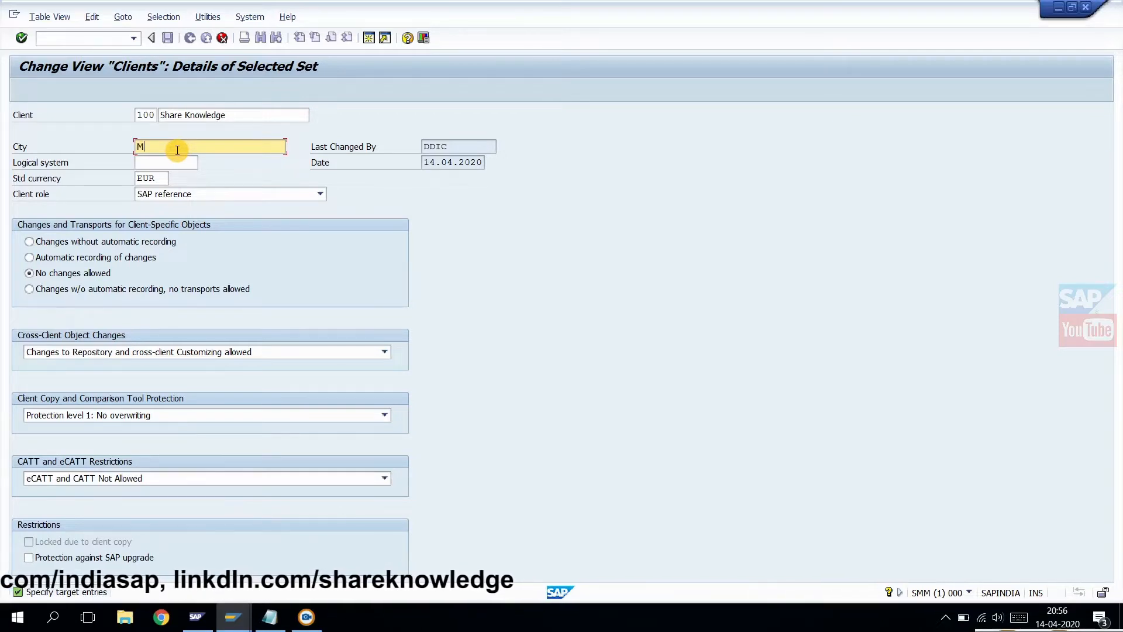
type("umbai")
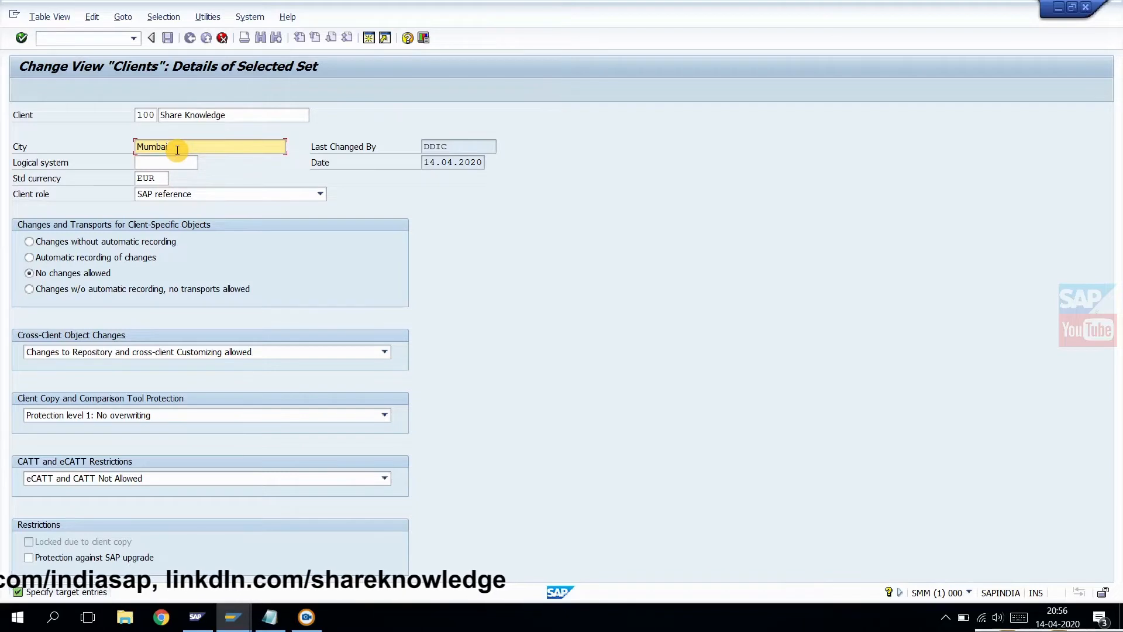
key("Tab")
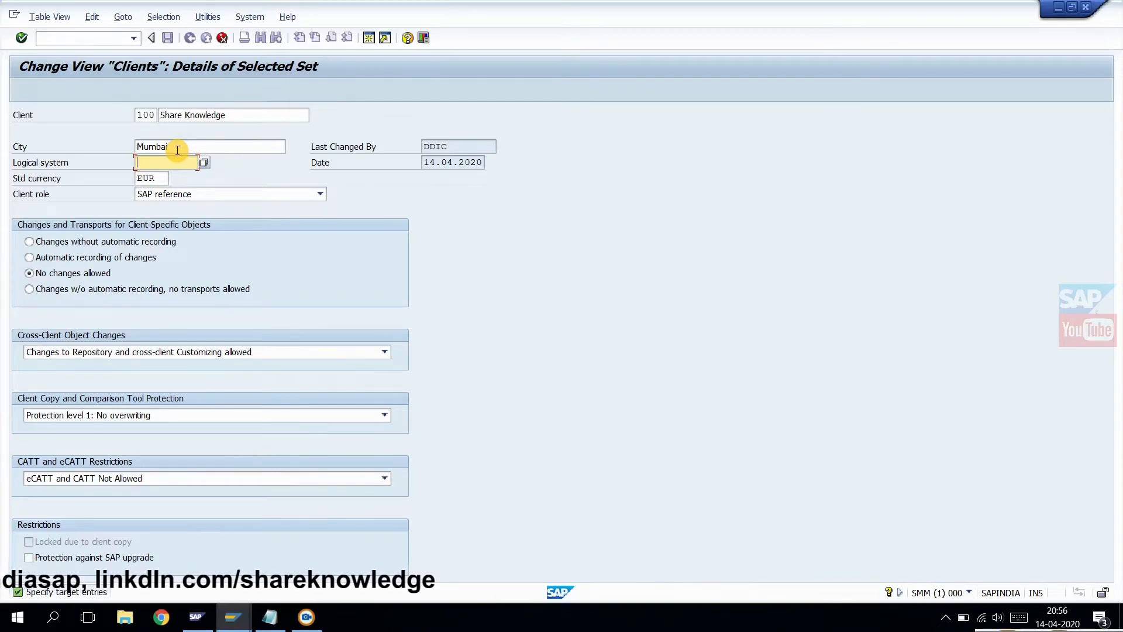
Set the standard currency of client 100 to INR from the list of possible currencies.
left_click(165, 178)
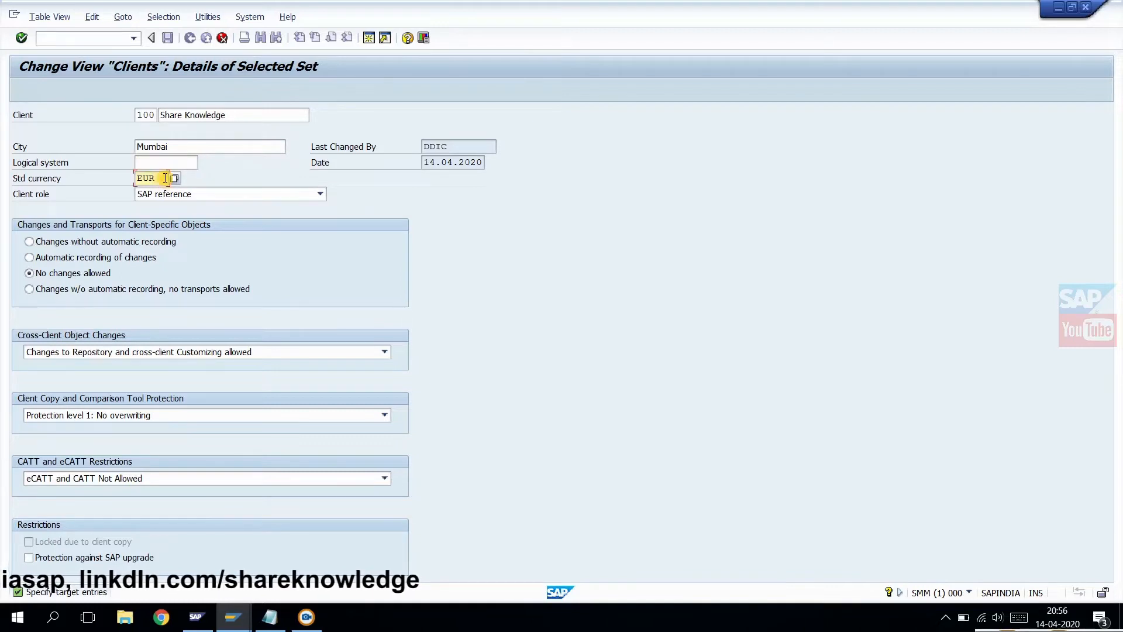
left_click(175, 179)
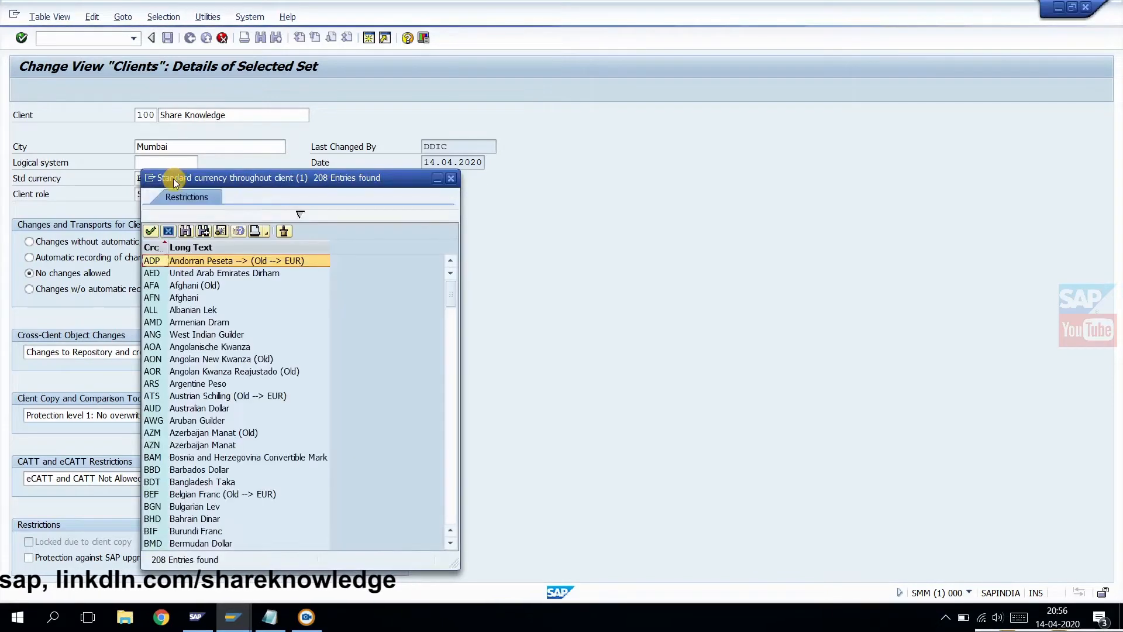
left_click_drag(450, 296, 447, 359)
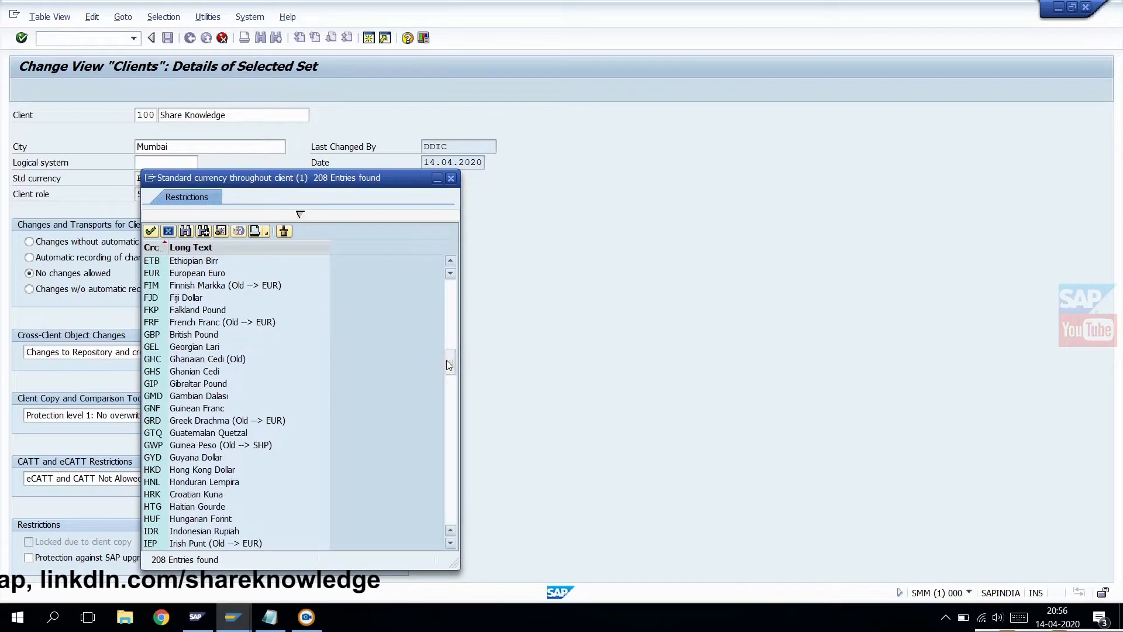
left_click(176, 535)
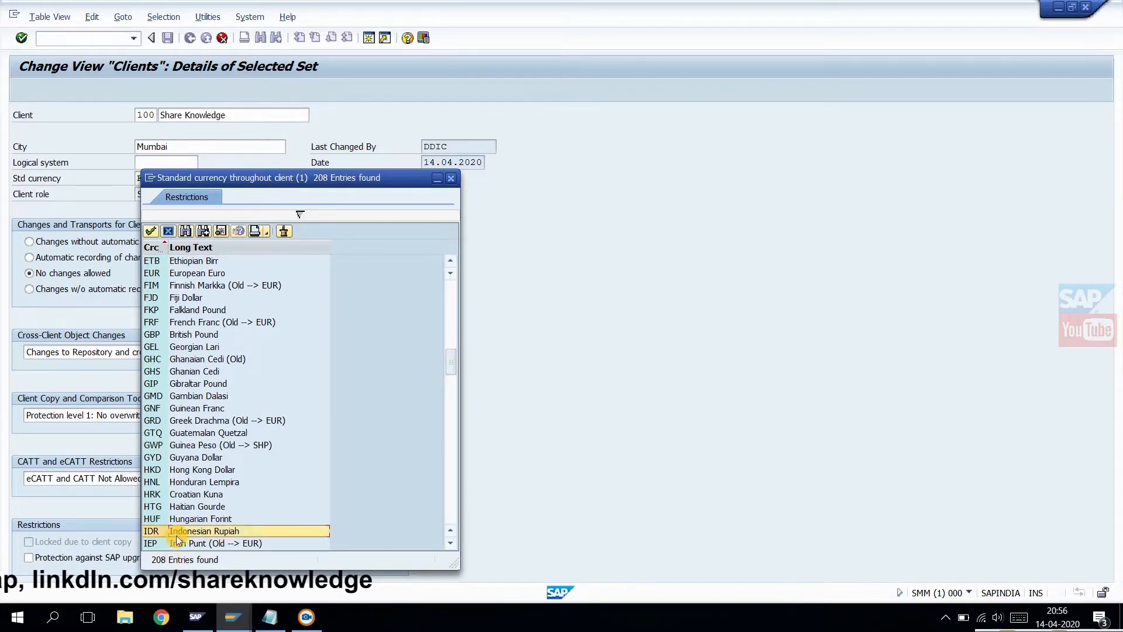
key("Down")
key("Down")
key("Down")
key("Down")
double_click(195, 531)
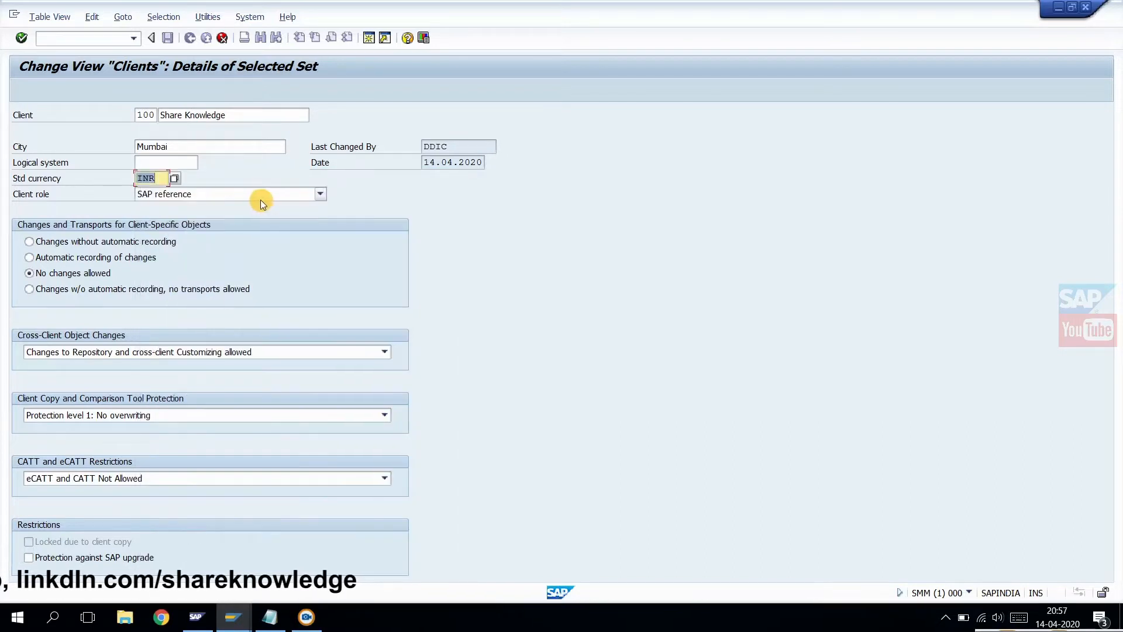
Set the client role to Test and allow automatic recording of changes for client-specific objects.
left_click(290, 198)
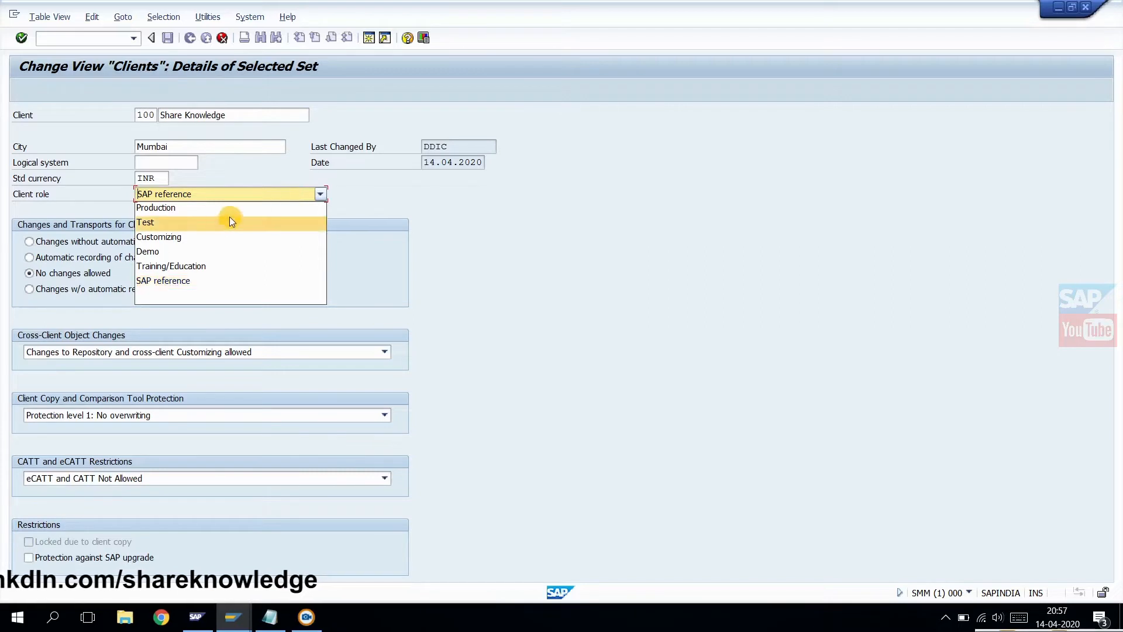
left_click(198, 223)
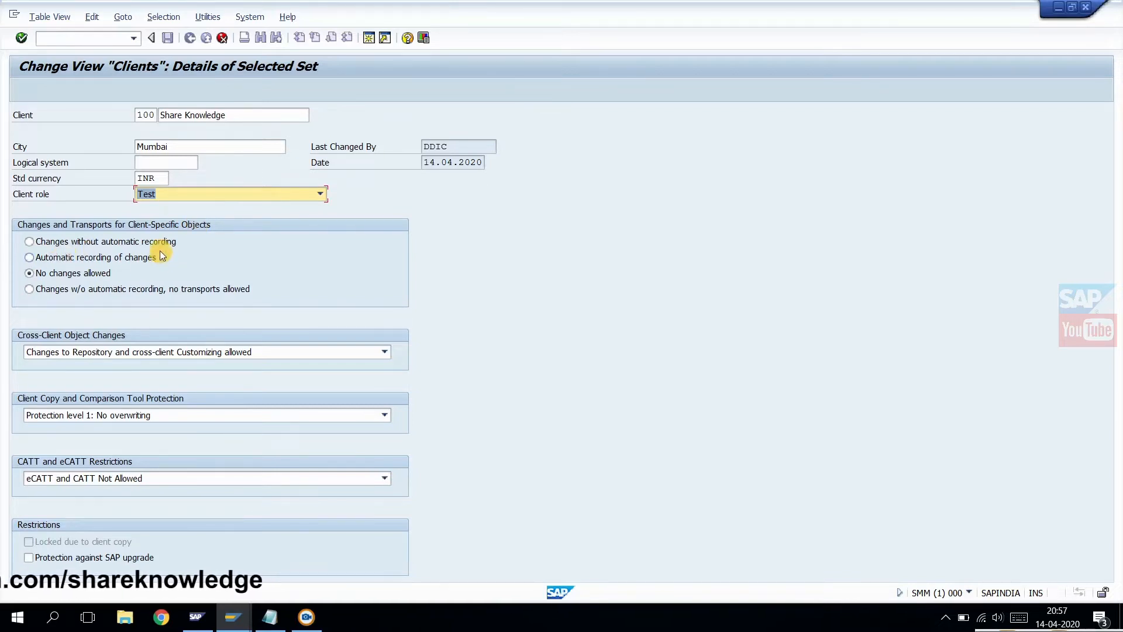
left_click(66, 258)
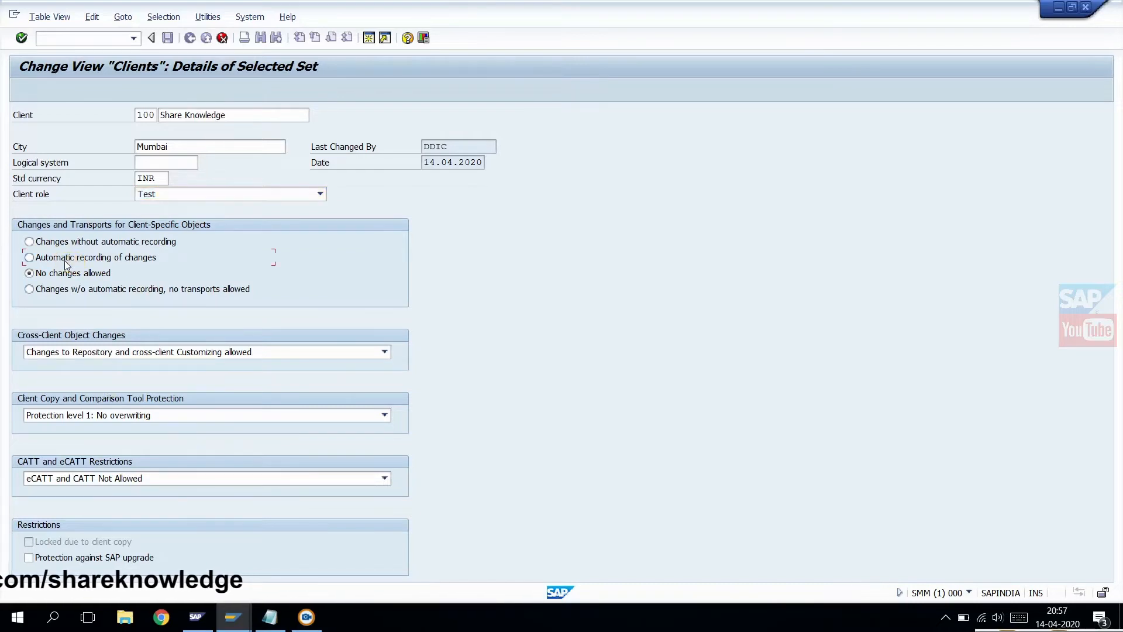
Set copy protection to level 0: No restriction, keep Repository and cross-client Customizing changes allowed, and choose eCATT and CATT Allowed.
left_click(137, 416)
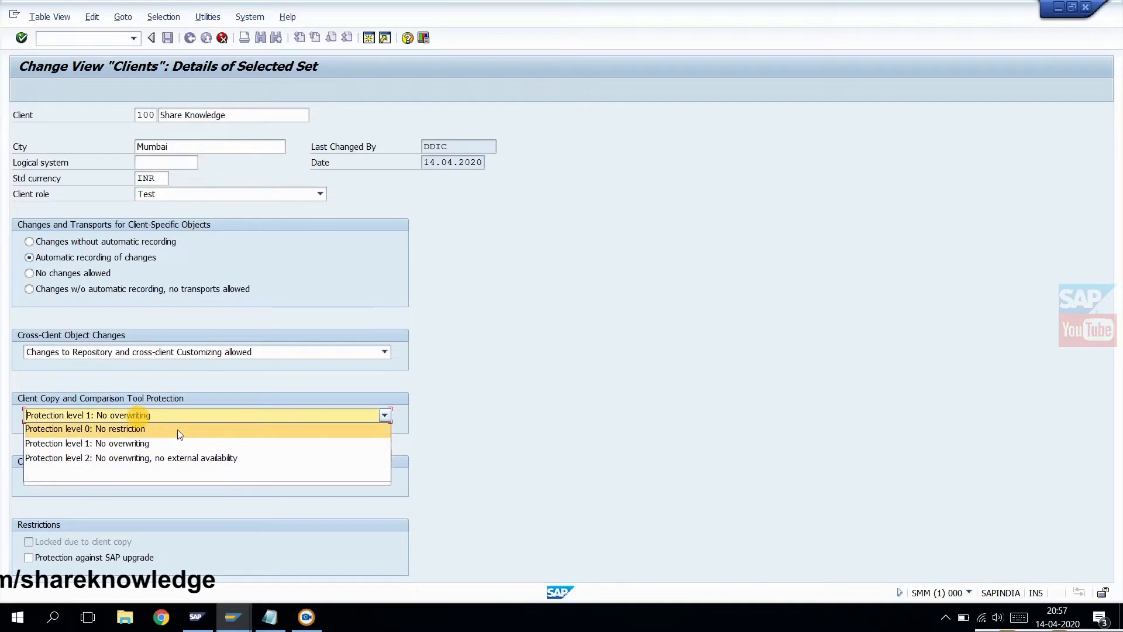
left_click(149, 429)
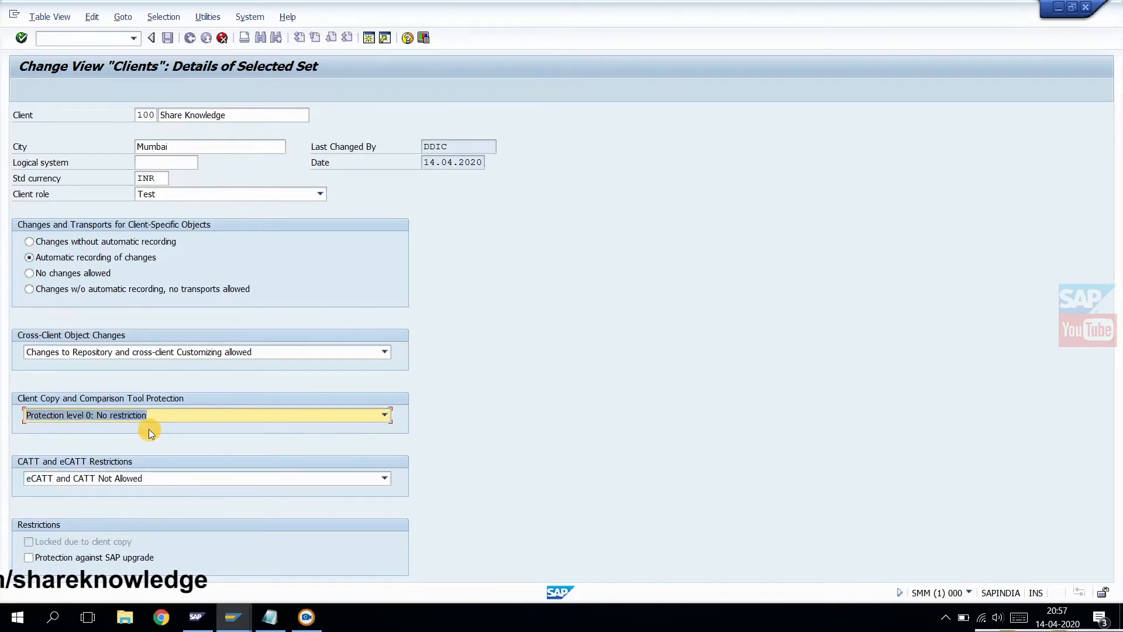
left_click(266, 358)
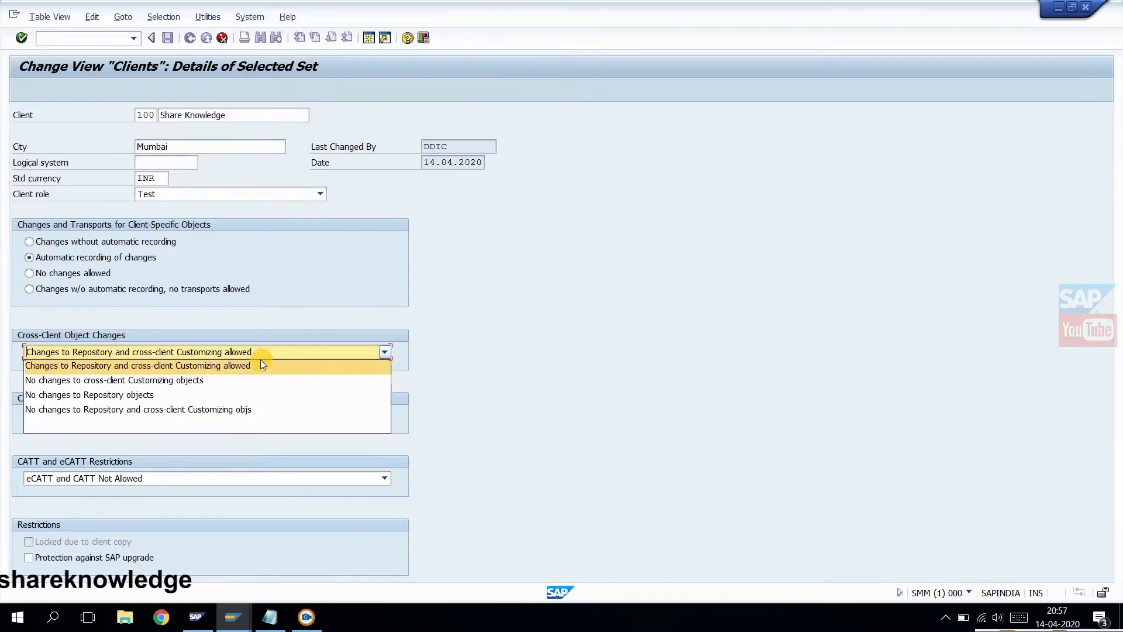
left_click(261, 361)
left_click(170, 476)
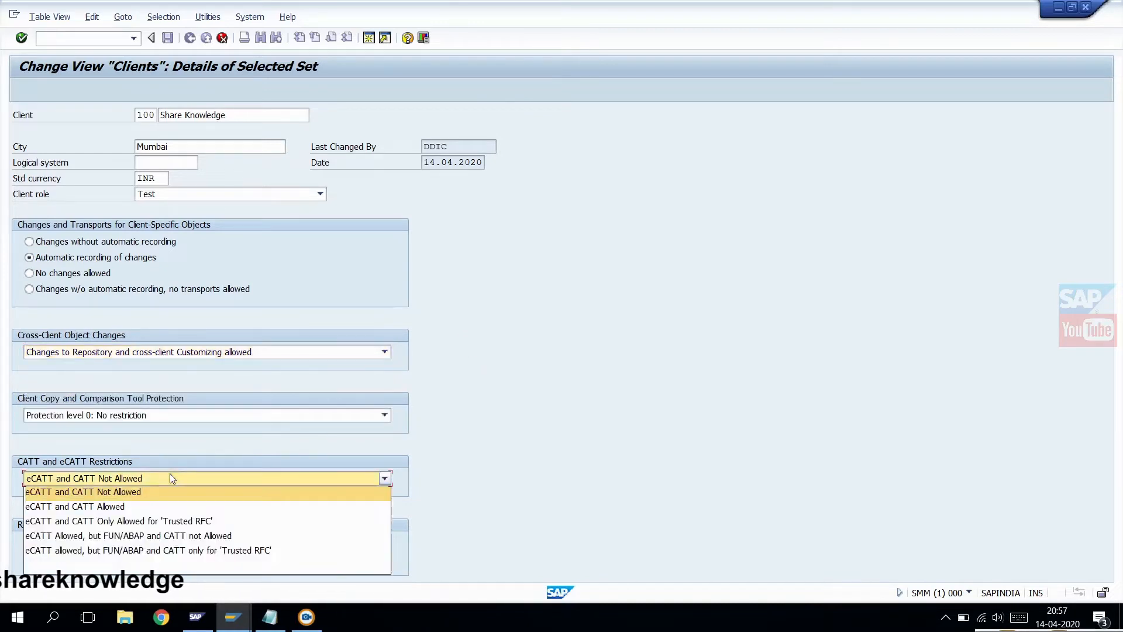
left_click(104, 507)
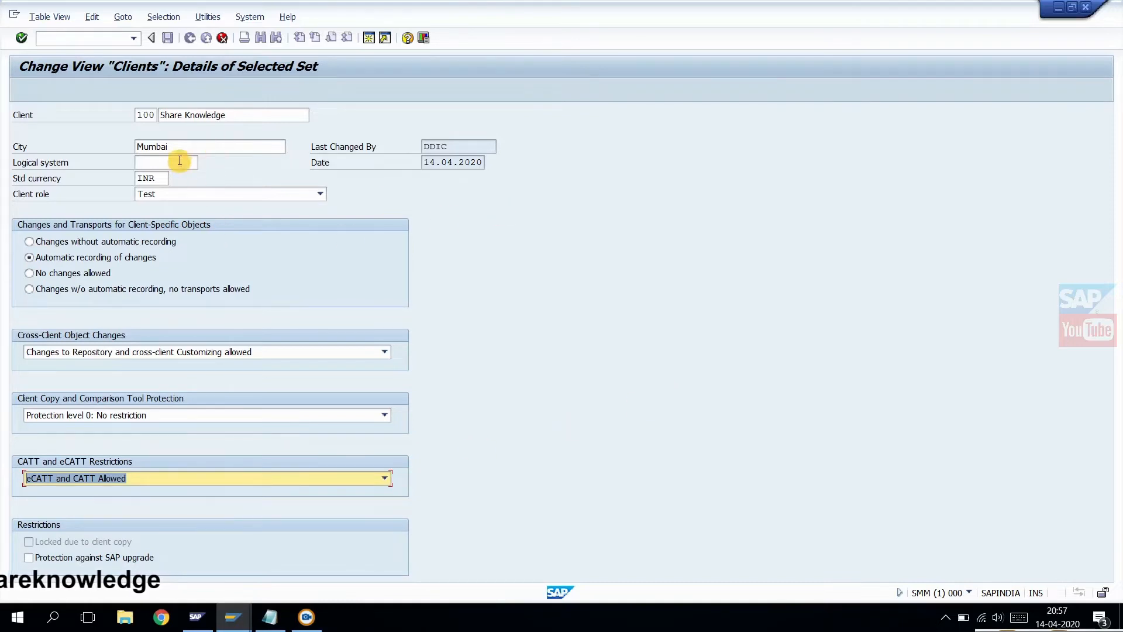
Save the new client 100, accepting the currency caution, and return to SAP Easy Access without logging off.
left_click(180, 153)
key("ctrl+s")
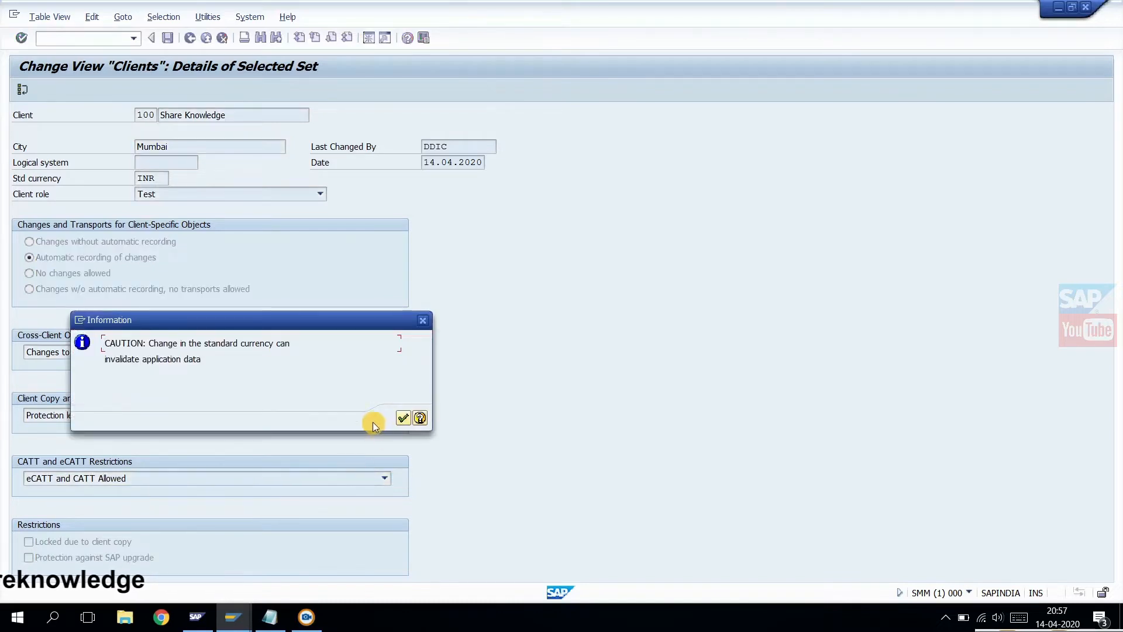
left_click(403, 417)
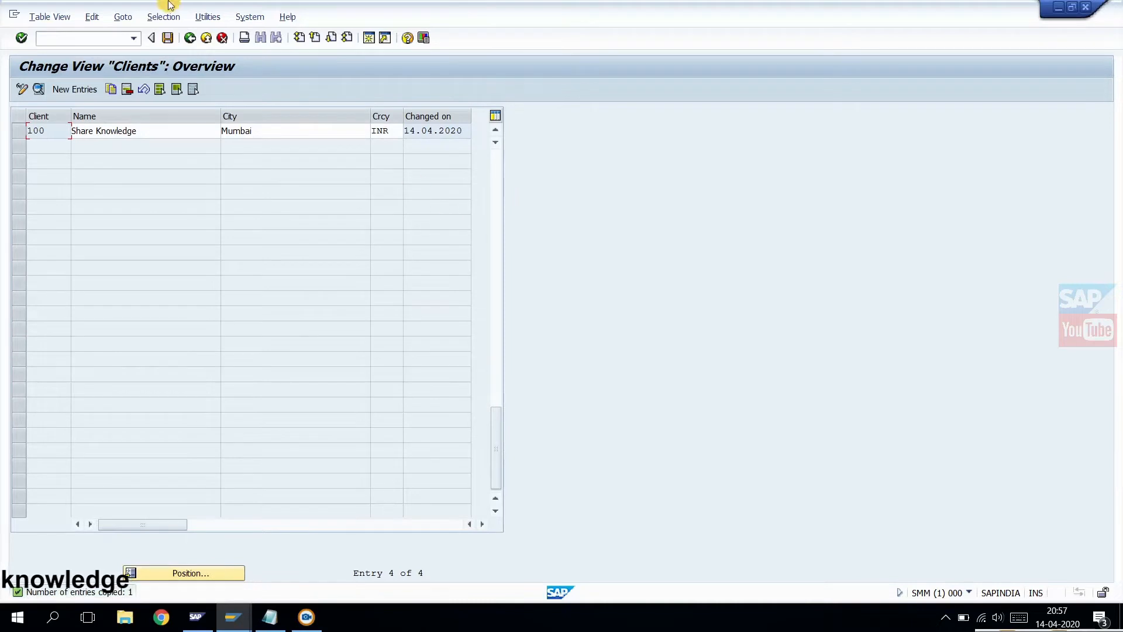
left_click(167, 38)
left_click(495, 130)
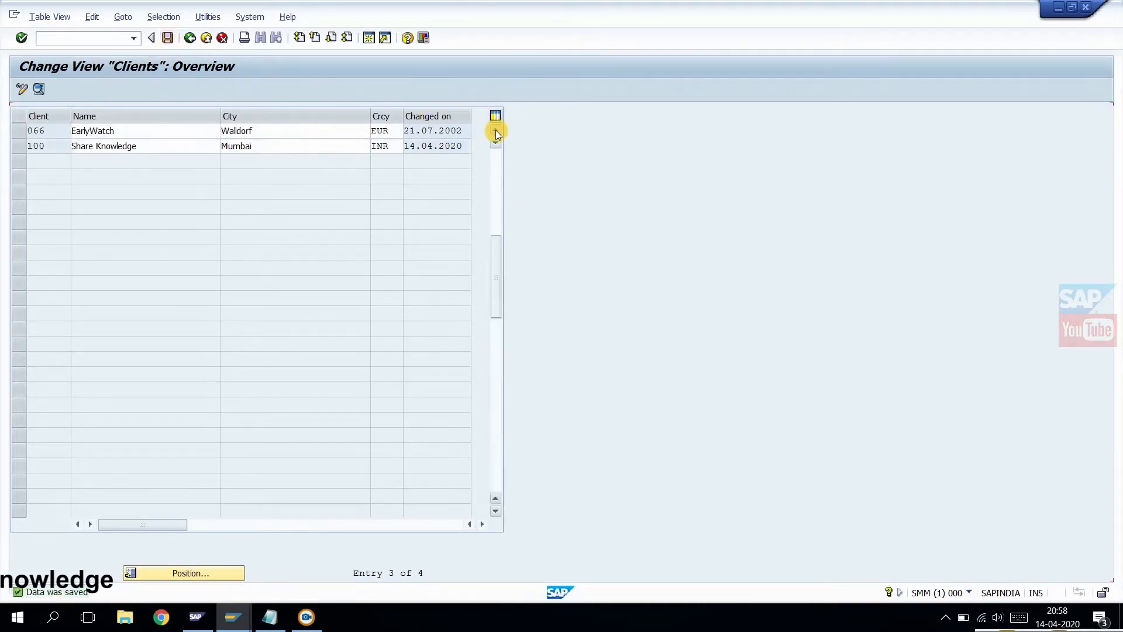
left_click(496, 129)
left_click(495, 130)
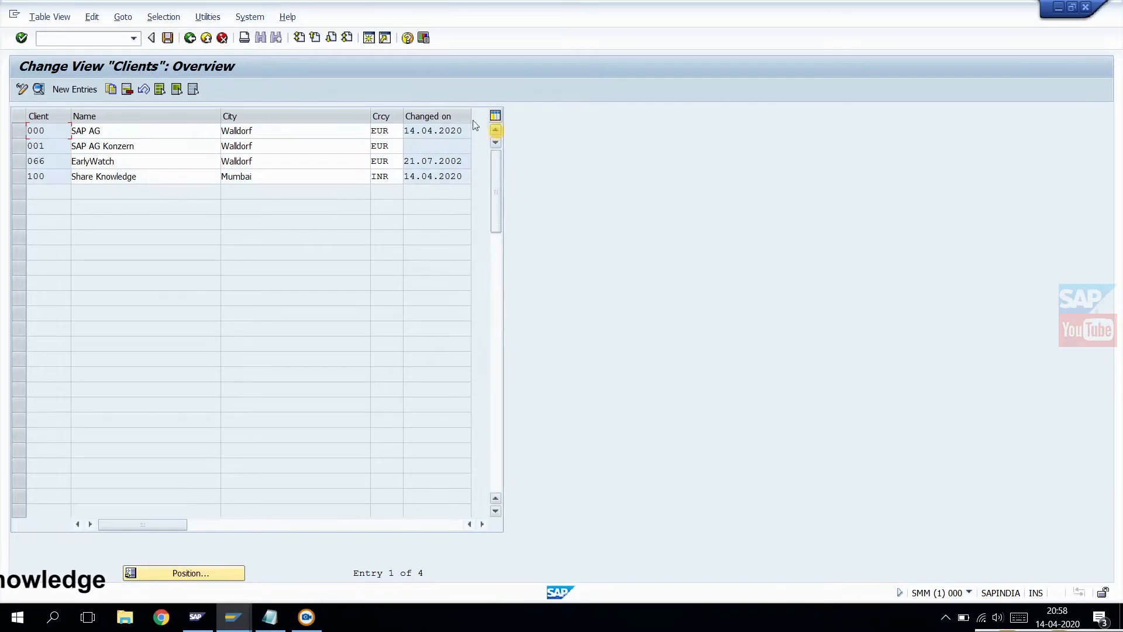
left_click(206, 38)
left_click(206, 38)
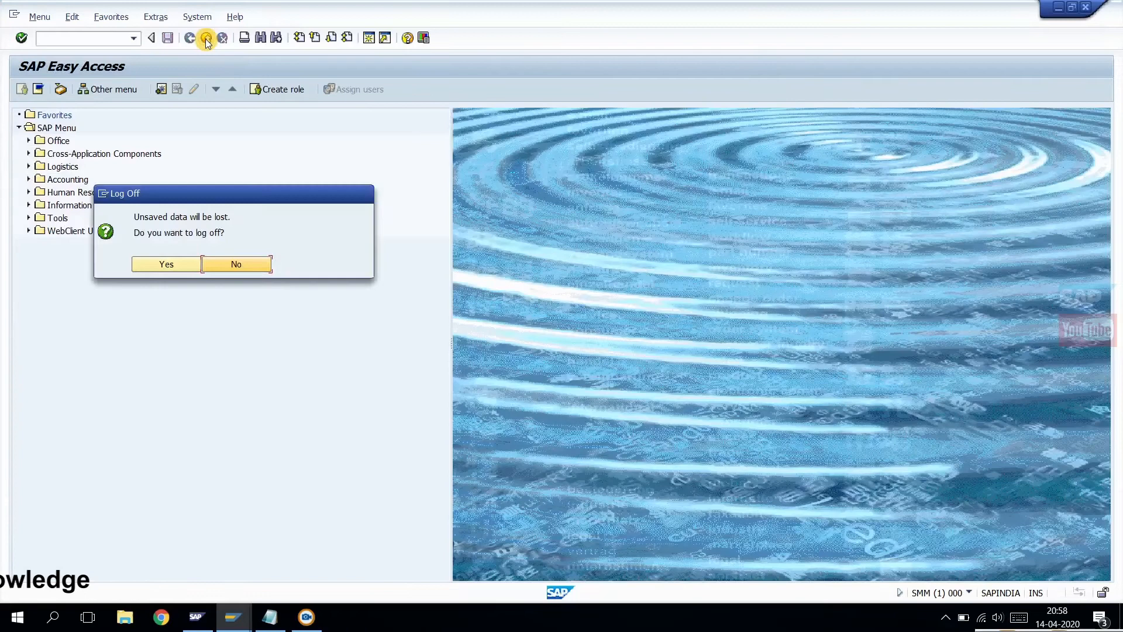
left_click(237, 265)
Open the selection screen of table T000 in the Data Browser with transaction se16.
type("se16")
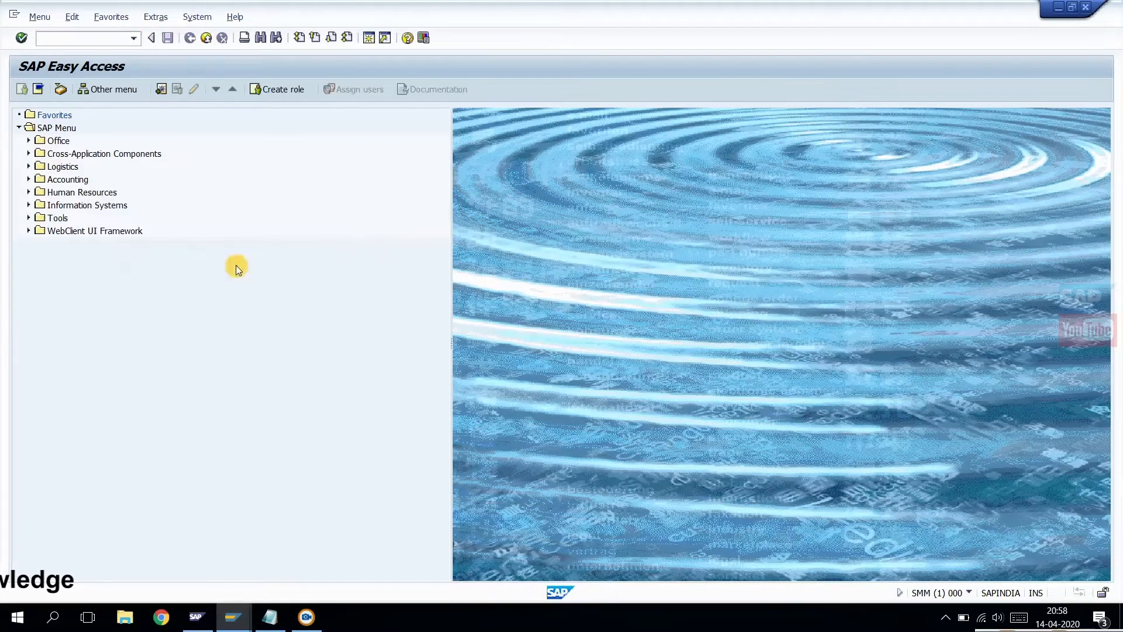
key("Return")
type("t")
key("Down")
key("Return")
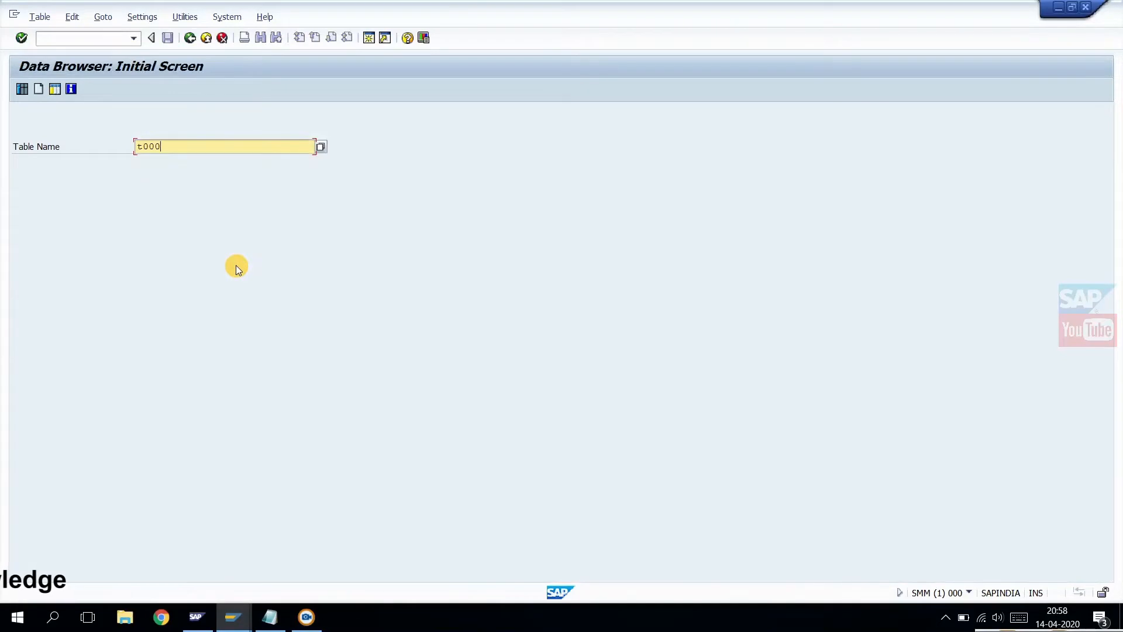
key("Return")
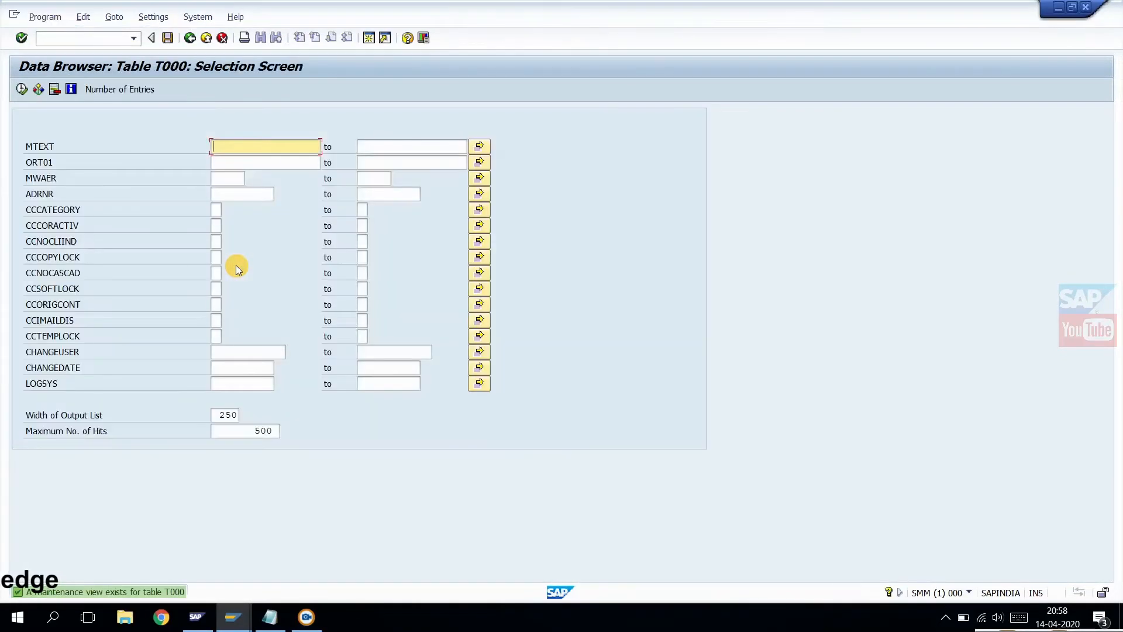
Set the Data Browser user parameters to ALV Grid display and Field Label, and list the entries of table T000.
left_click(154, 17)
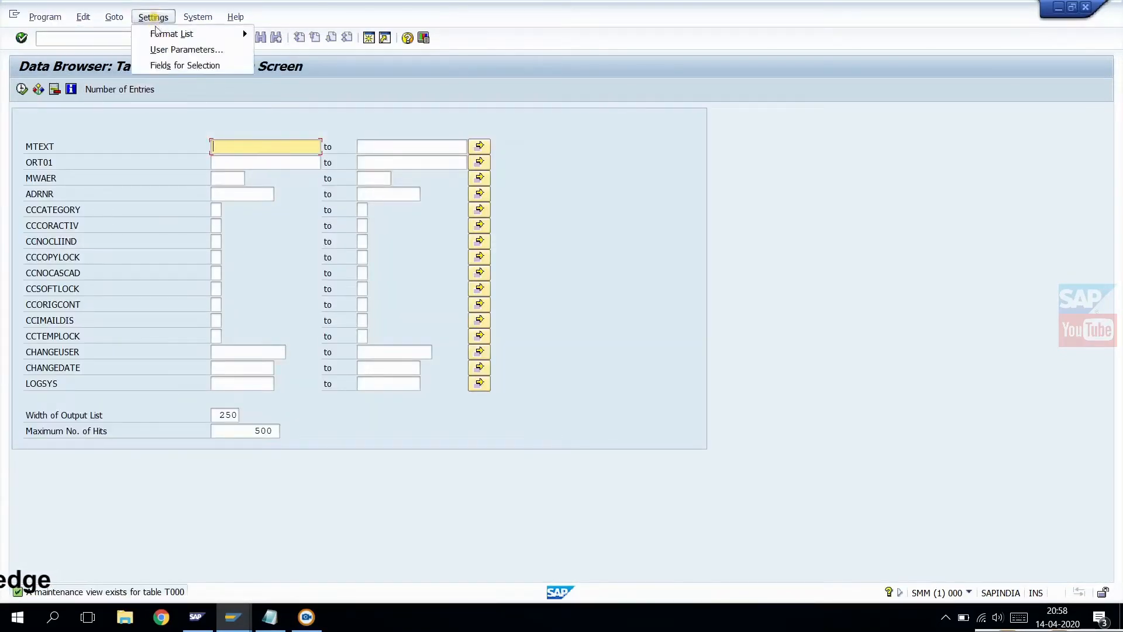
left_click(178, 51)
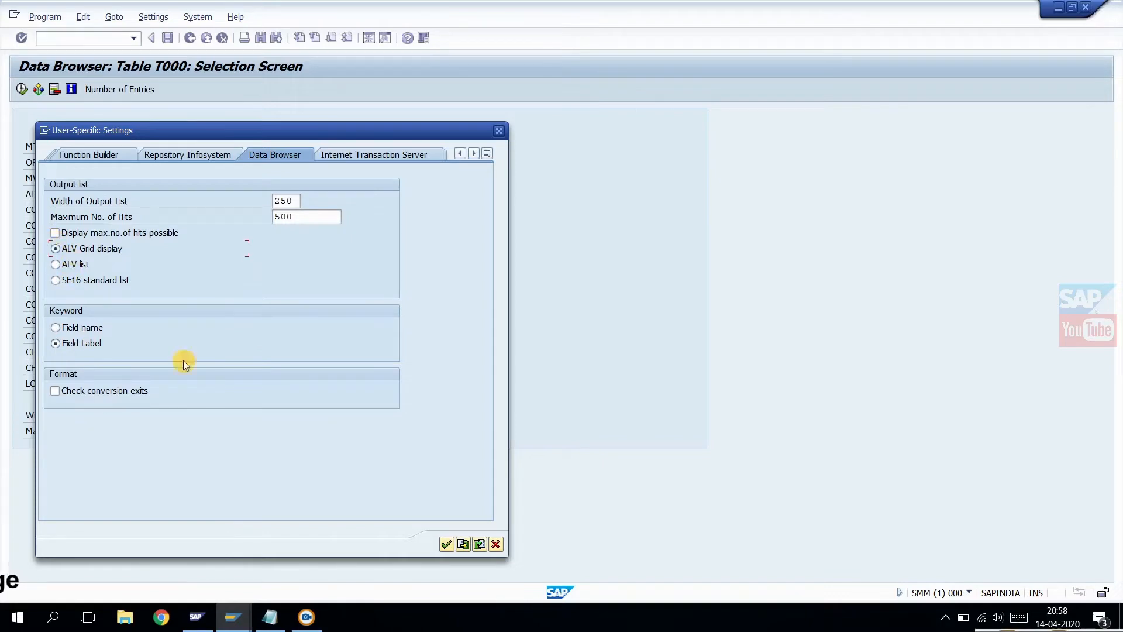
left_click(446, 544)
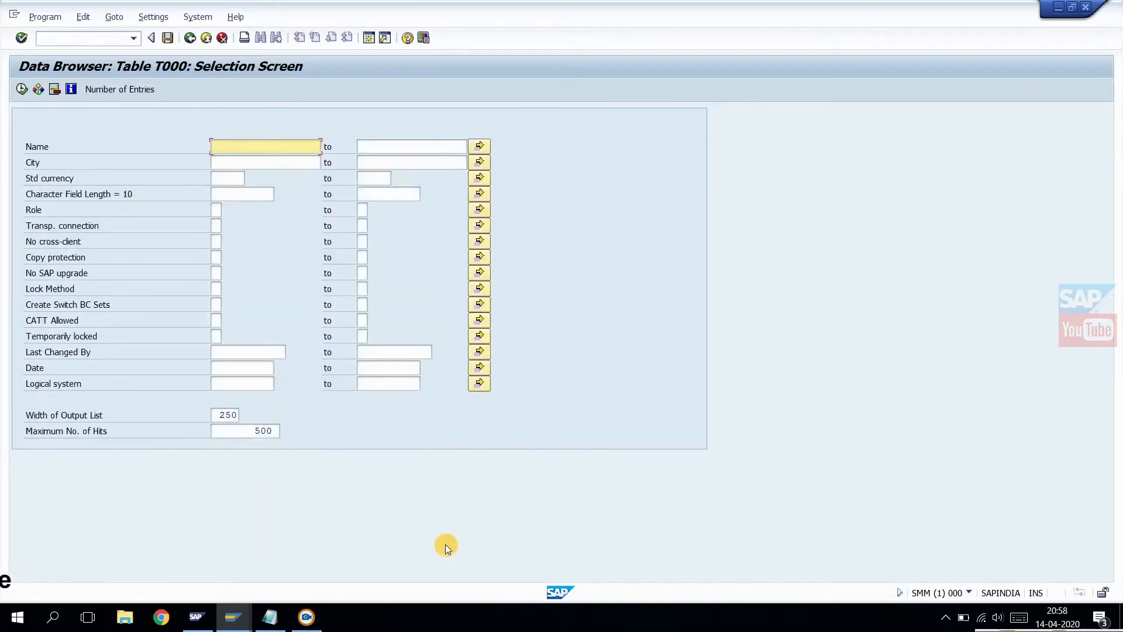
left_click(21, 89)
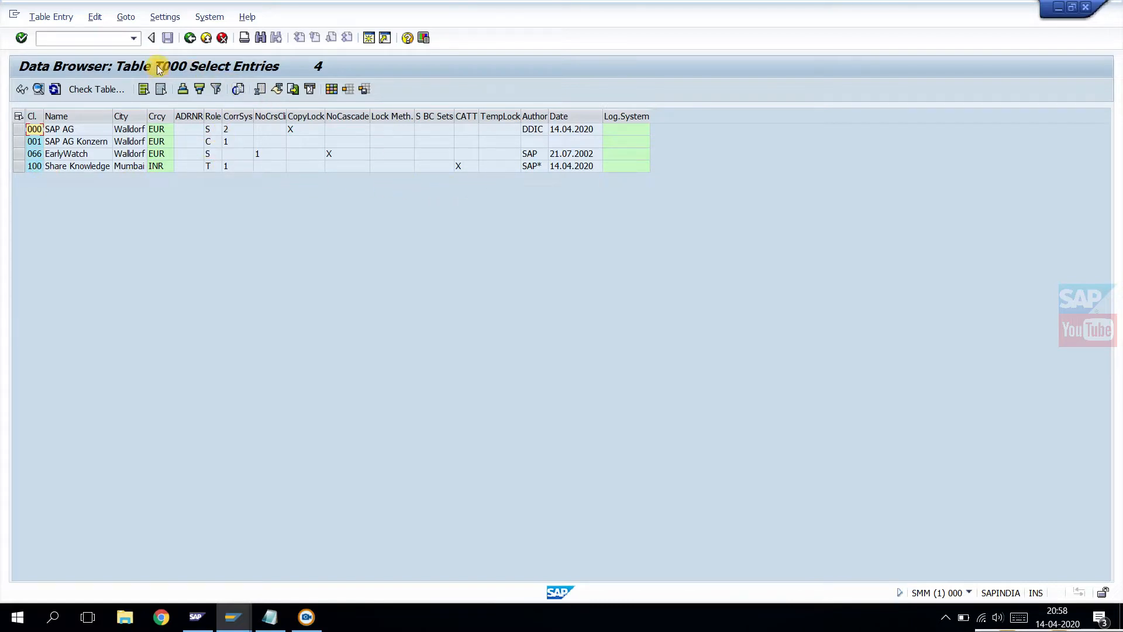
Return to SAP Easy Access and open Edit Profiles with transaction rz10.
left_click(207, 37)
left_click(206, 38)
left_click(206, 38)
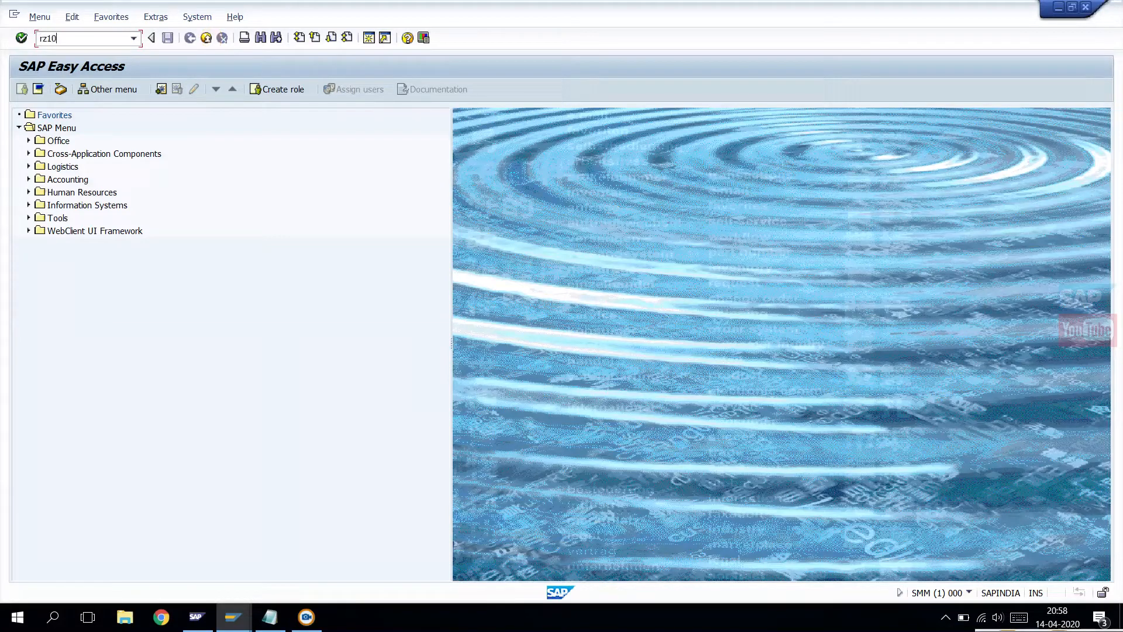
key("Return")
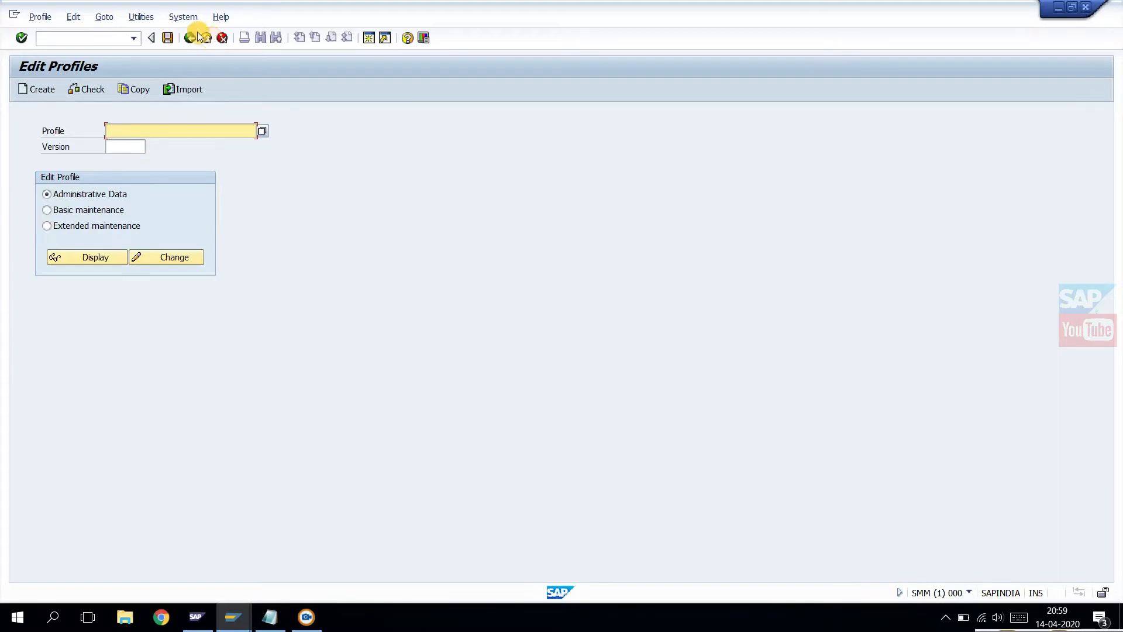
Check all profiles of the active servers, and try the same check for the profiles in operation modes.
left_click(131, 16)
mouse_move(223, 33)
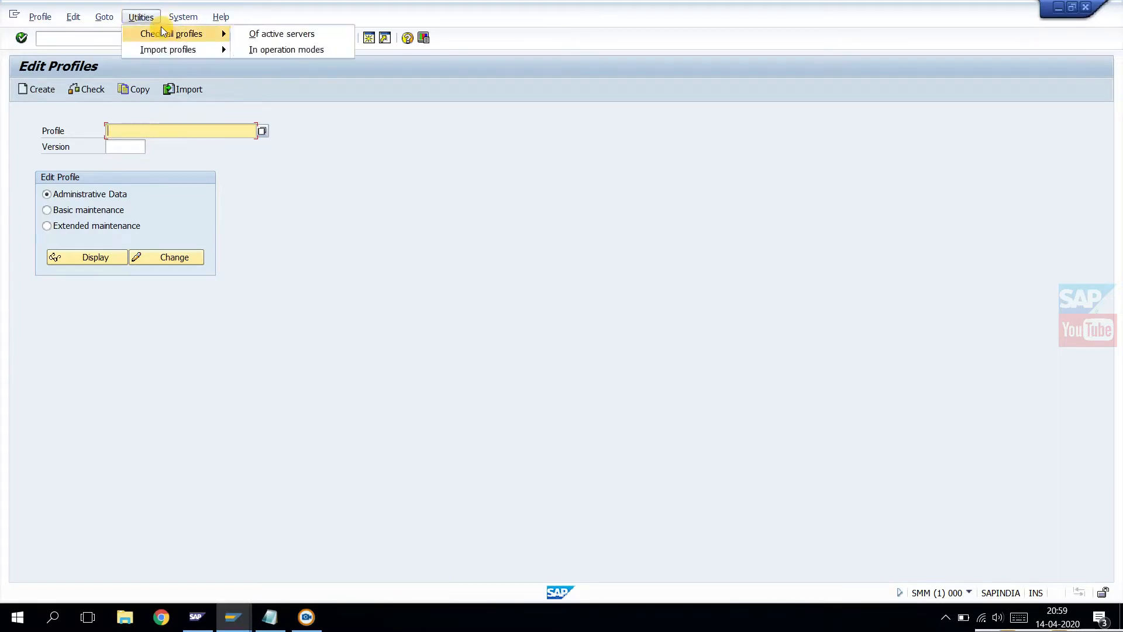
left_click(270, 35)
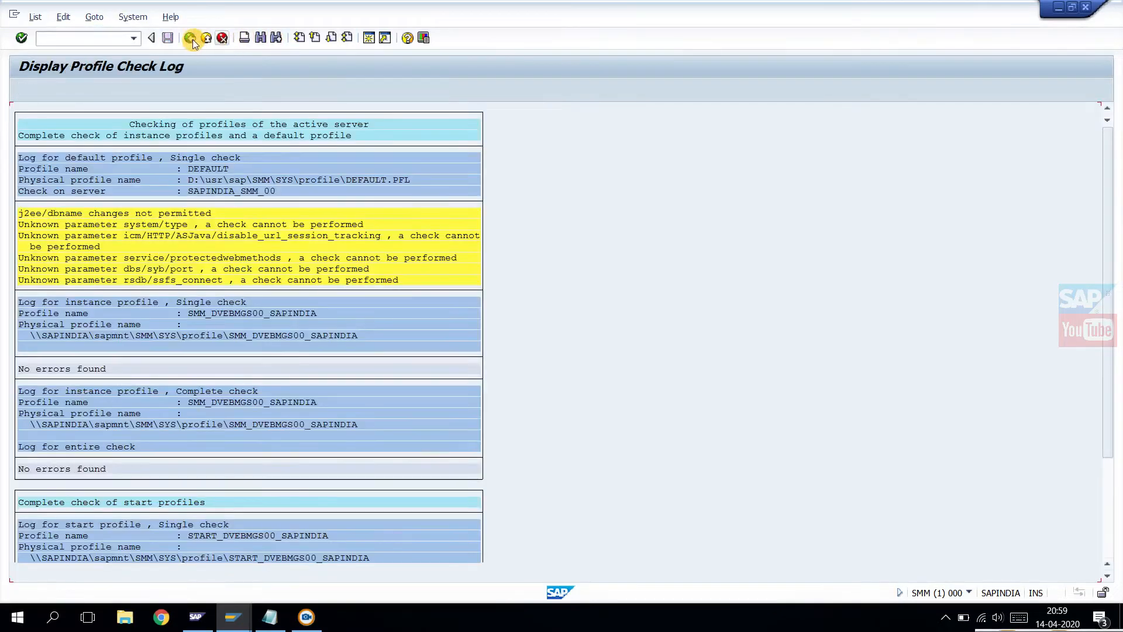
left_click(191, 39)
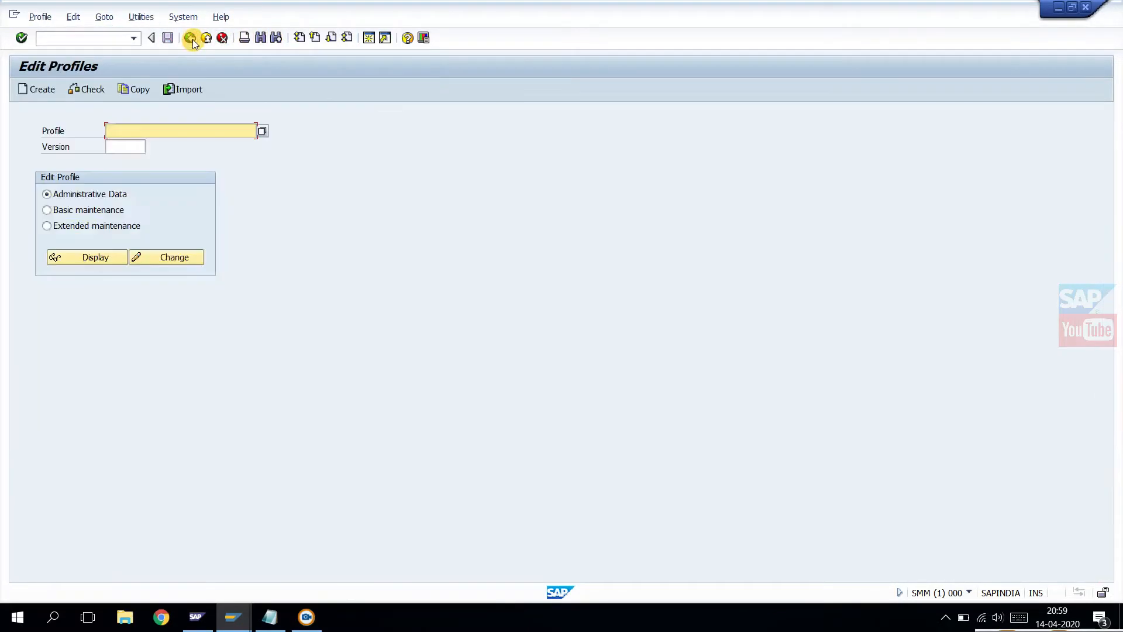
left_click(141, 16)
mouse_move(181, 36)
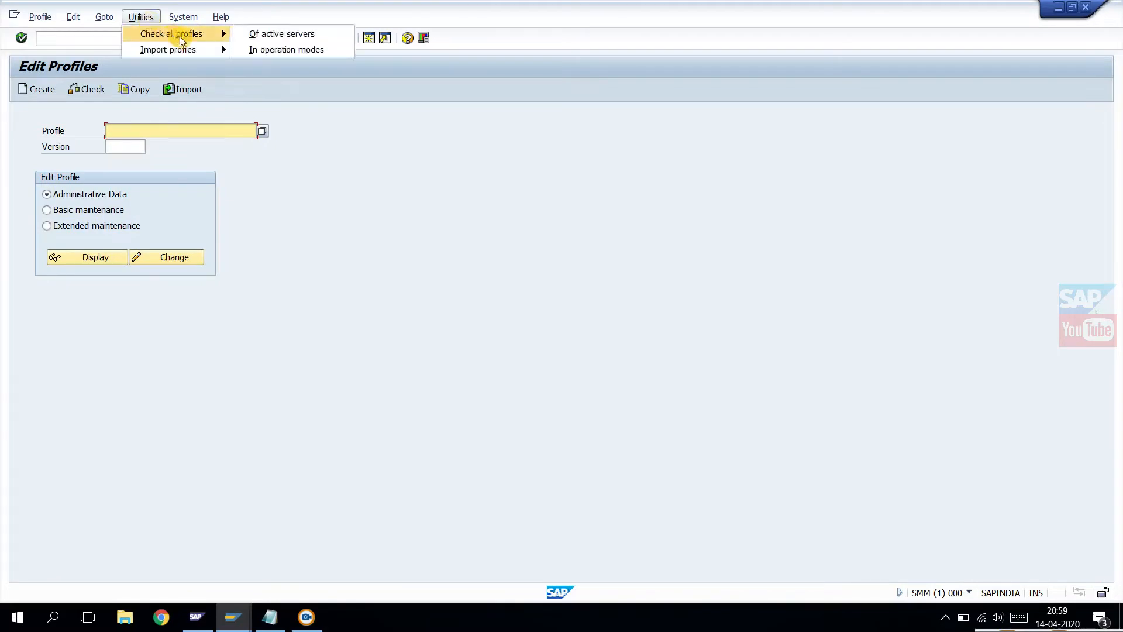
left_click(265, 50)
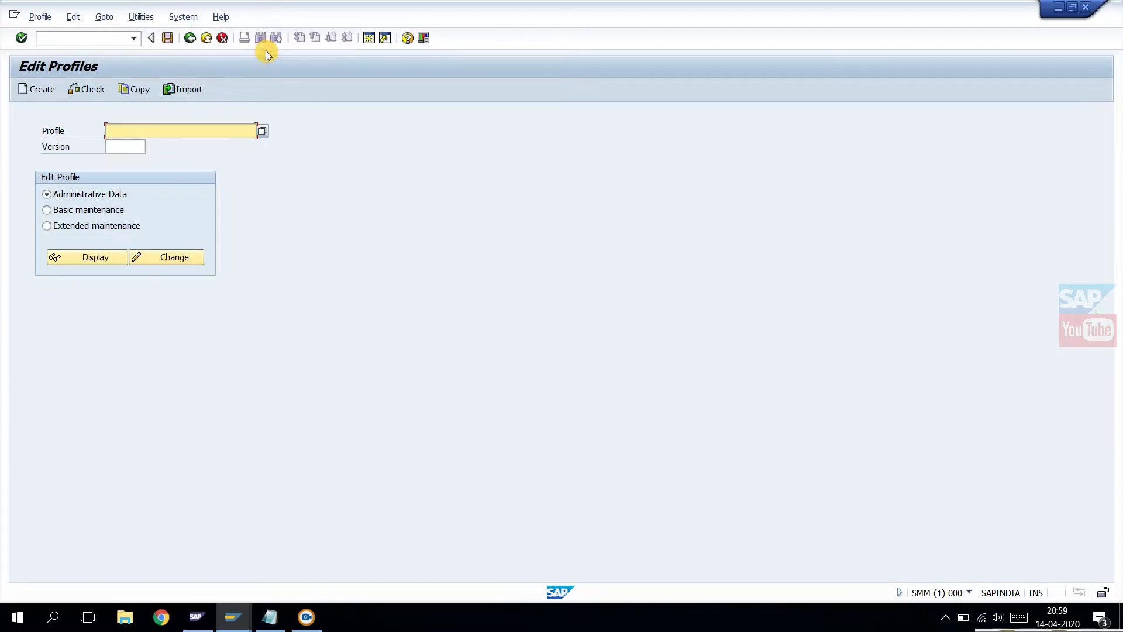
Import the profiles of the active servers and return from the log to Edit Profiles.
left_click(141, 17)
mouse_move(150, 50)
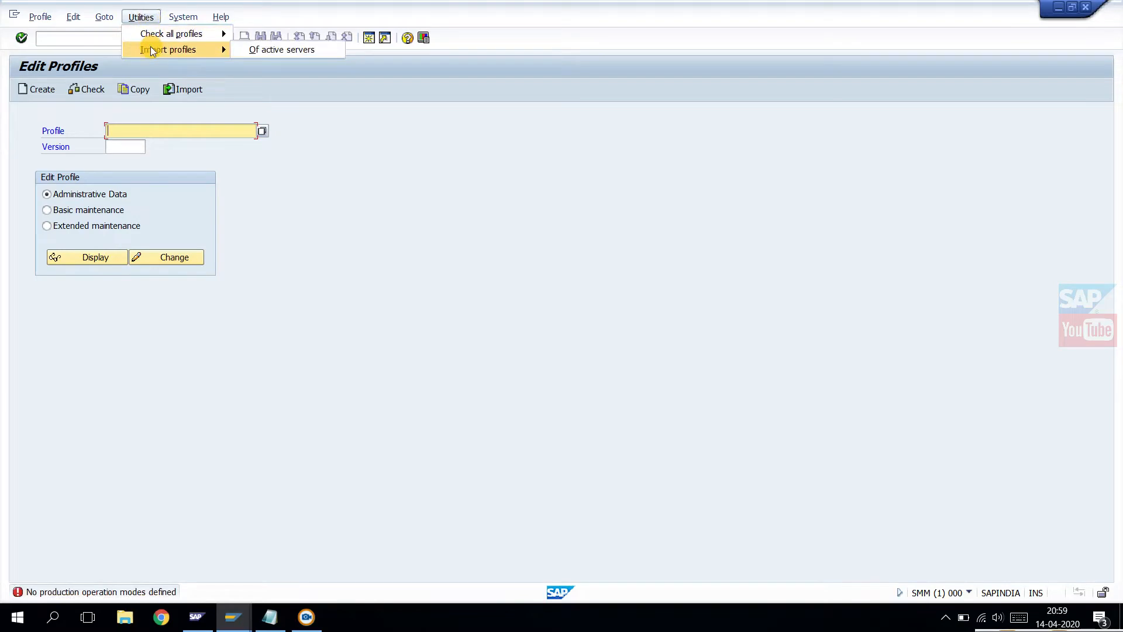
left_click(268, 50)
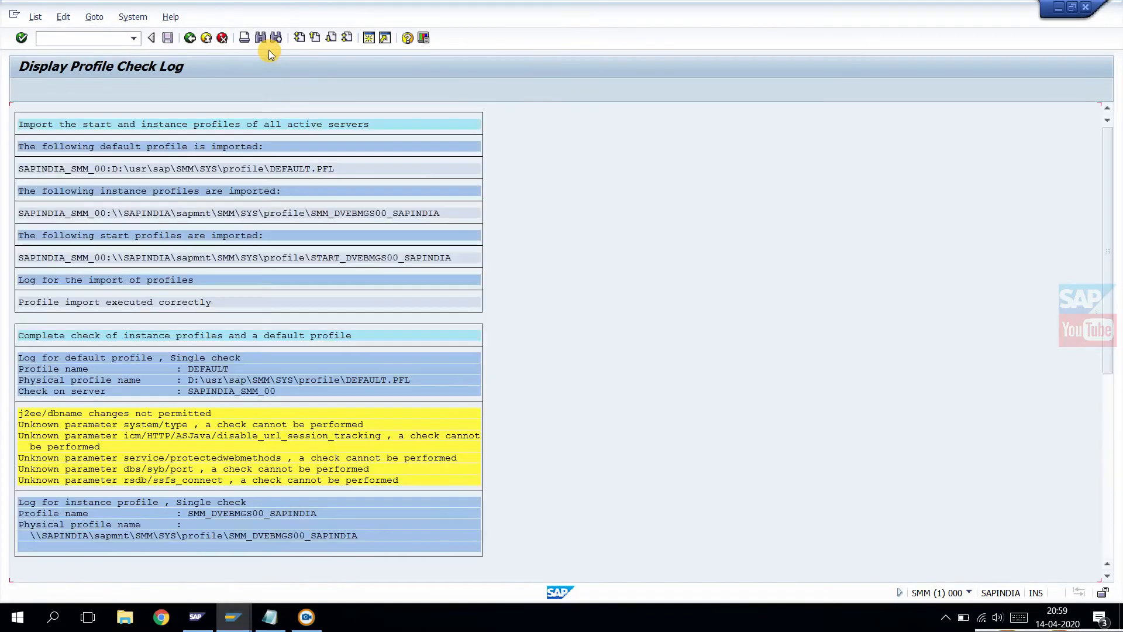
left_click(191, 40)
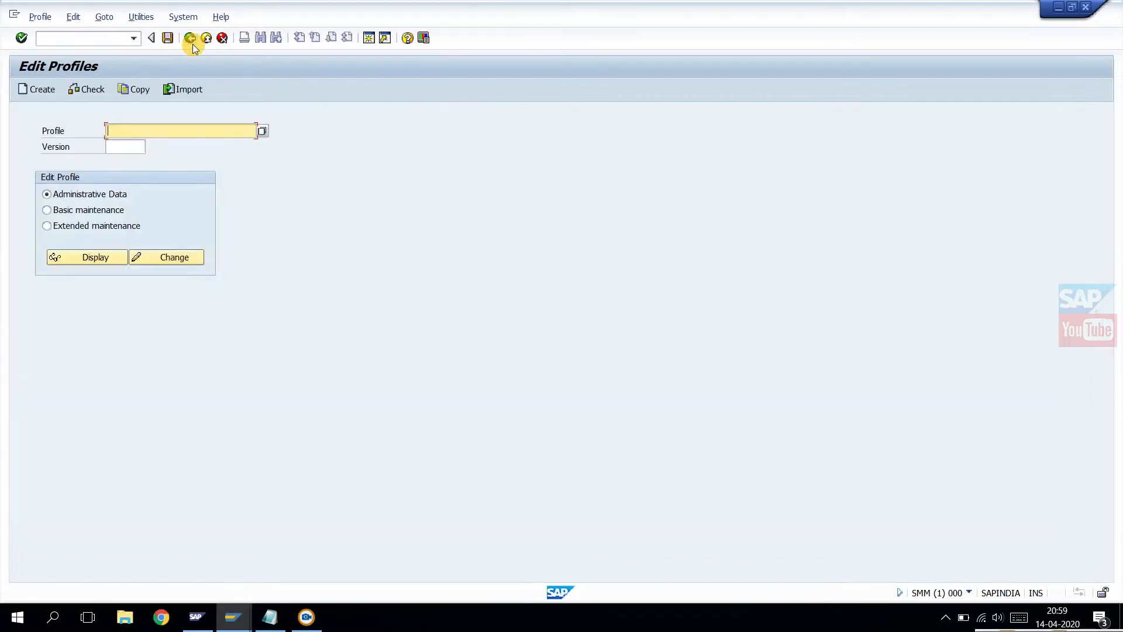
Select the DEFAULT profile and open it for changing in extended maintenance.
left_click(262, 133)
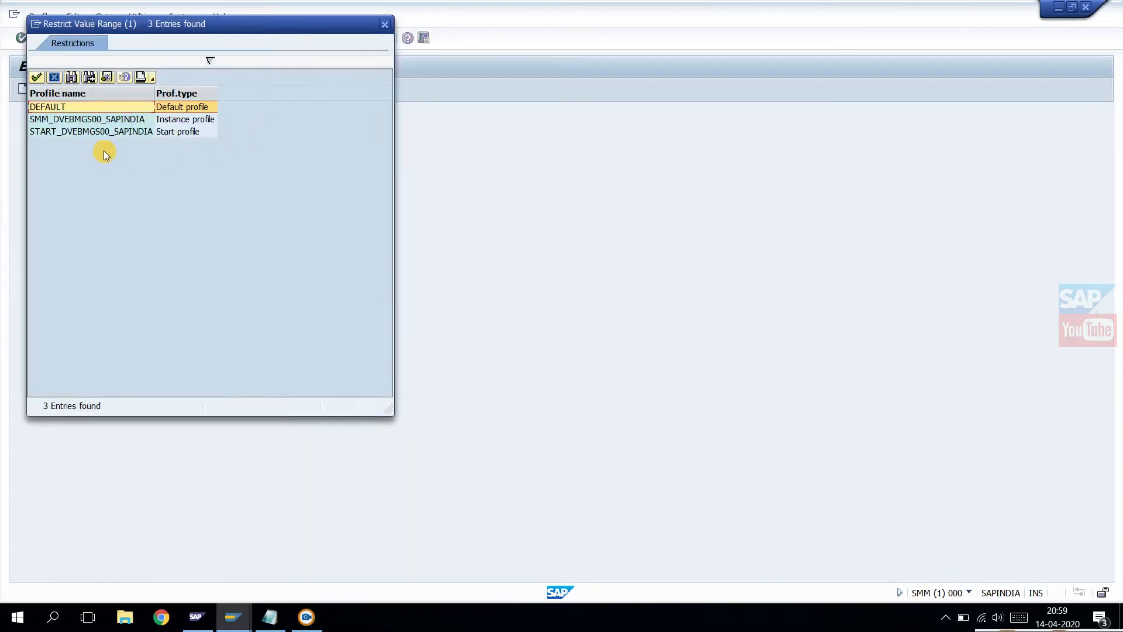
left_click(177, 108)
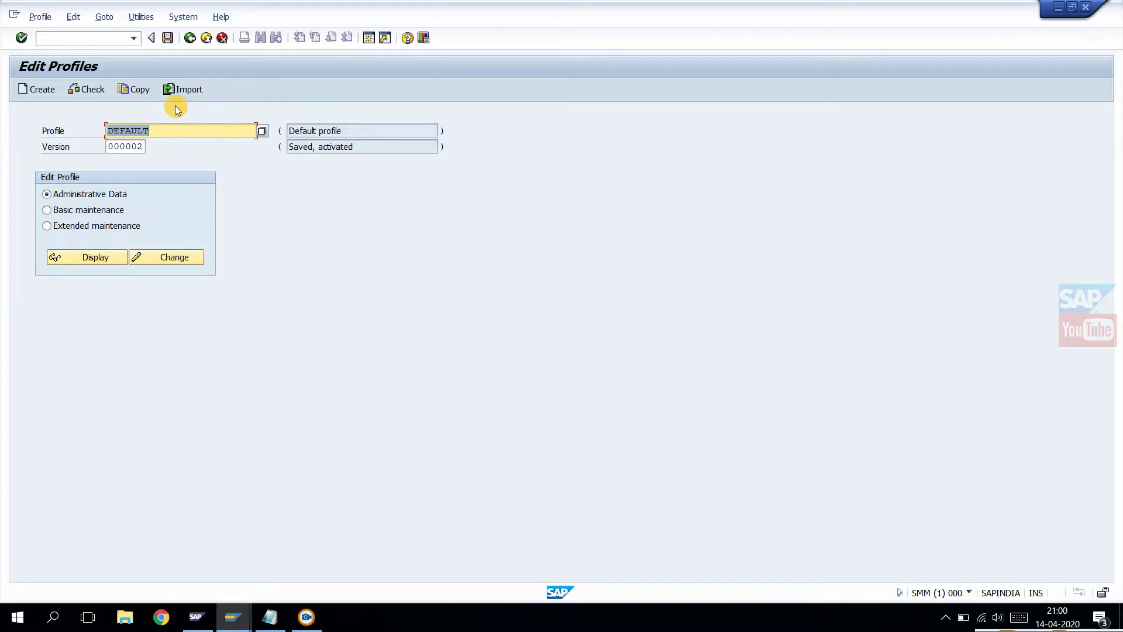
left_click(47, 226)
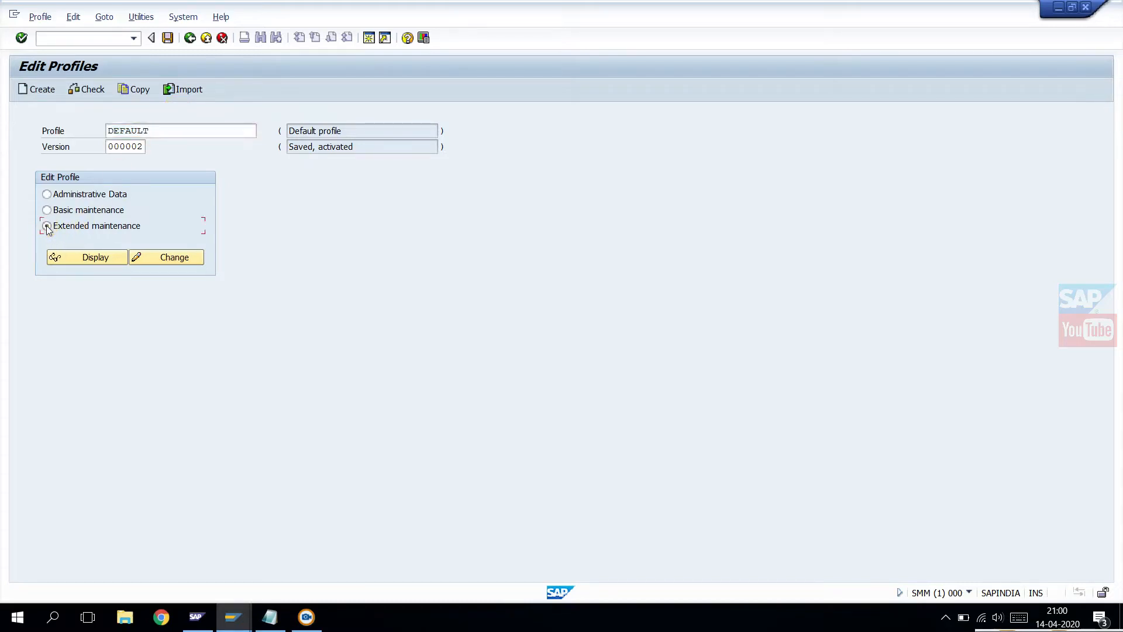
left_click(178, 257)
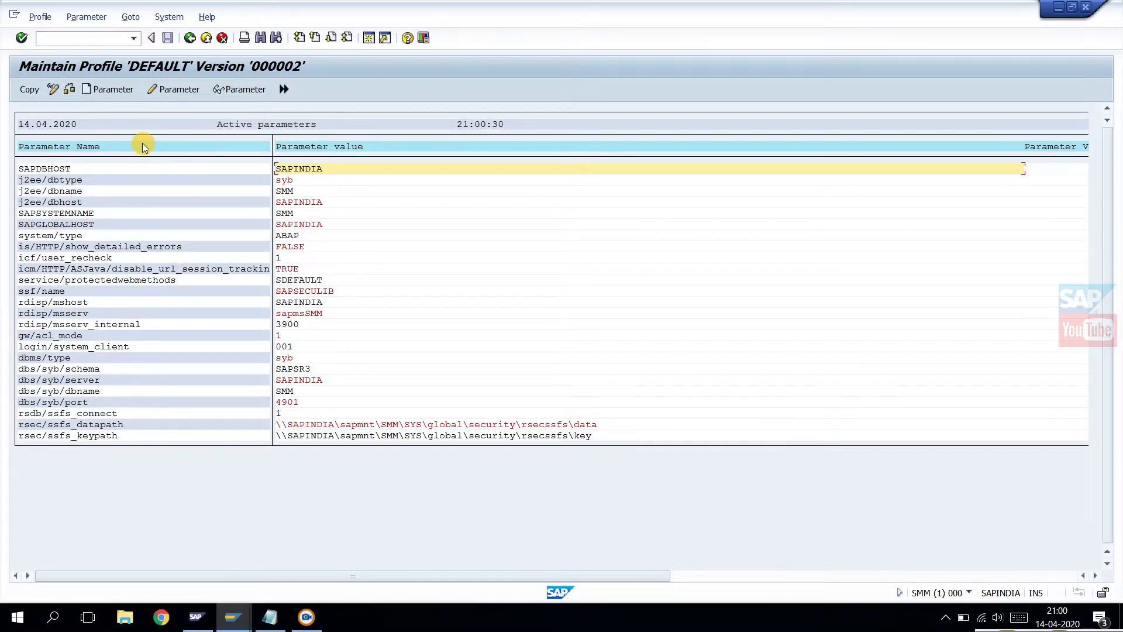
Copy the parameter name login/no_automatic_user_sapstar from the Notepad note and return to the DEFAULT profile's parameter list.
left_click(270, 617)
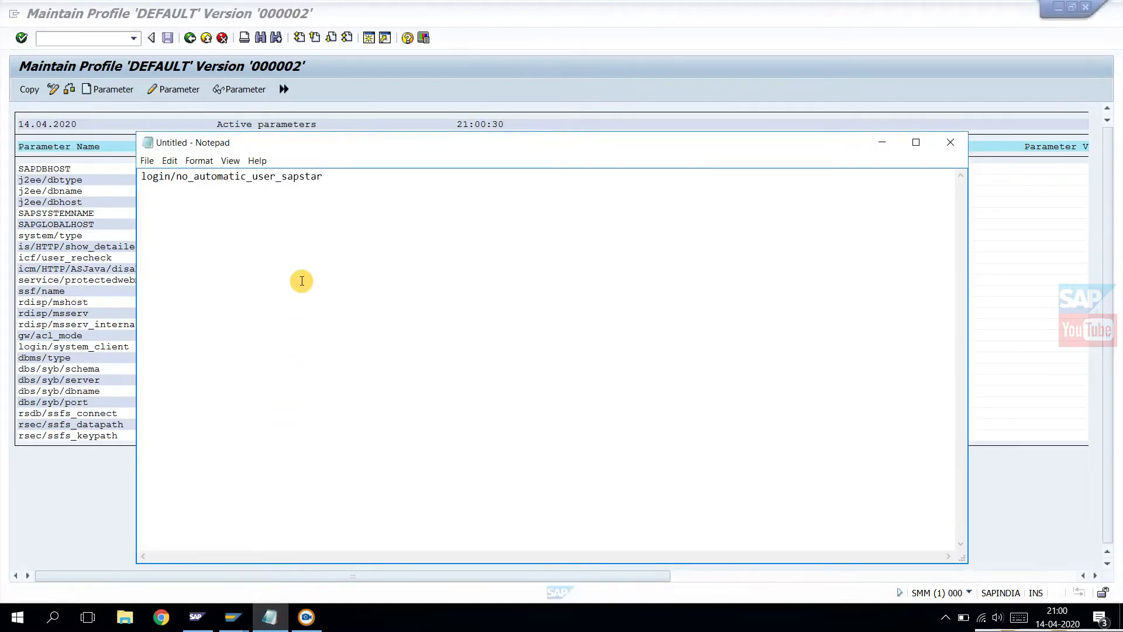
left_click_drag(326, 176, 142, 177)
key("ctrl+c")
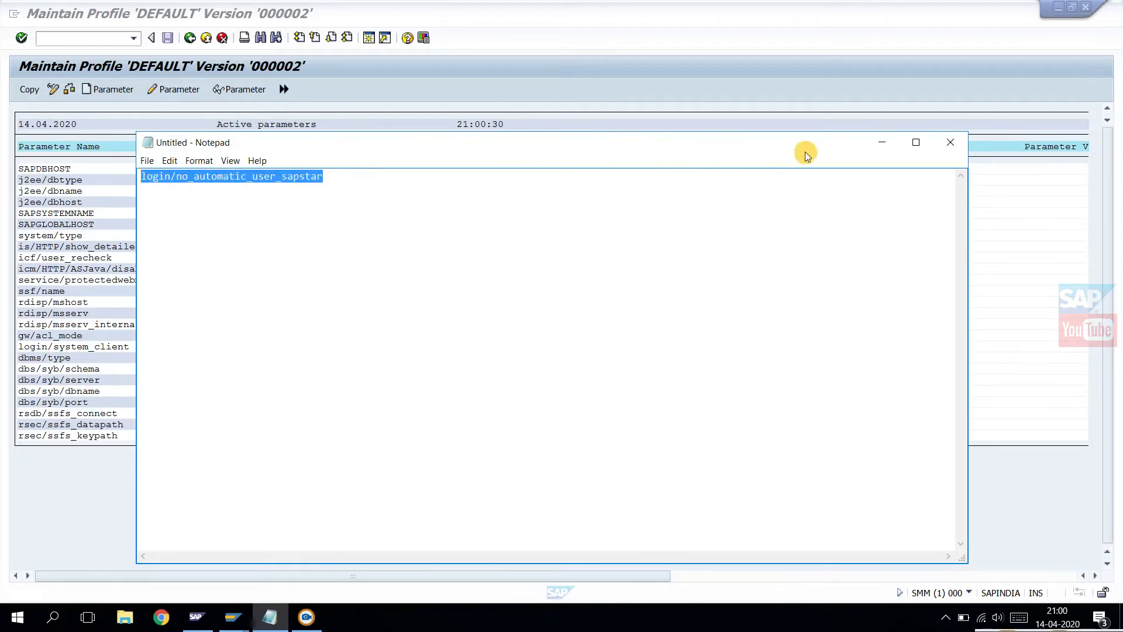
left_click(882, 142)
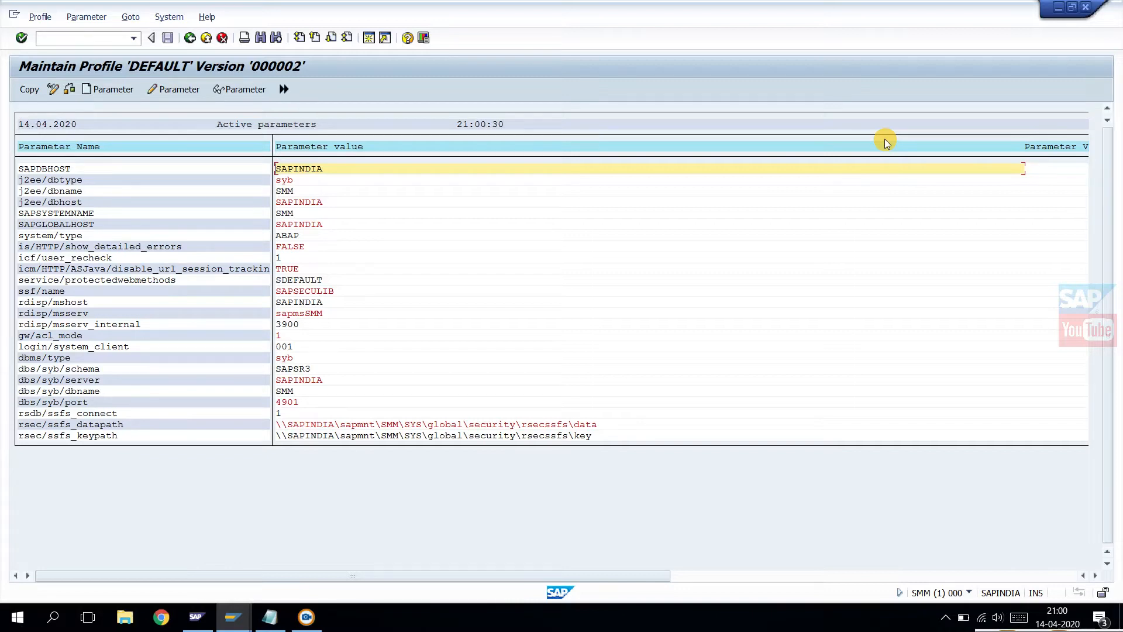
Create the parameter login/no_automatic_user_sapstar with value 0 in the DEFAULT profile and save the parameter change.
left_click(112, 90)
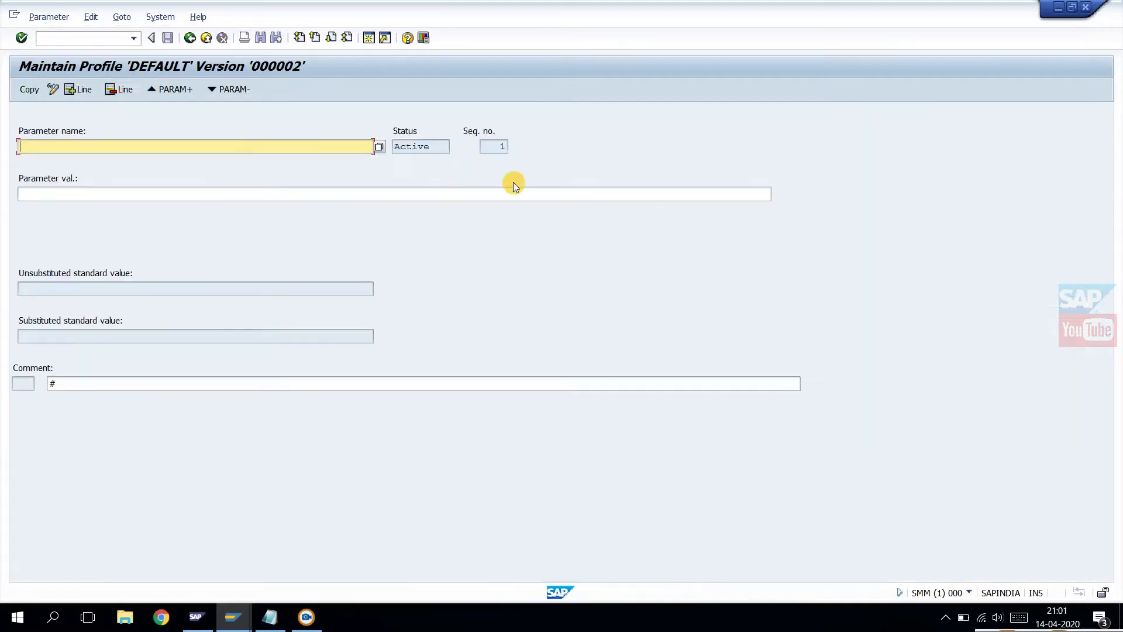
key("ctrl+v")
key("Return")
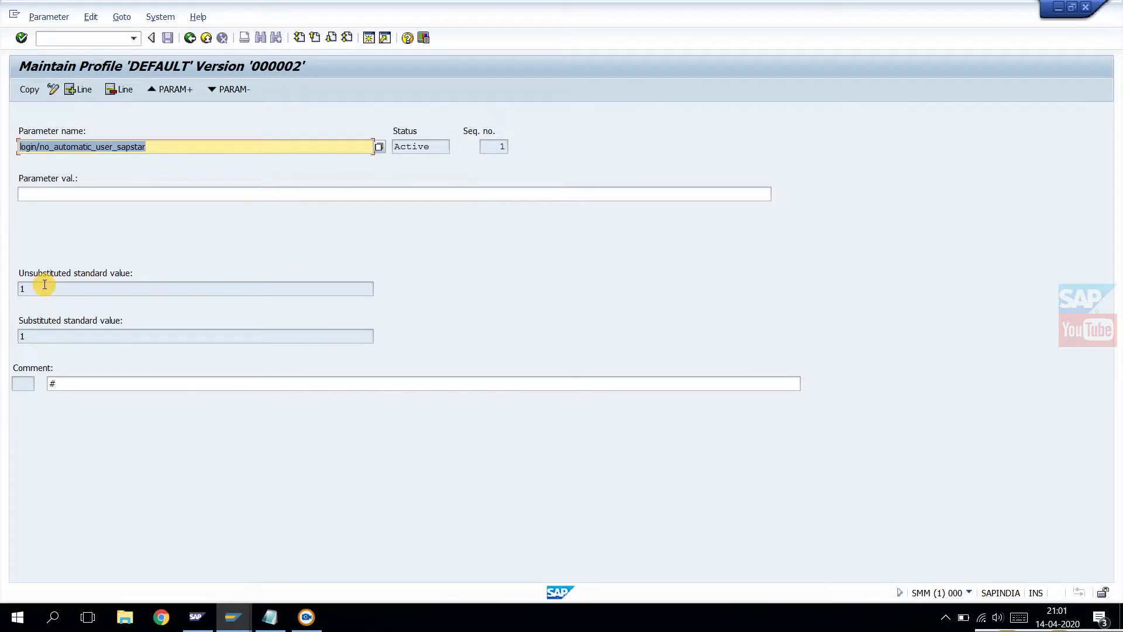
left_click(33, 193)
type("0")
key("Return")
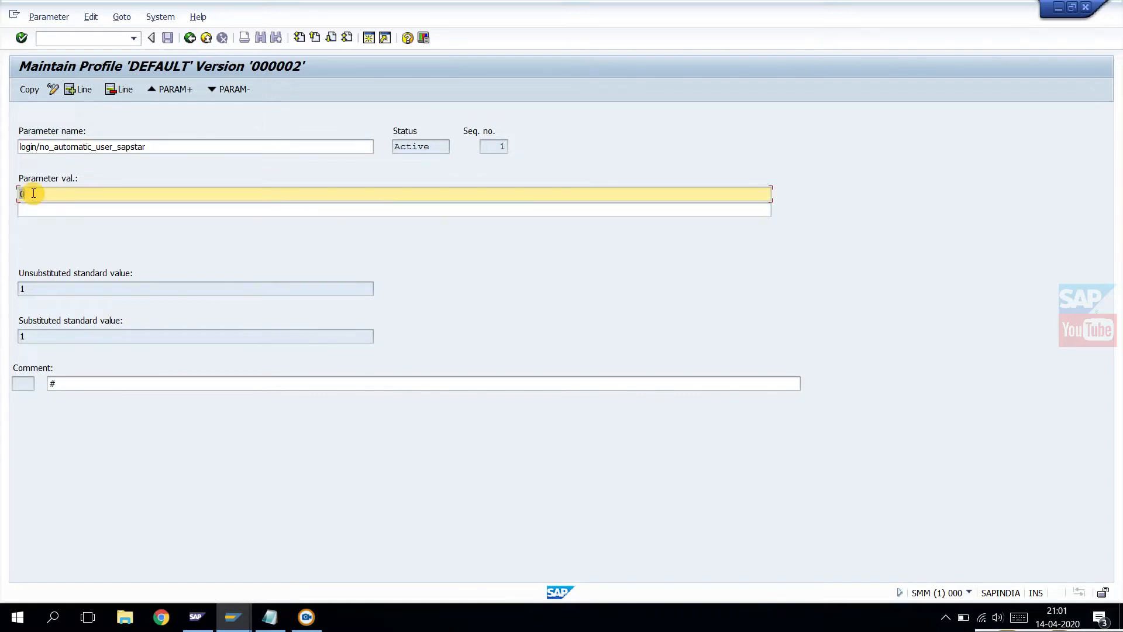
left_click(190, 38)
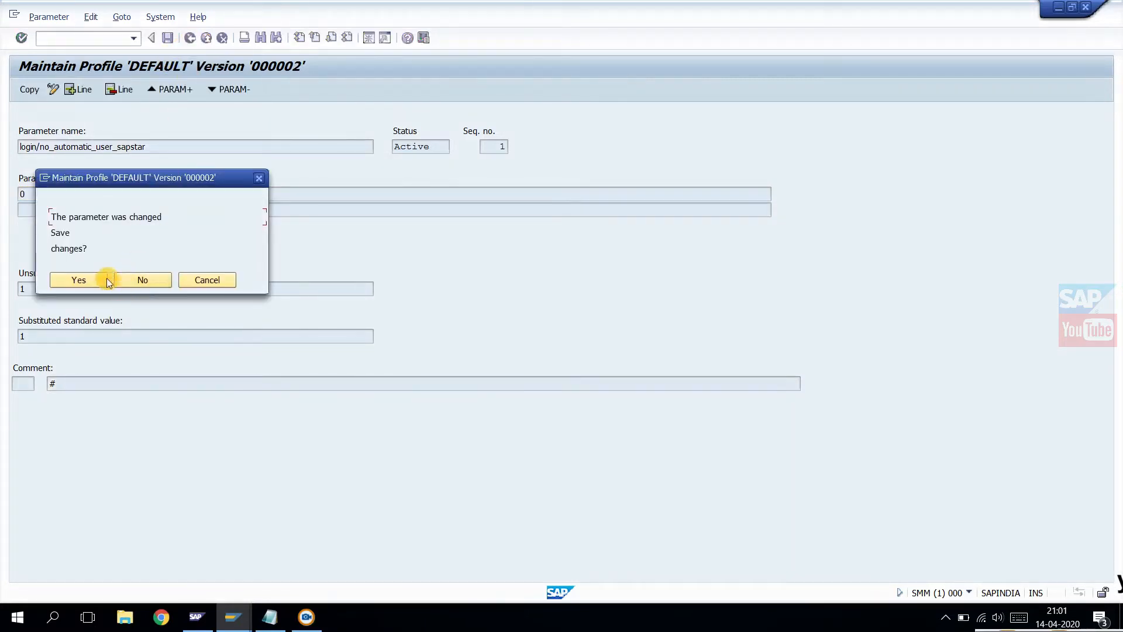
left_click(72, 279)
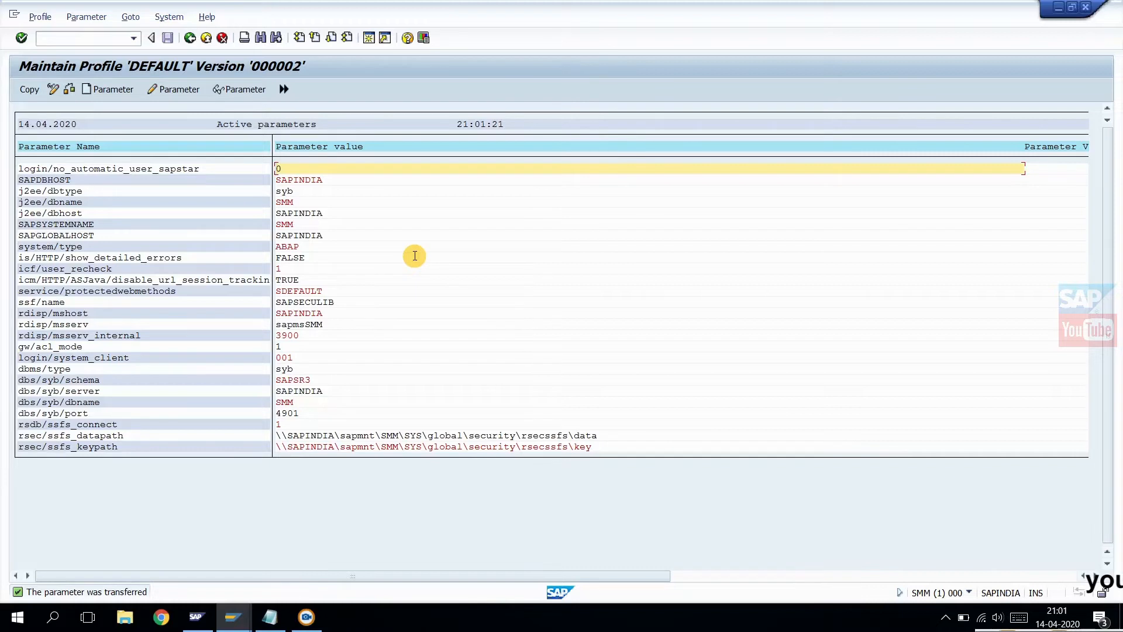
Keep the changes to the DEFAULT profile, then save it without displaying the incorrect values and activate it.
left_click(294, 358)
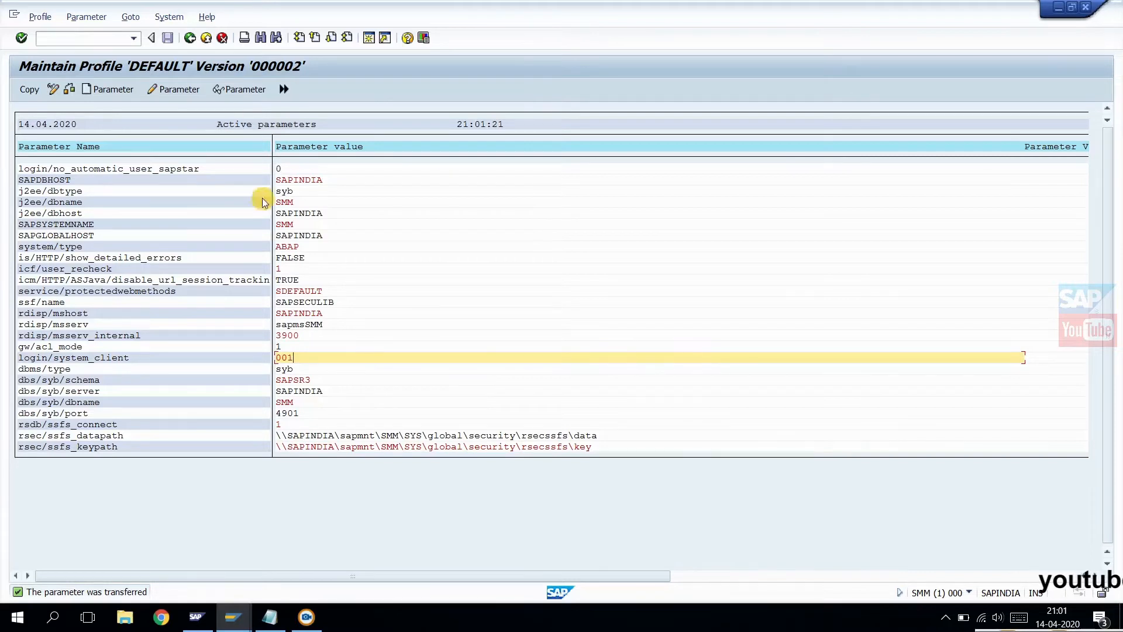
left_click(190, 38)
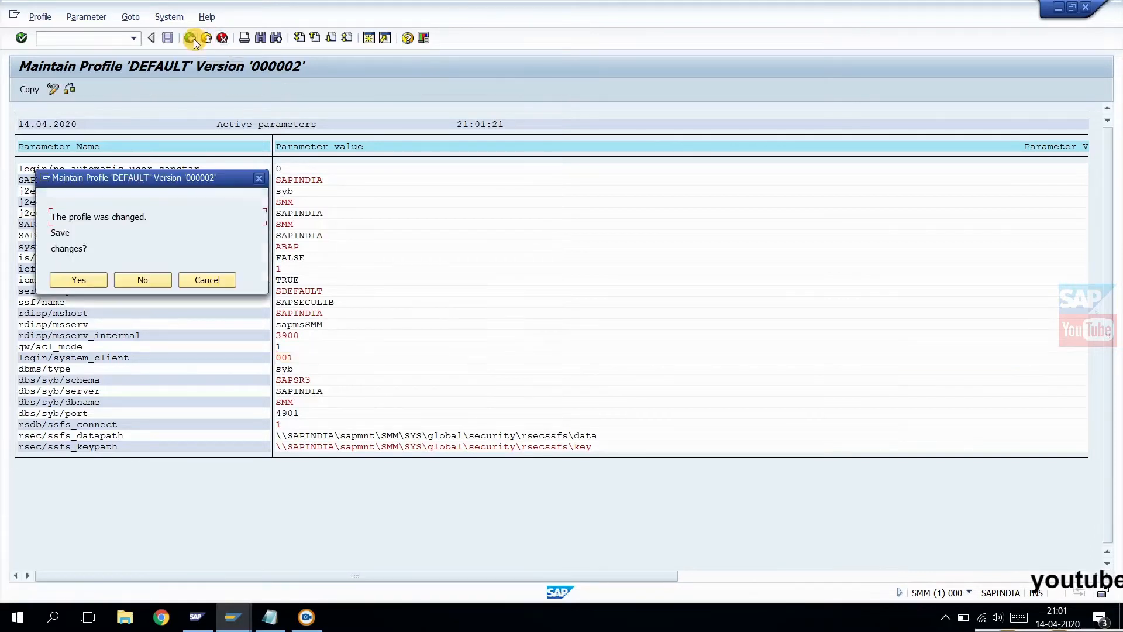
left_click(76, 280)
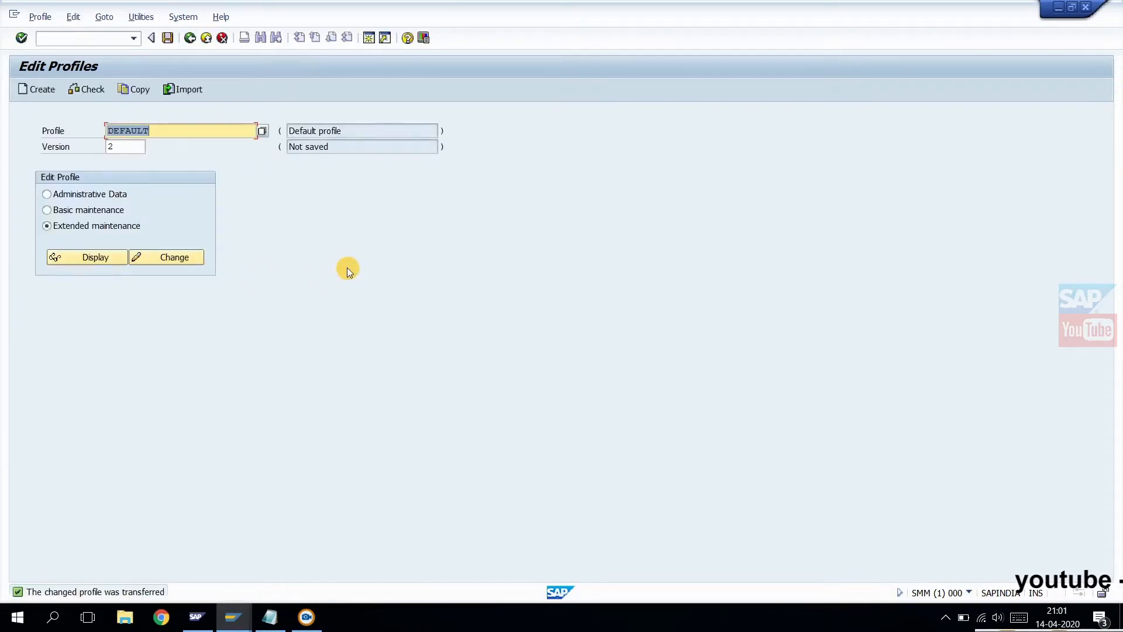
left_click(168, 39)
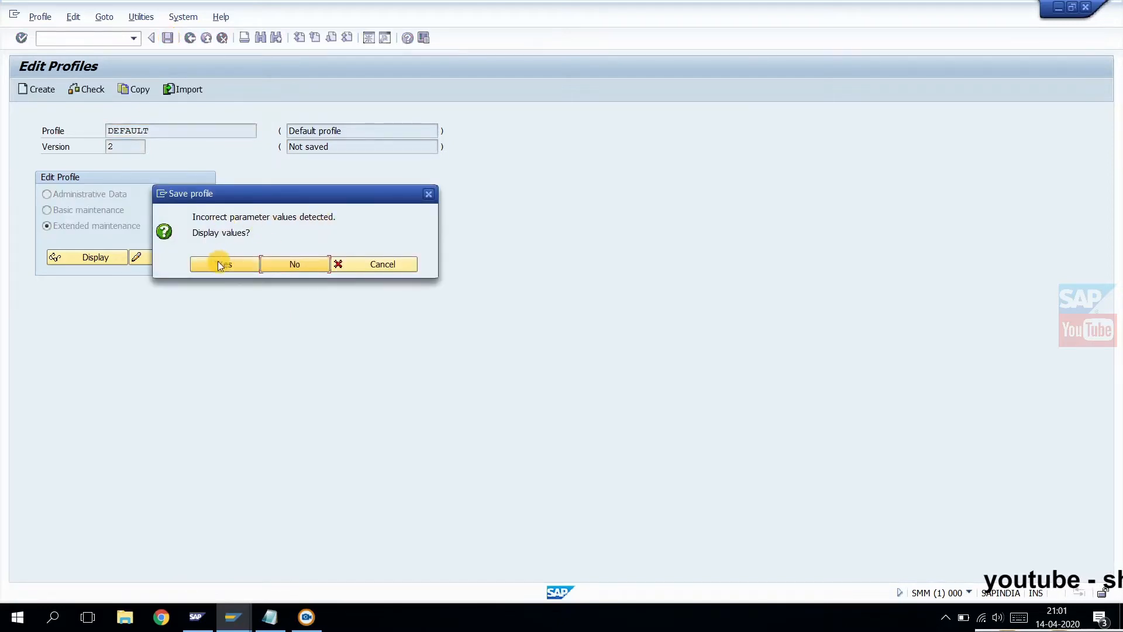
left_click(291, 266)
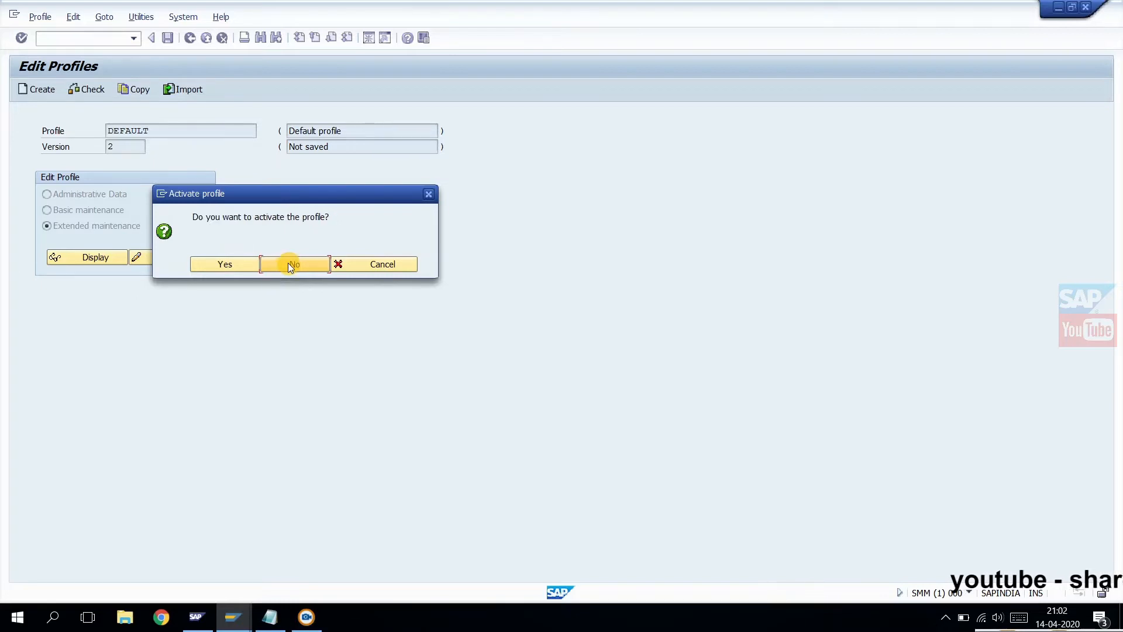
left_click(220, 264)
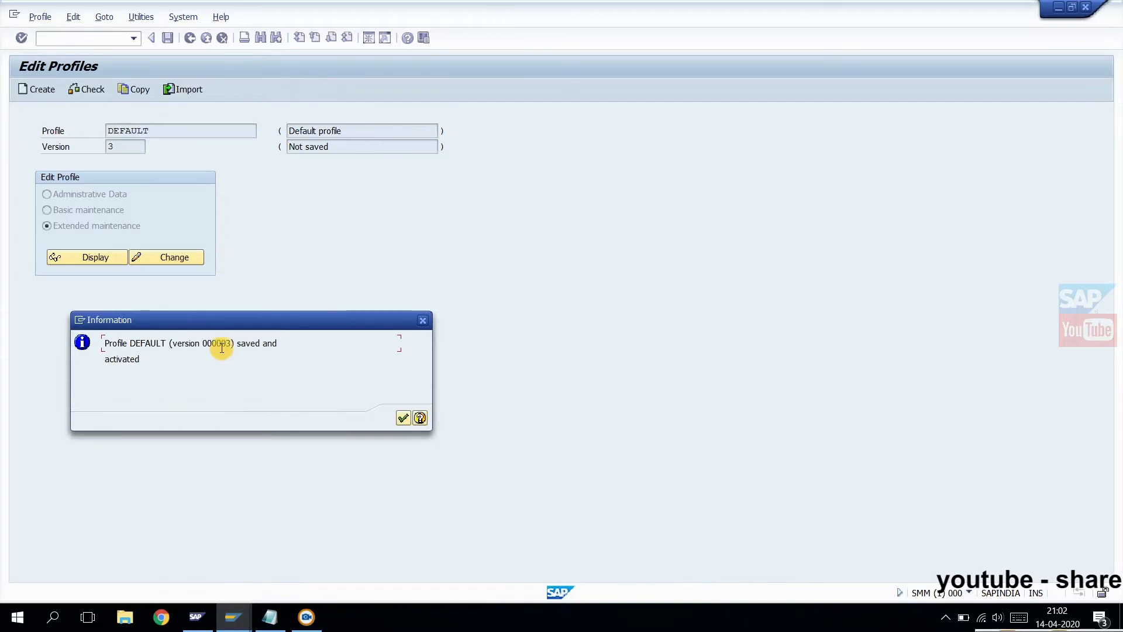
left_click(404, 417)
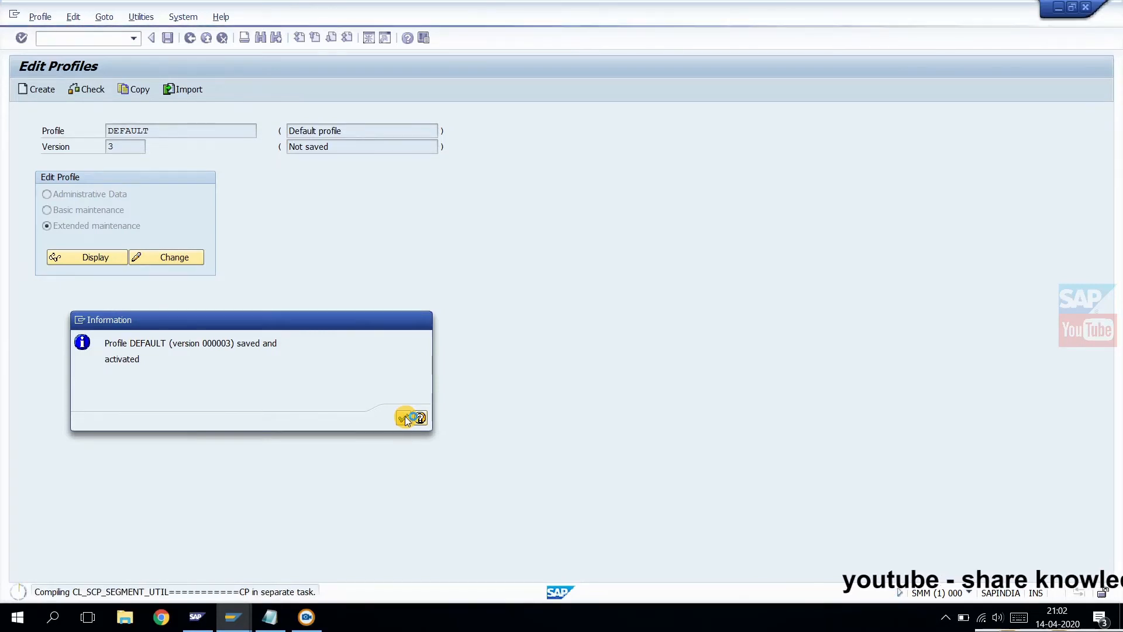
left_click(404, 416)
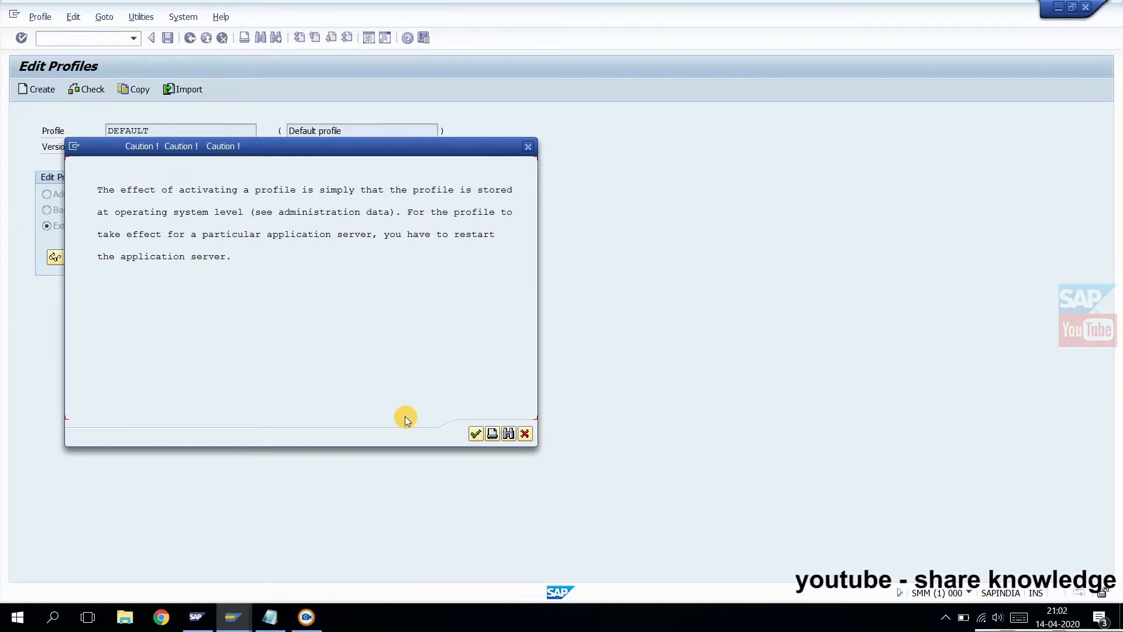
left_click(476, 433)
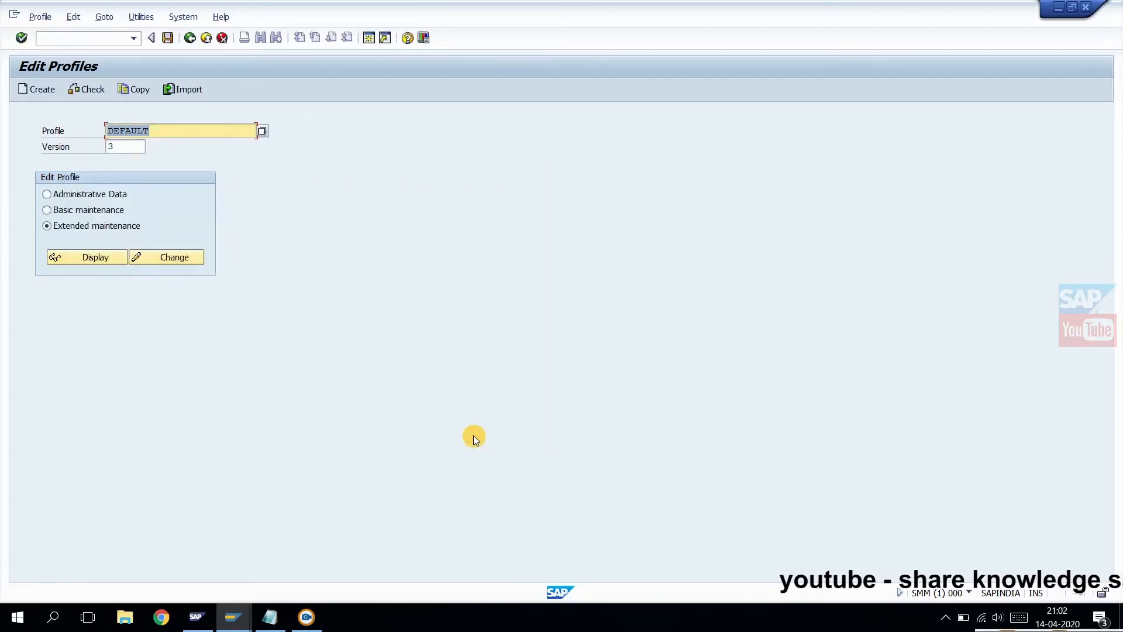
Leave Edit Profiles for SAP Easy Access and log off from the SAP system.
left_click(187, 44)
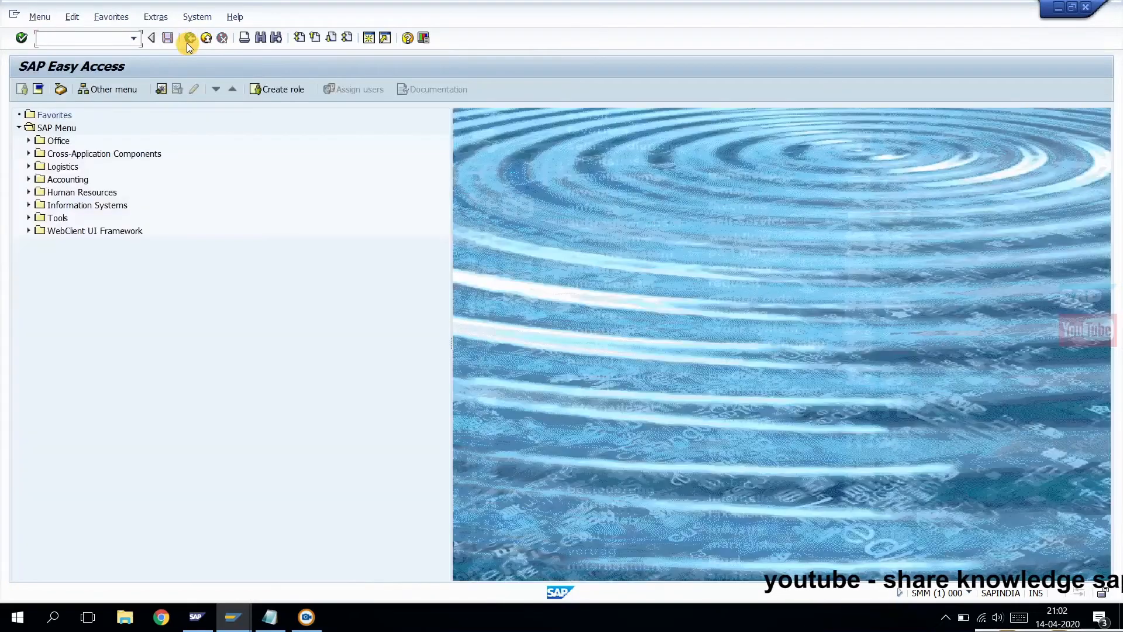
left_click(206, 39)
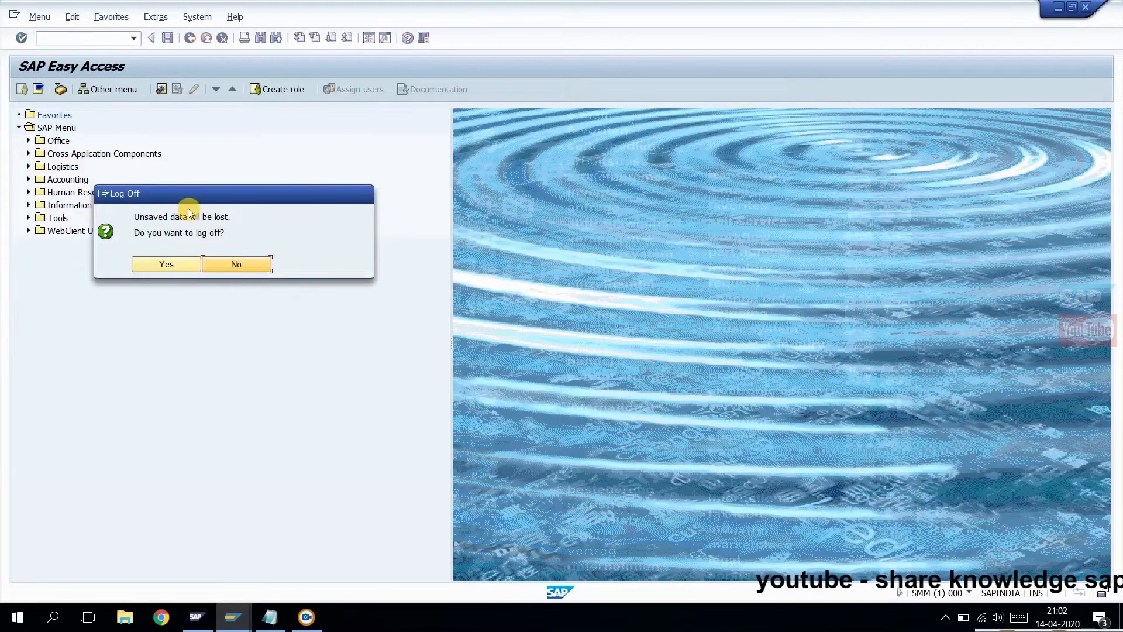
left_click(163, 262)
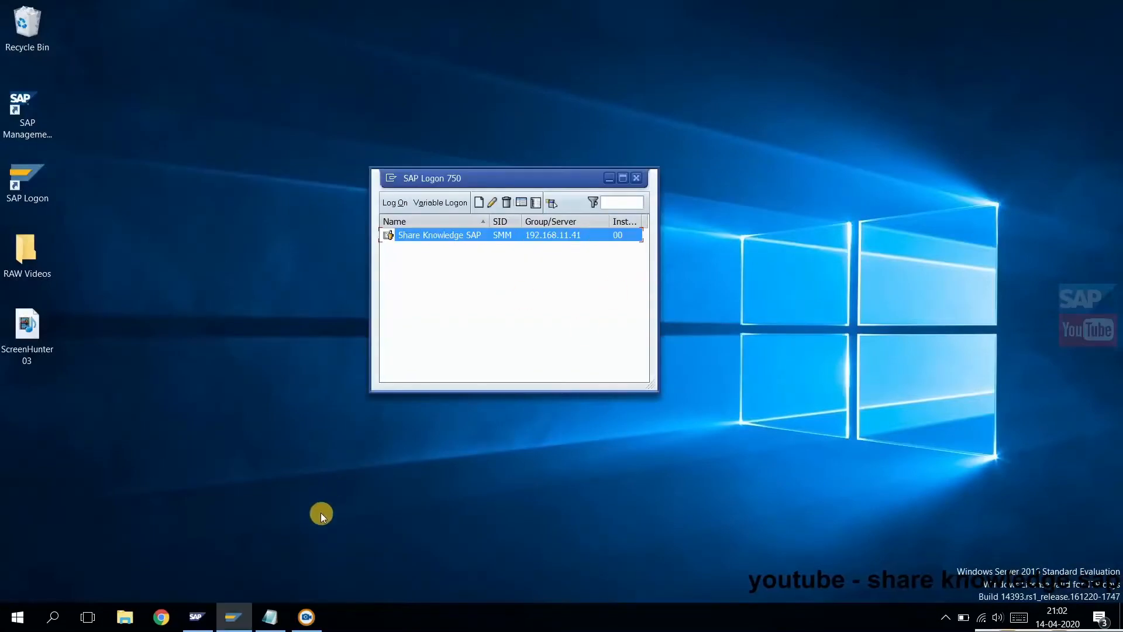
Switch to the SAP Management Console and refresh the AS ABAP WP Table of instance SAPINDIA 0.
left_click(197, 625)
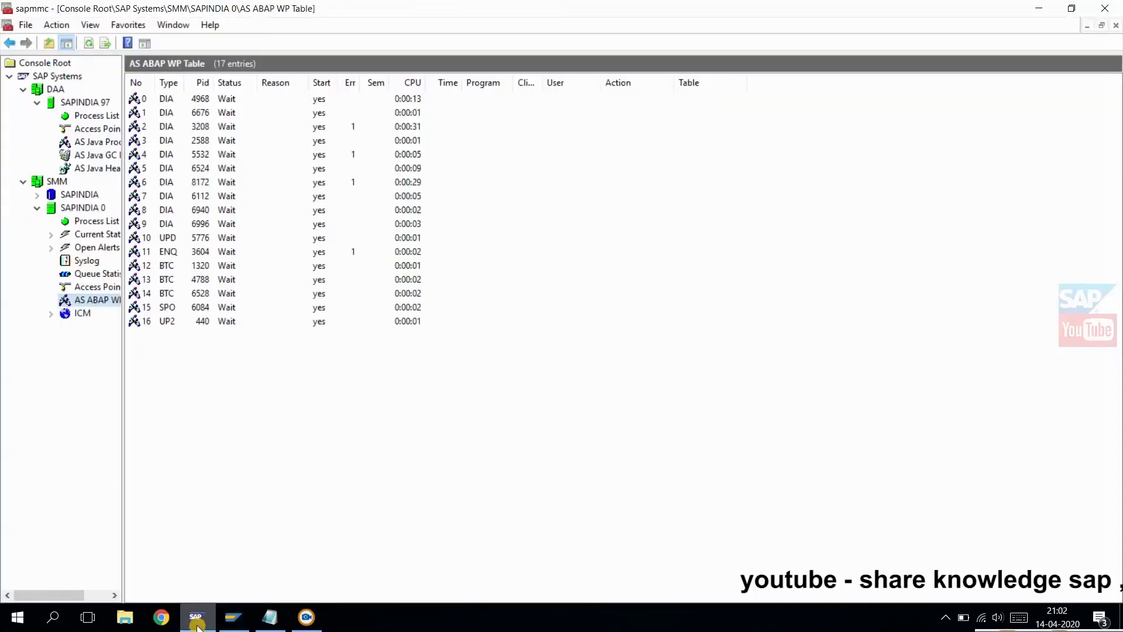
left_click(306, 617)
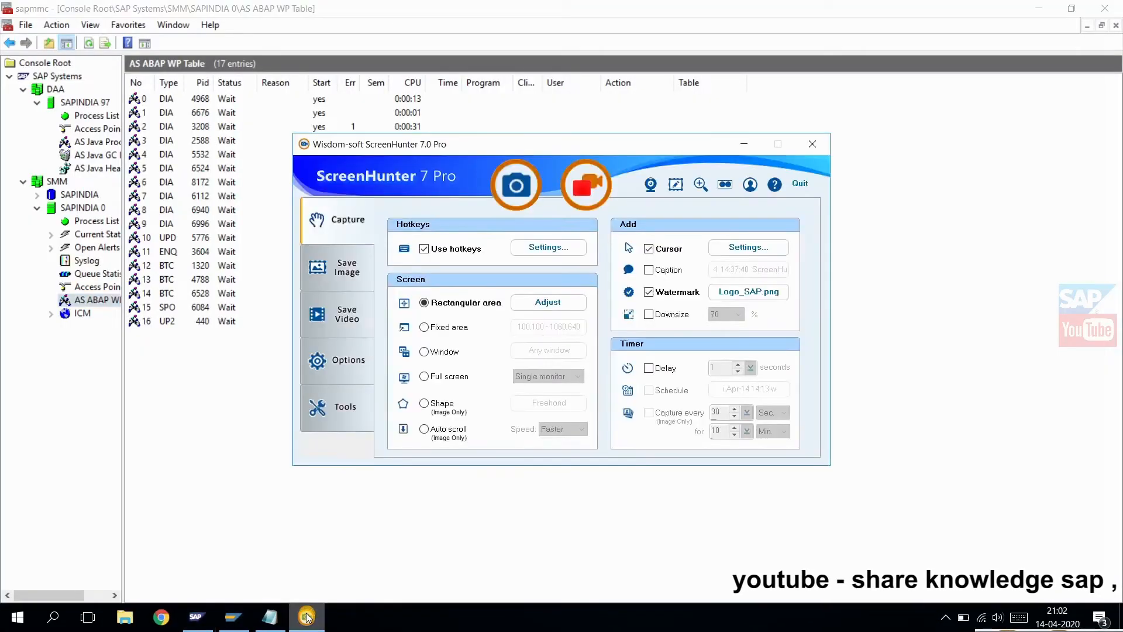
left_click(306, 617)
left_click(88, 44)
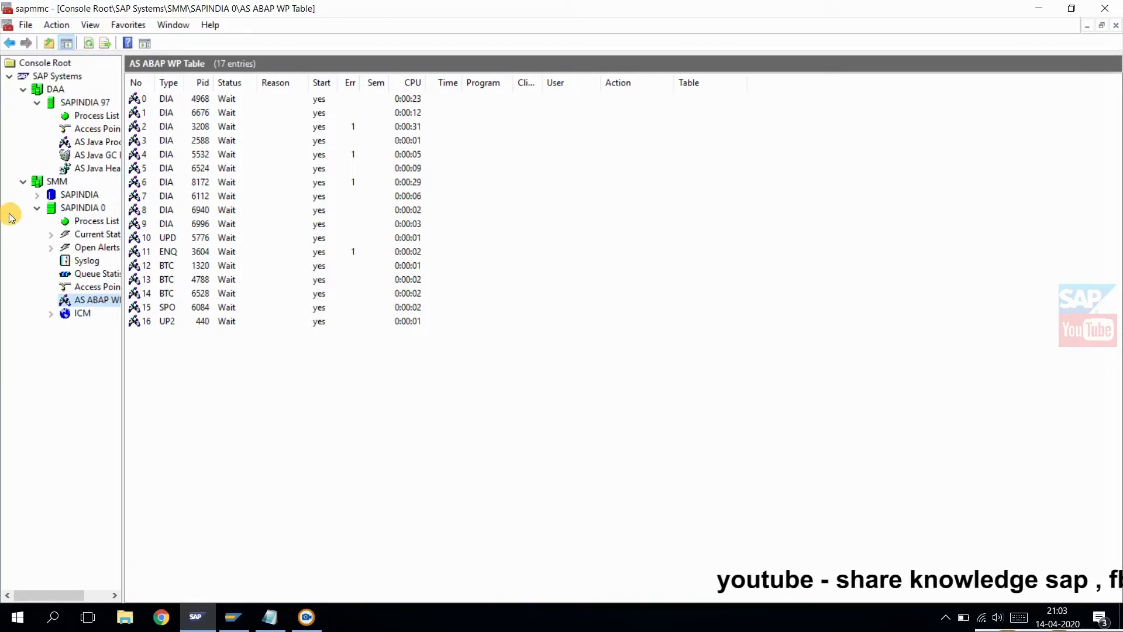
Restart all instances of all SAP systems with a hard shutdown and a 300-second stop wait timeout, and return to SAP Logon.
left_click(23, 181)
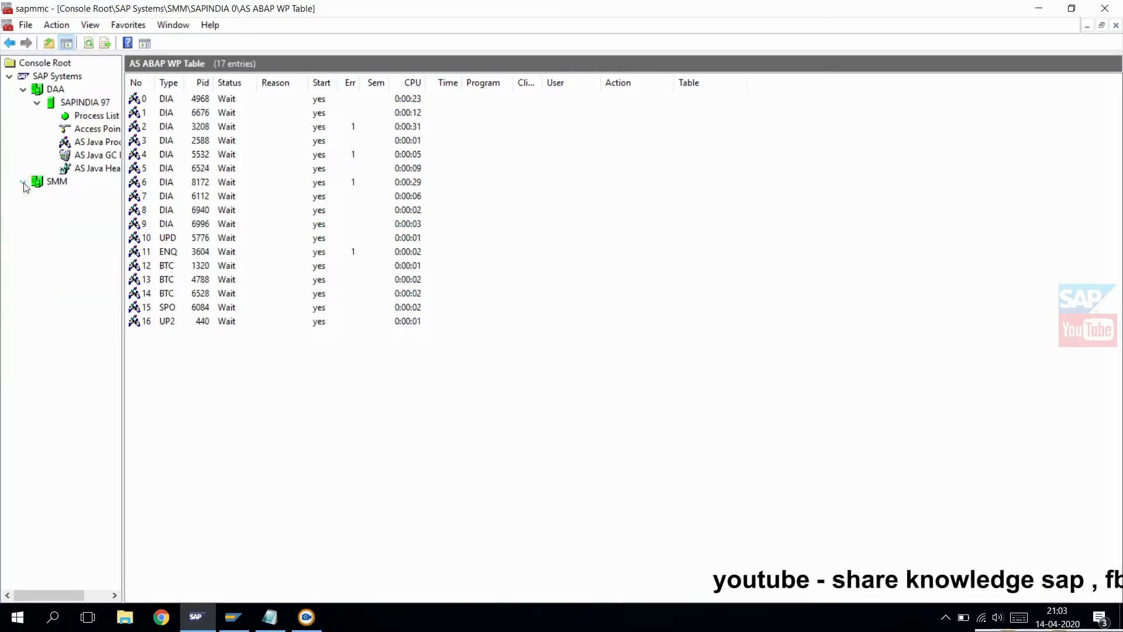
left_click(24, 91)
left_click(52, 76)
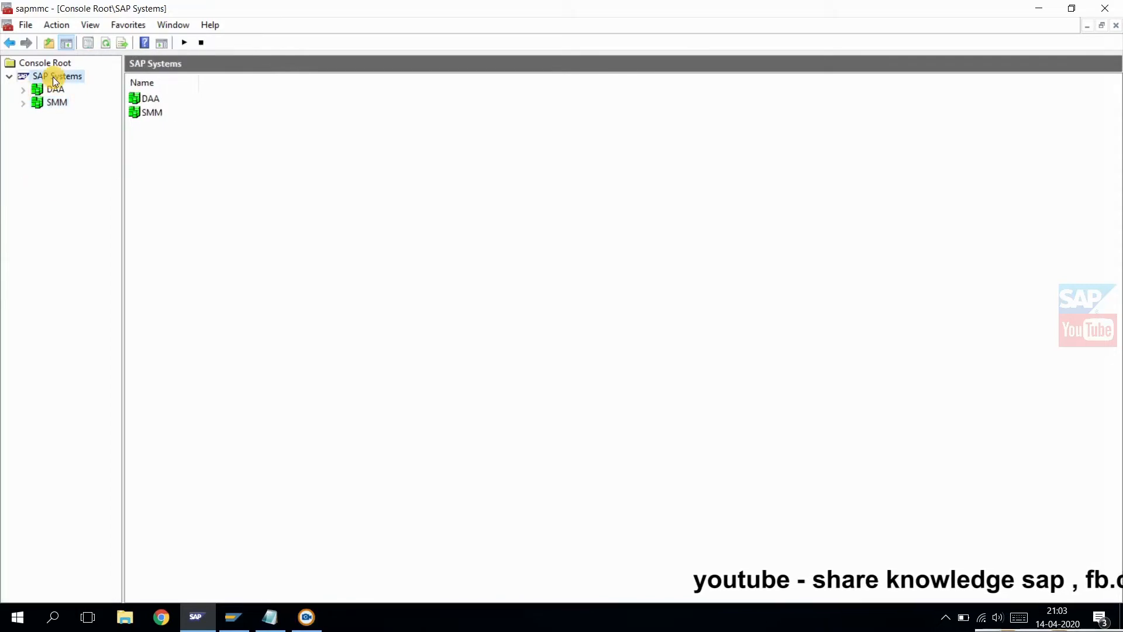
right_click(53, 76)
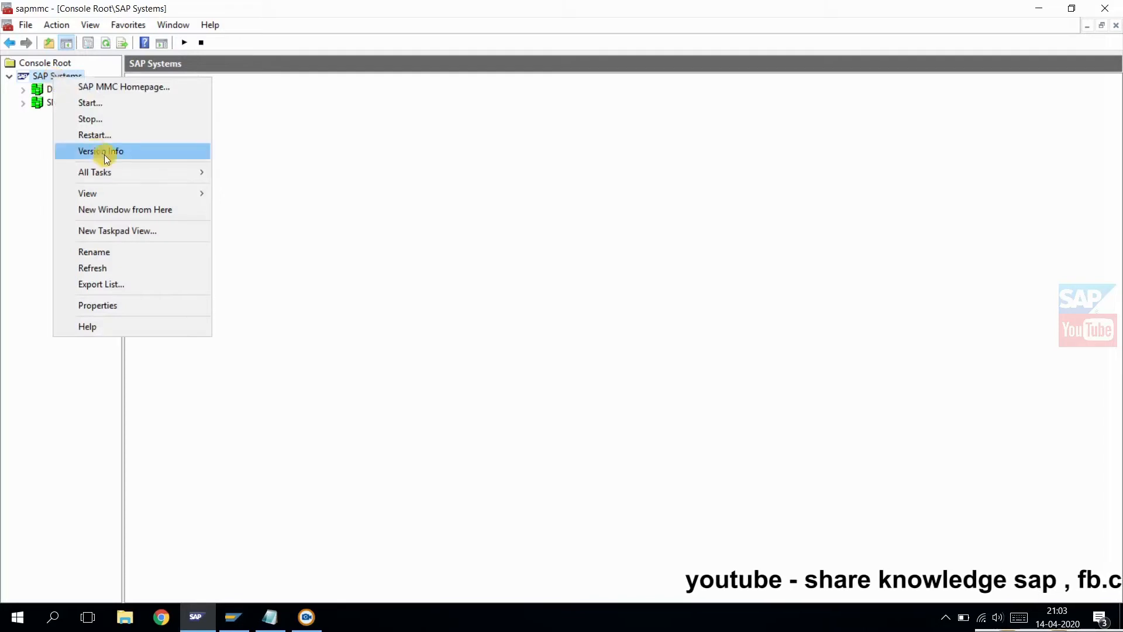
mouse_move(123, 171)
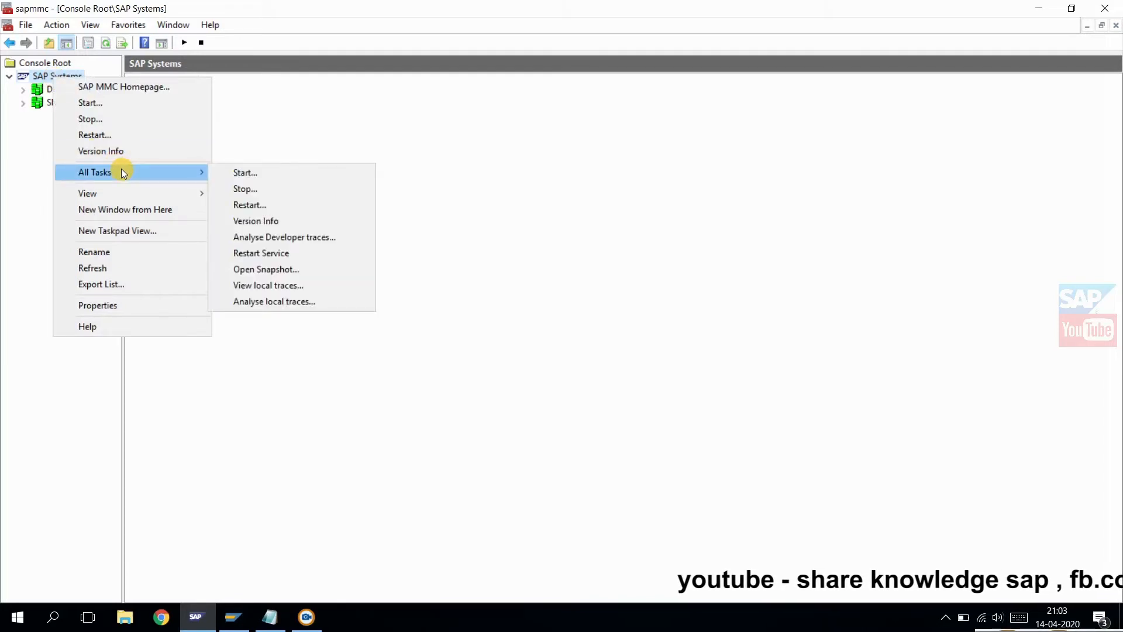
left_click(266, 205)
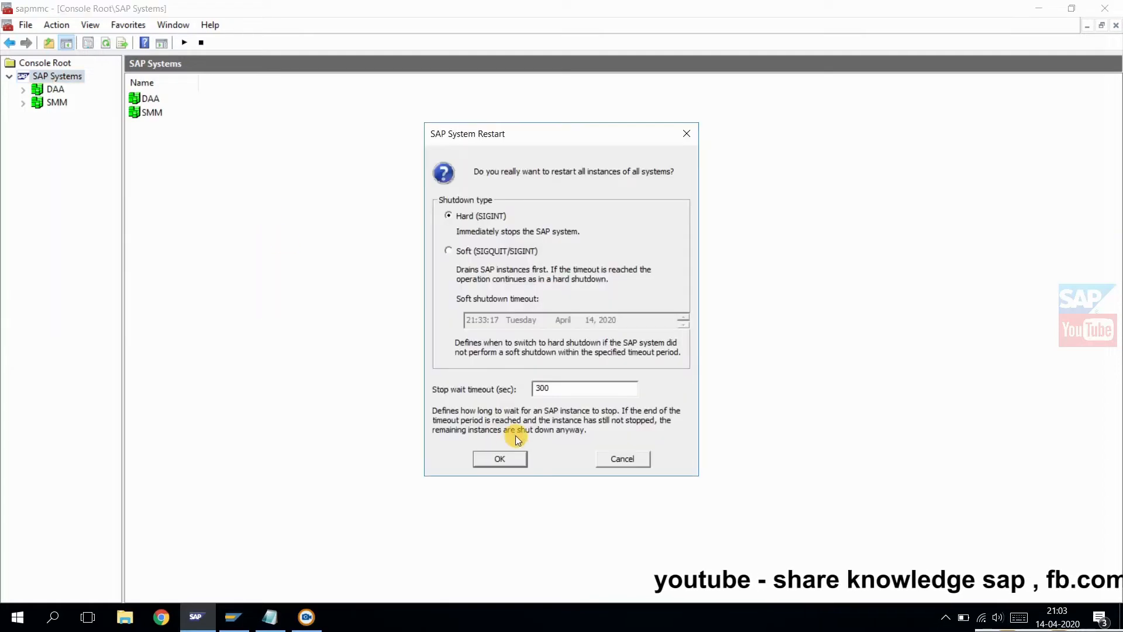
left_click(498, 459)
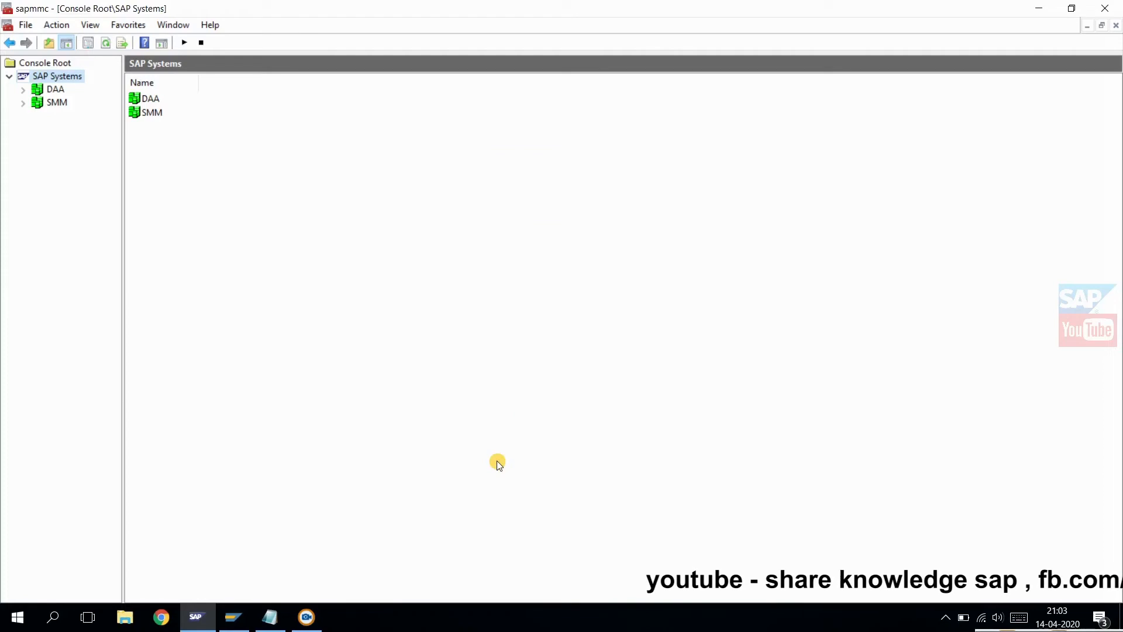
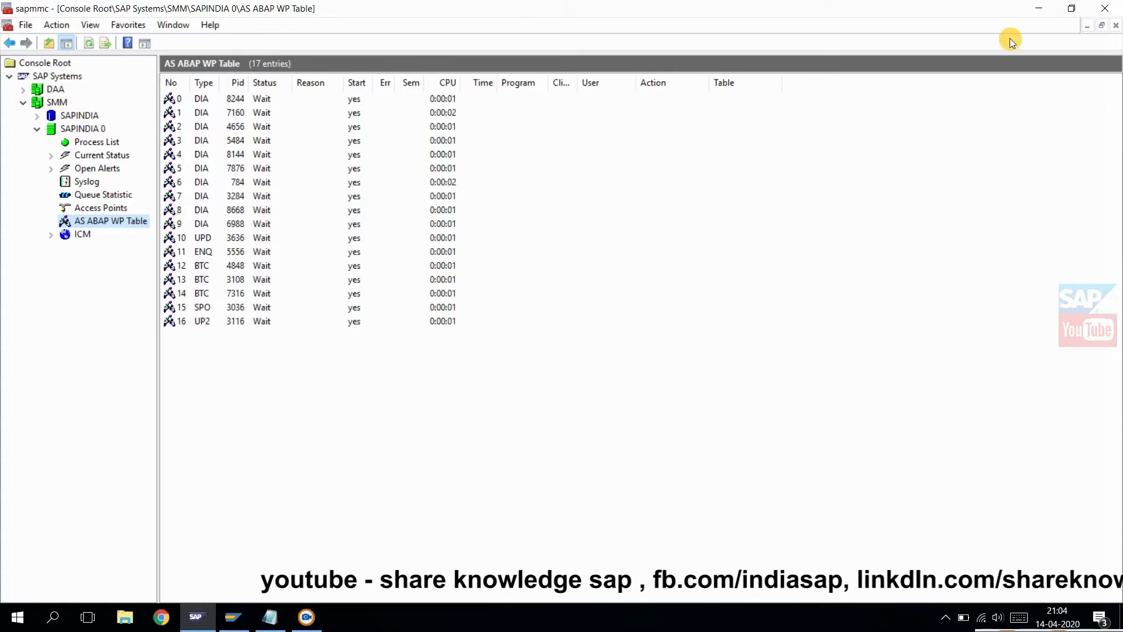
left_click(1039, 8)
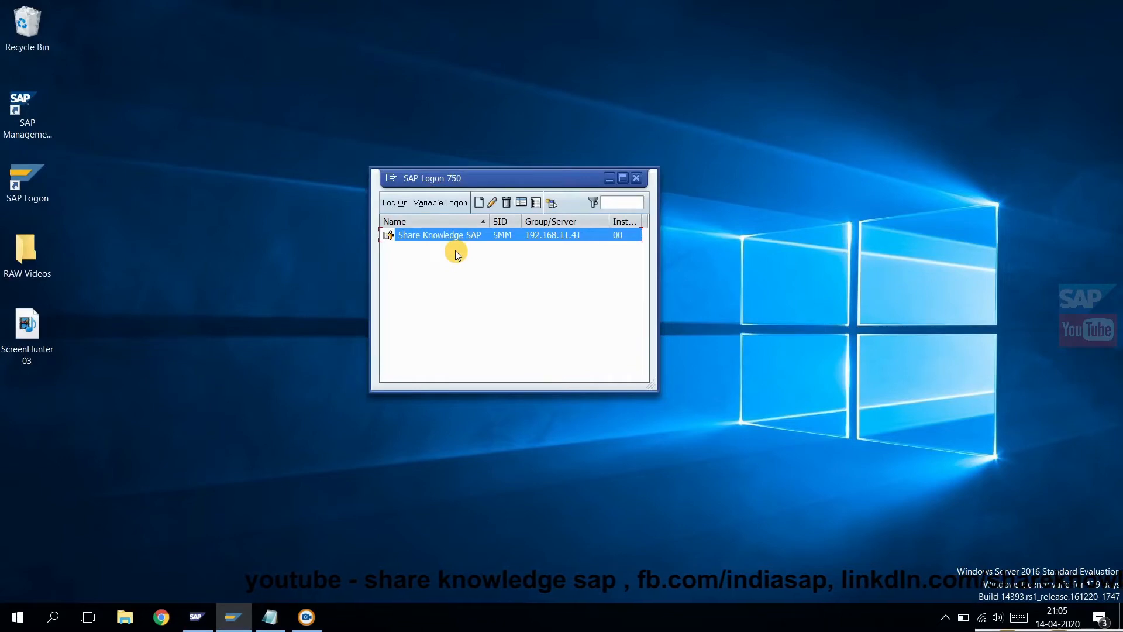
Log on to client 100 of the Share Knowledge SAP system as user sap* with the account password.
double_click(424, 236)
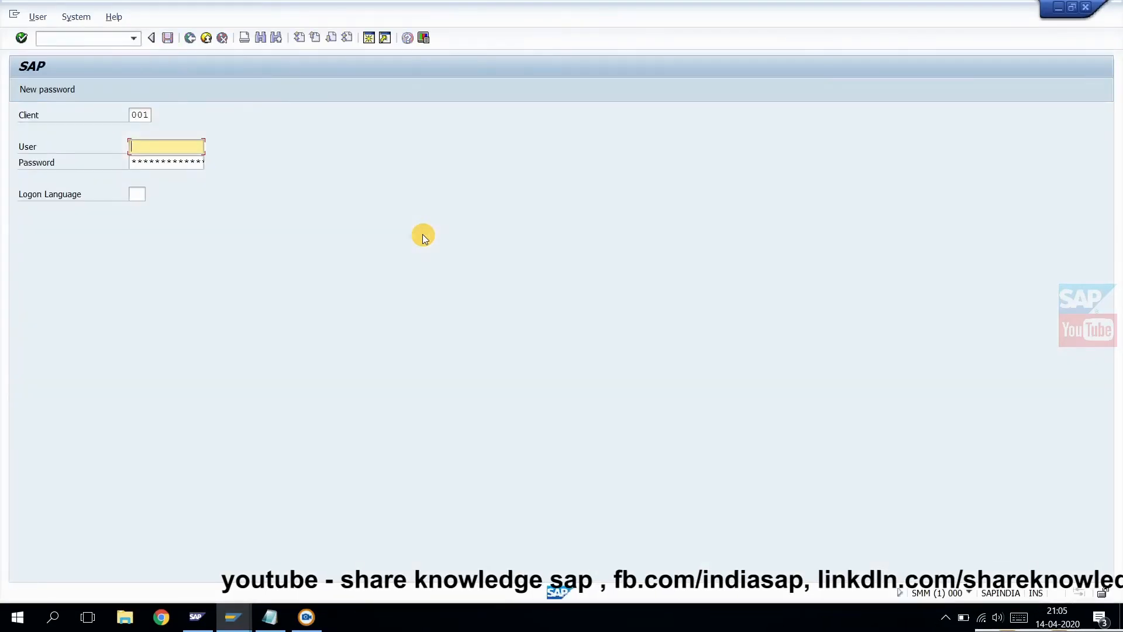
key("shift+Tab")
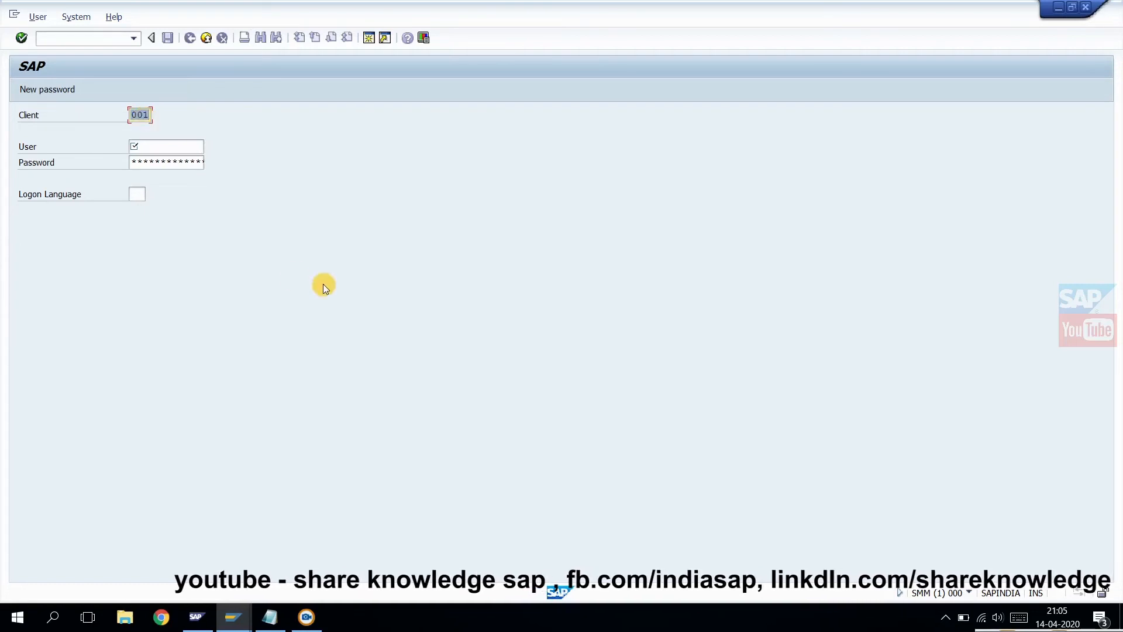
type("100")
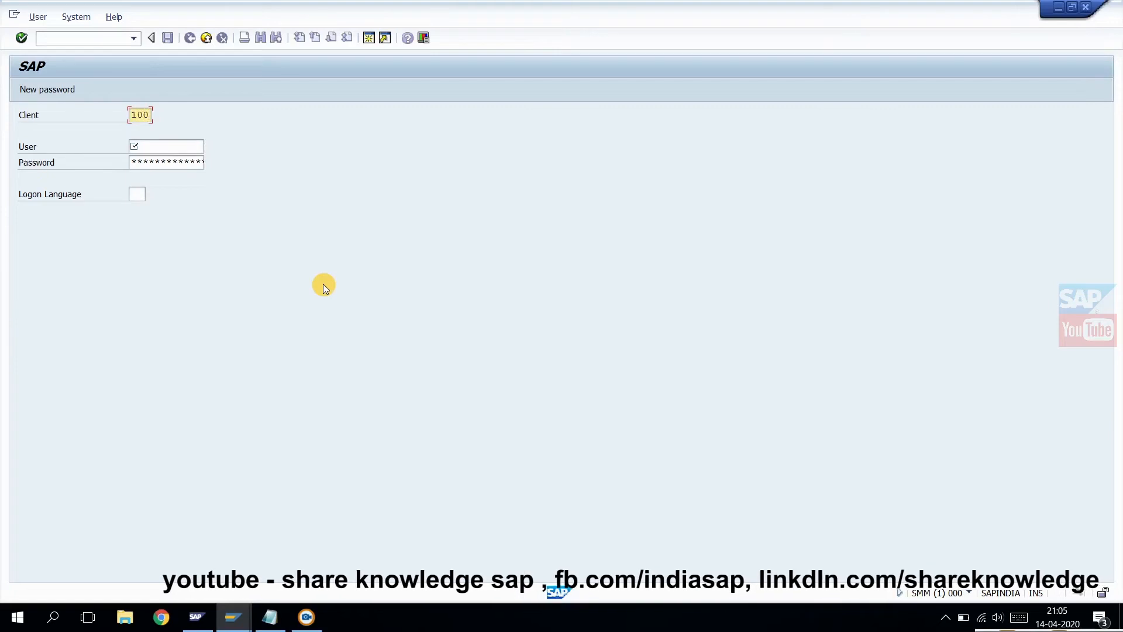
key("Tab")
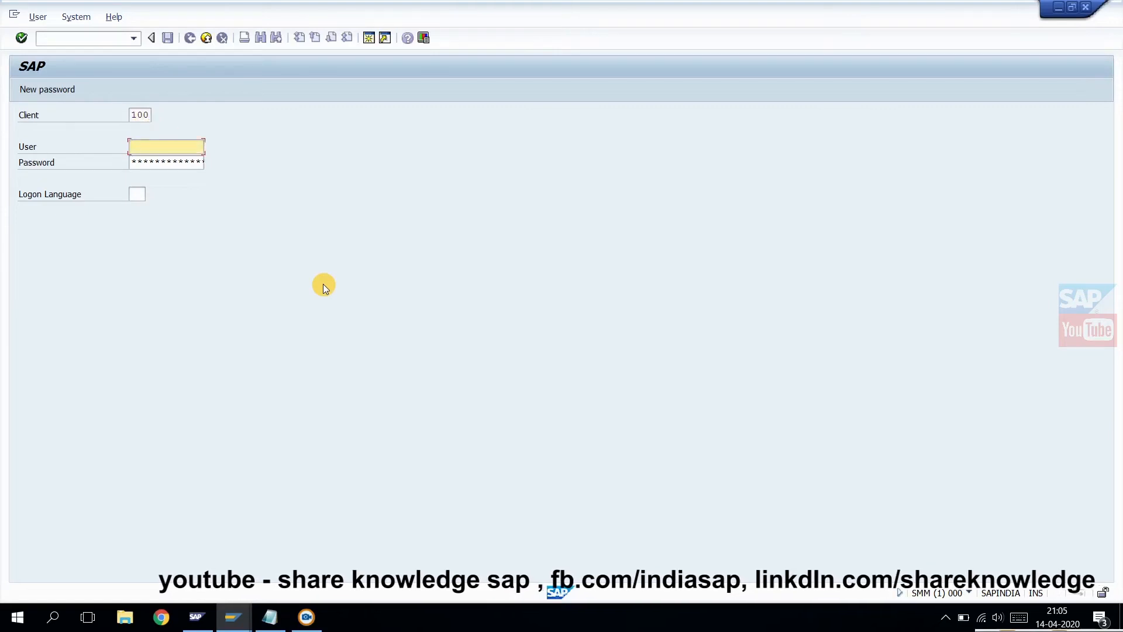
type("sap*")
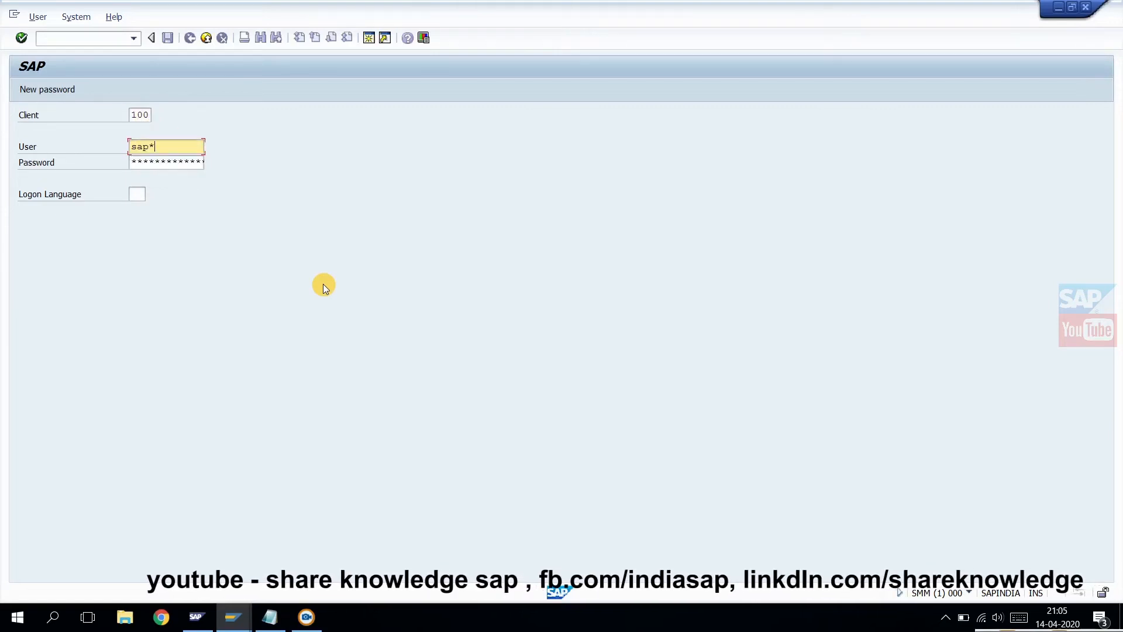
key("Tab")
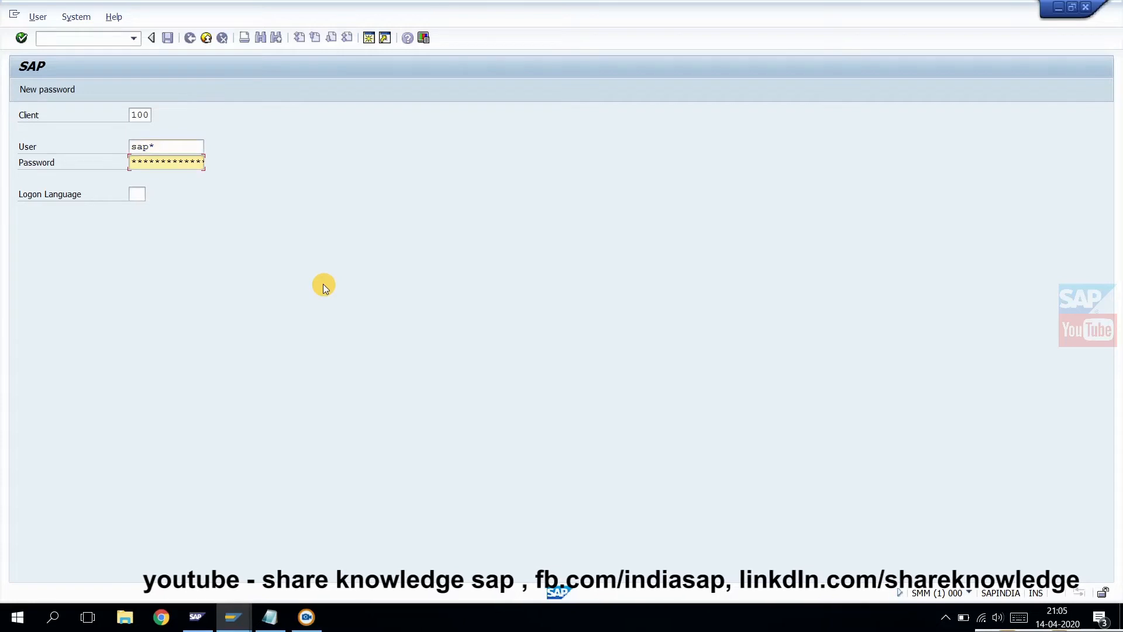
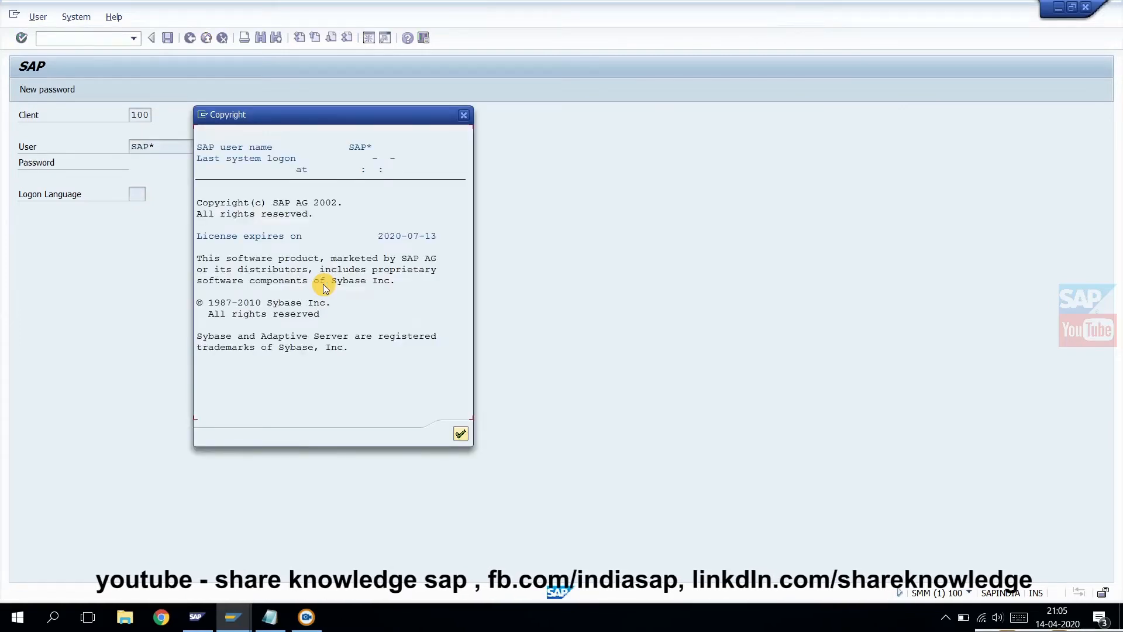
left_click(461, 433)
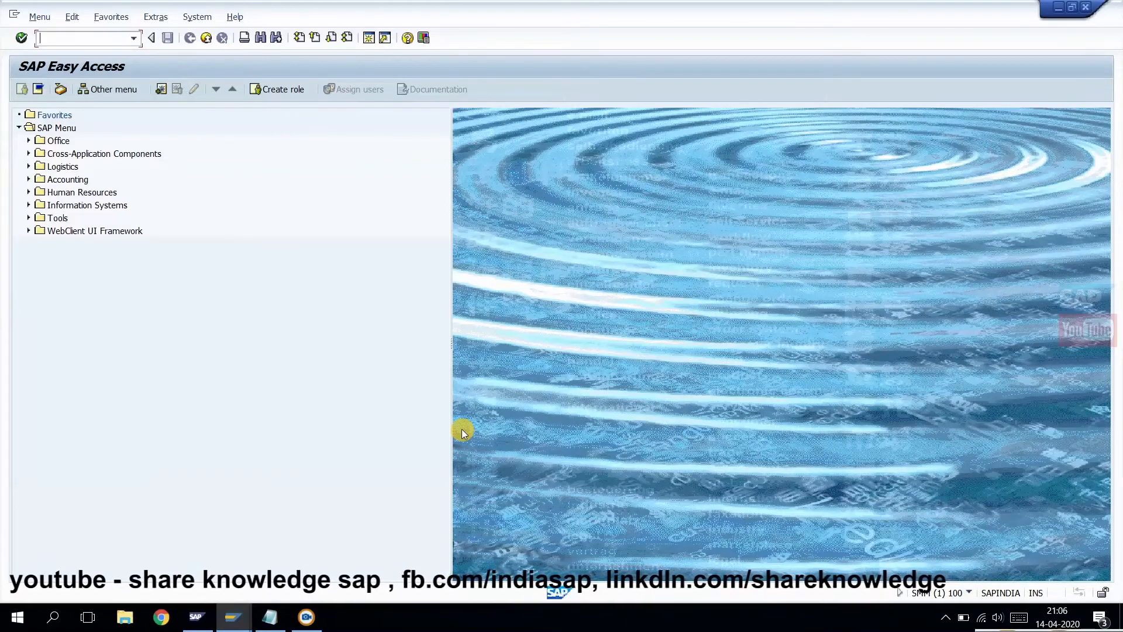
Run the unfiltered Users by Complex Selection Criteria report from SUIM, then return to SAP Easy Access.
type("suim")
key("Return")
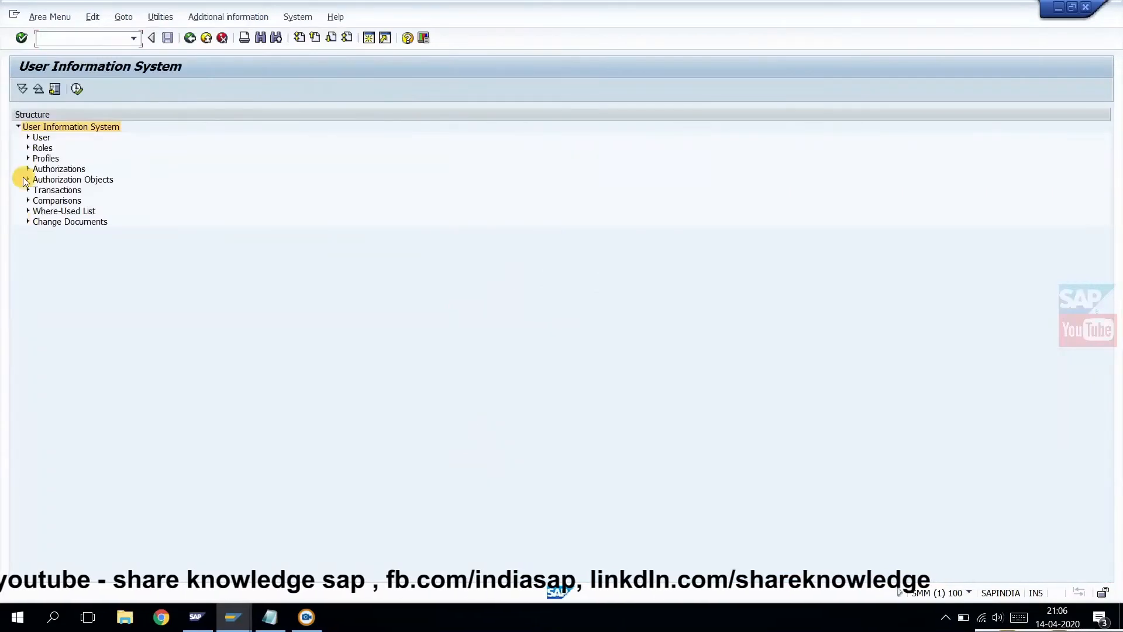
left_click(28, 138)
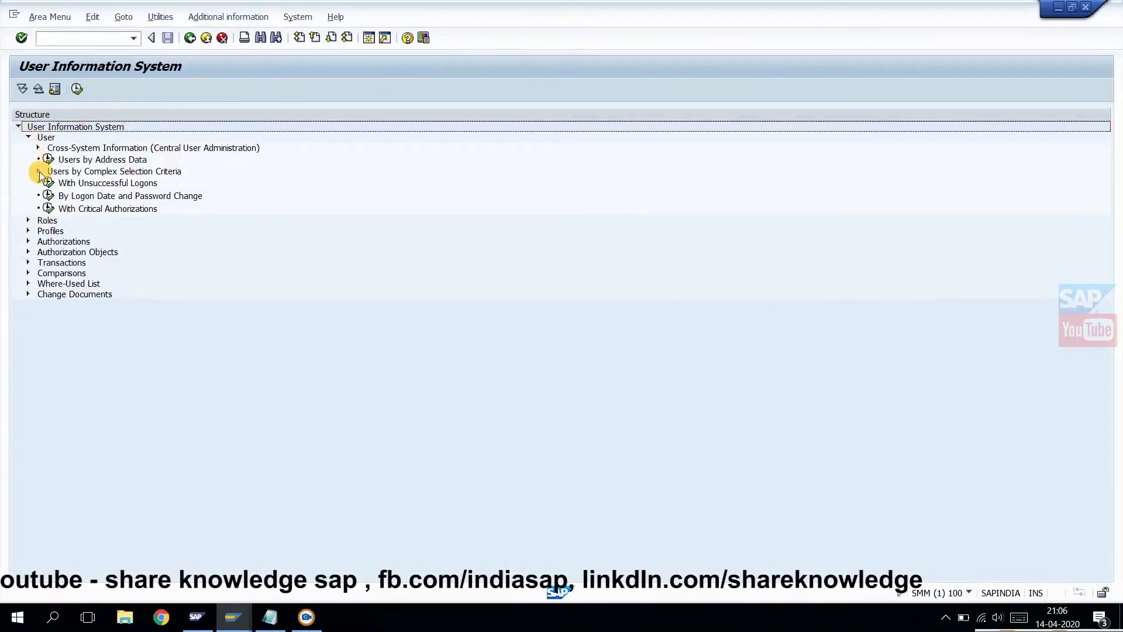
left_click(39, 171)
double_click(59, 183)
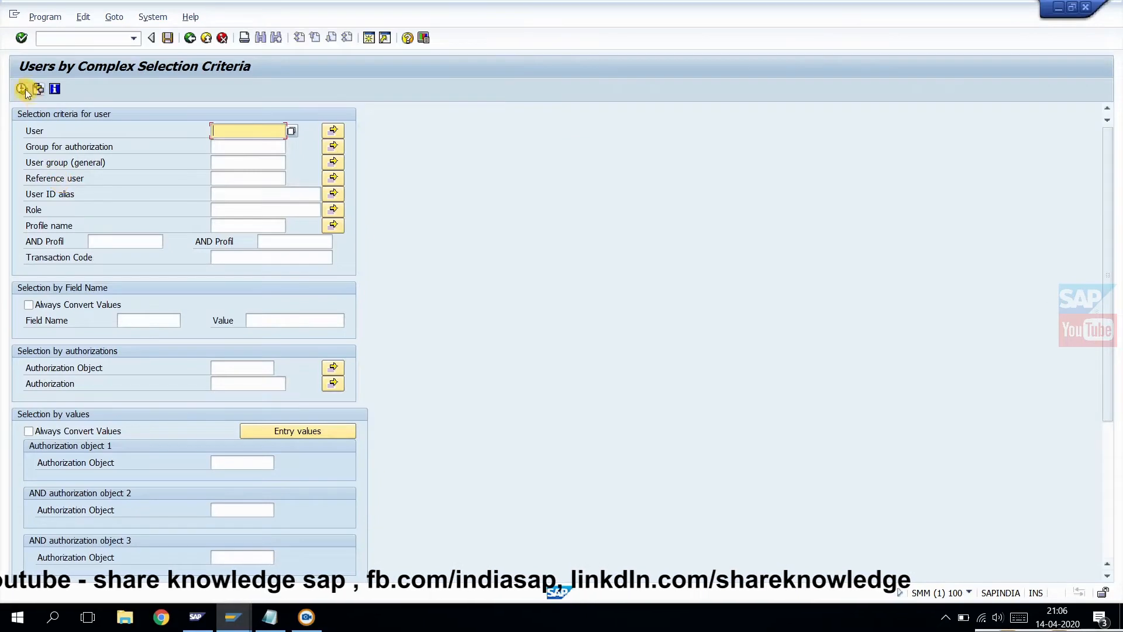
left_click(22, 91)
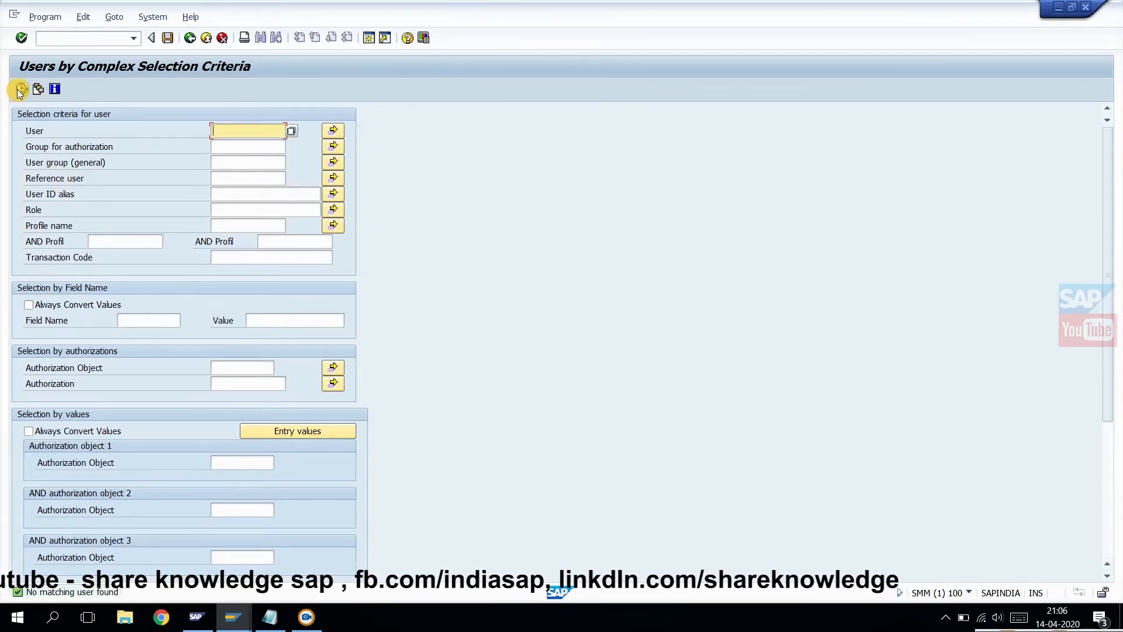
left_click(206, 38)
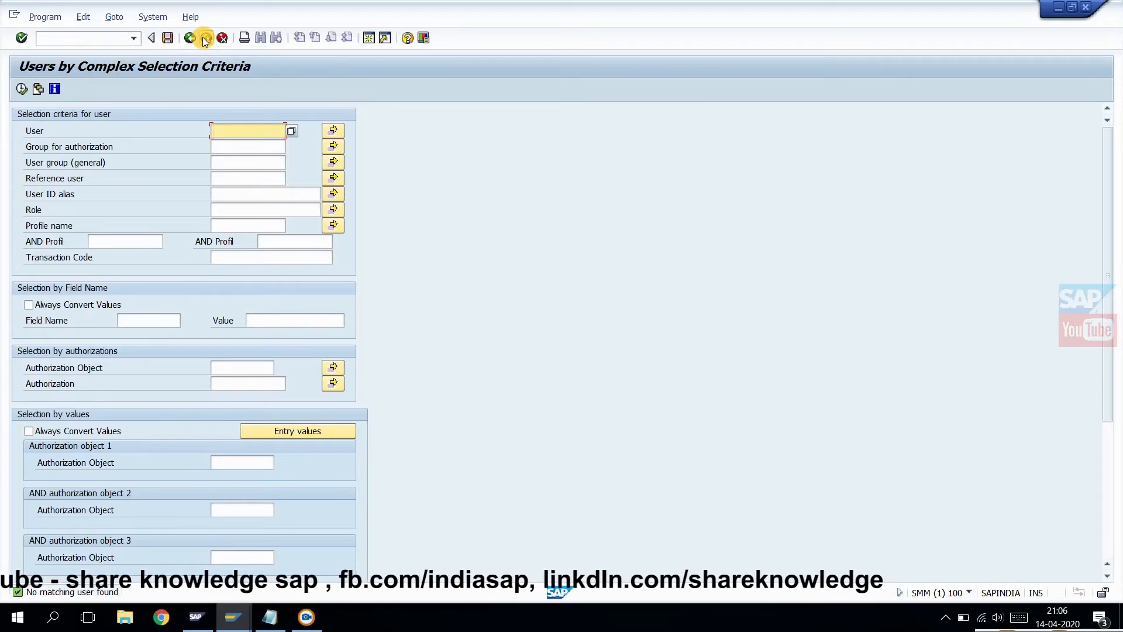
left_click(206, 39)
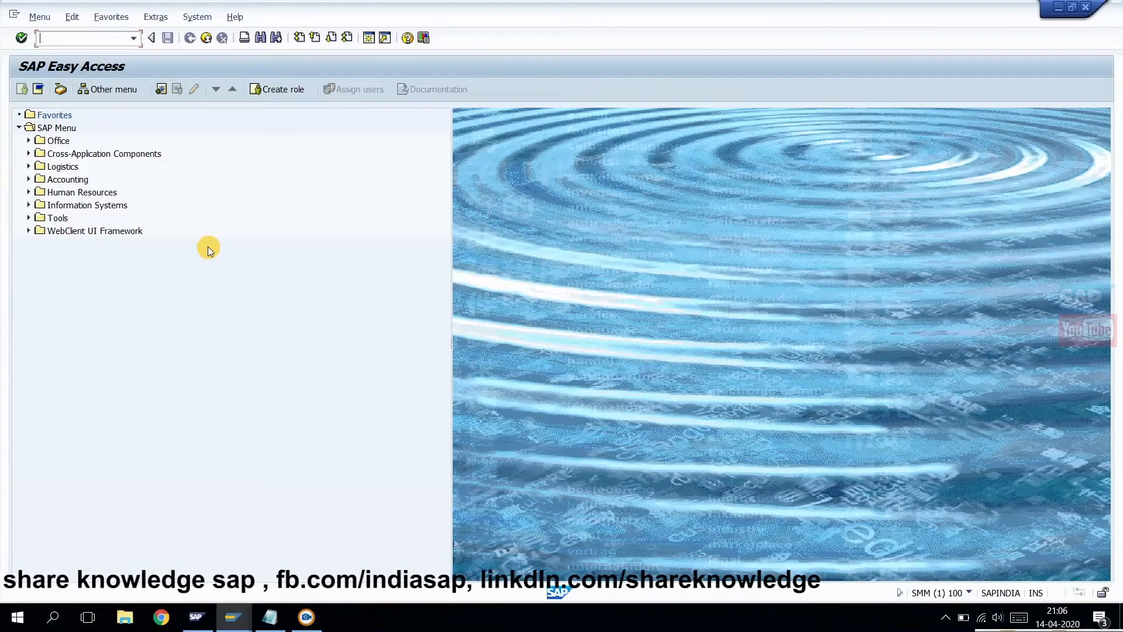
Open the client copy with transaction SCCL and select the profile SAP_ALL.
type("sccl")
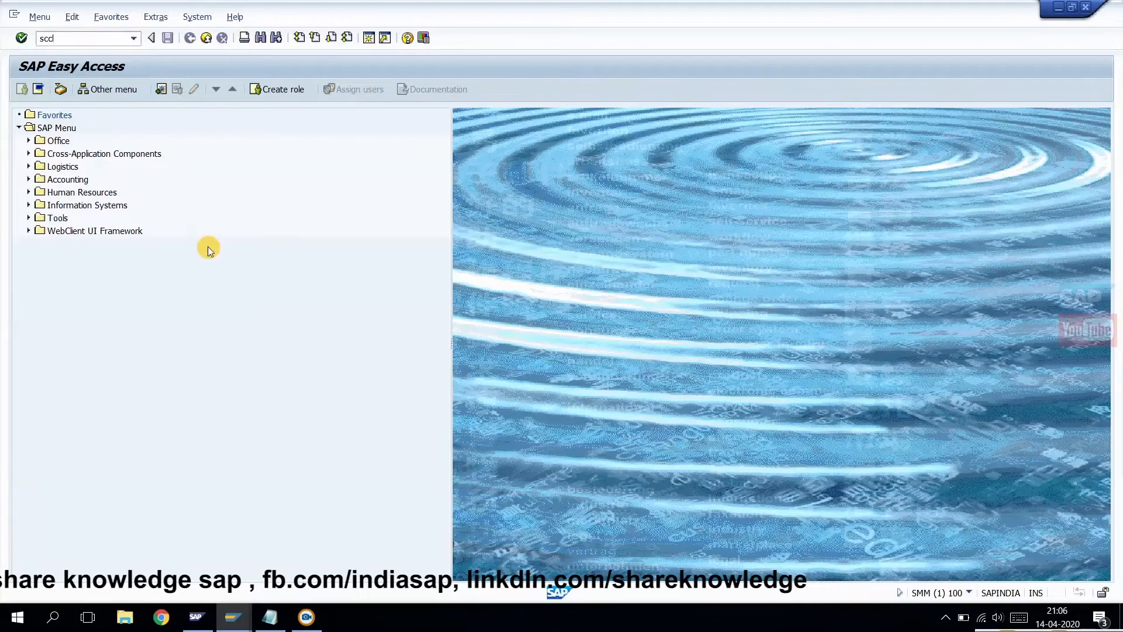
key("Return")
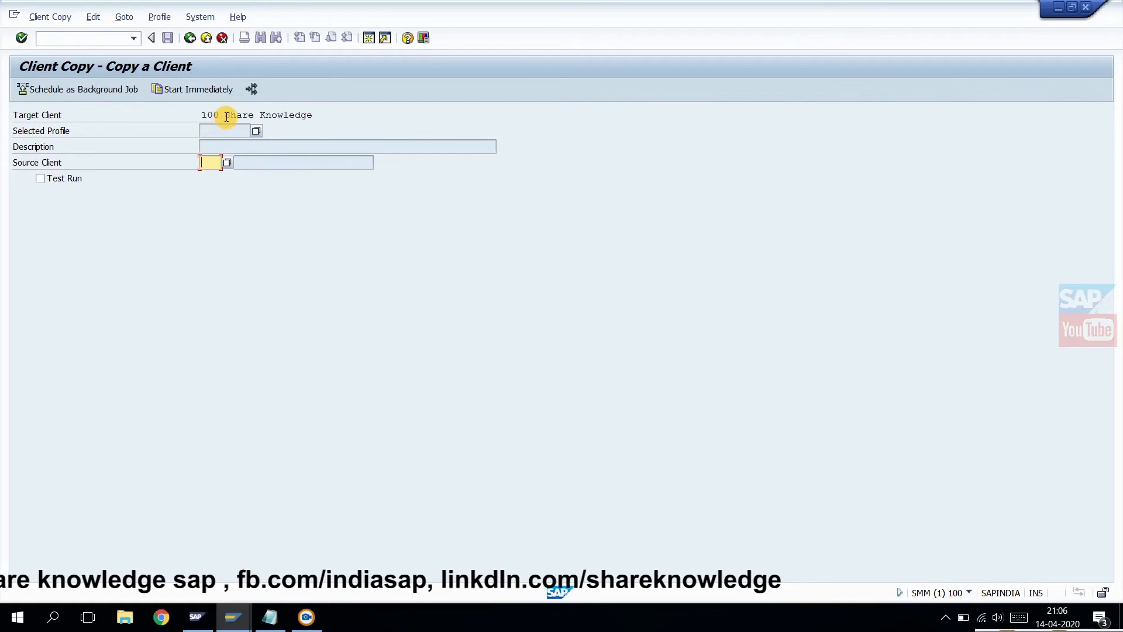
left_click(257, 131)
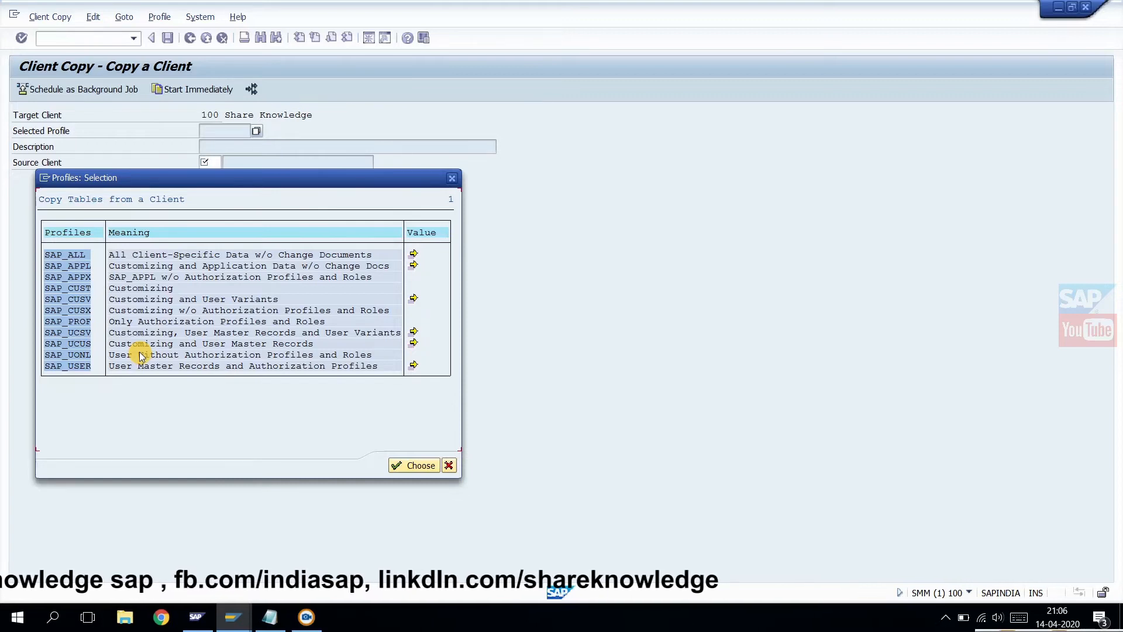
left_click(114, 256)
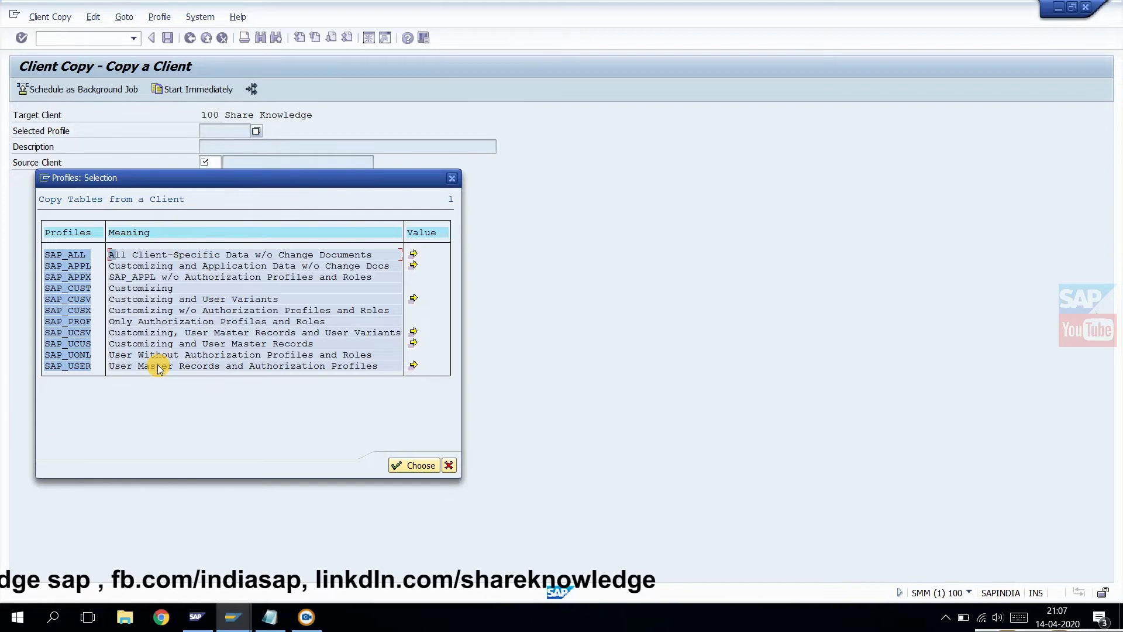
double_click(127, 259)
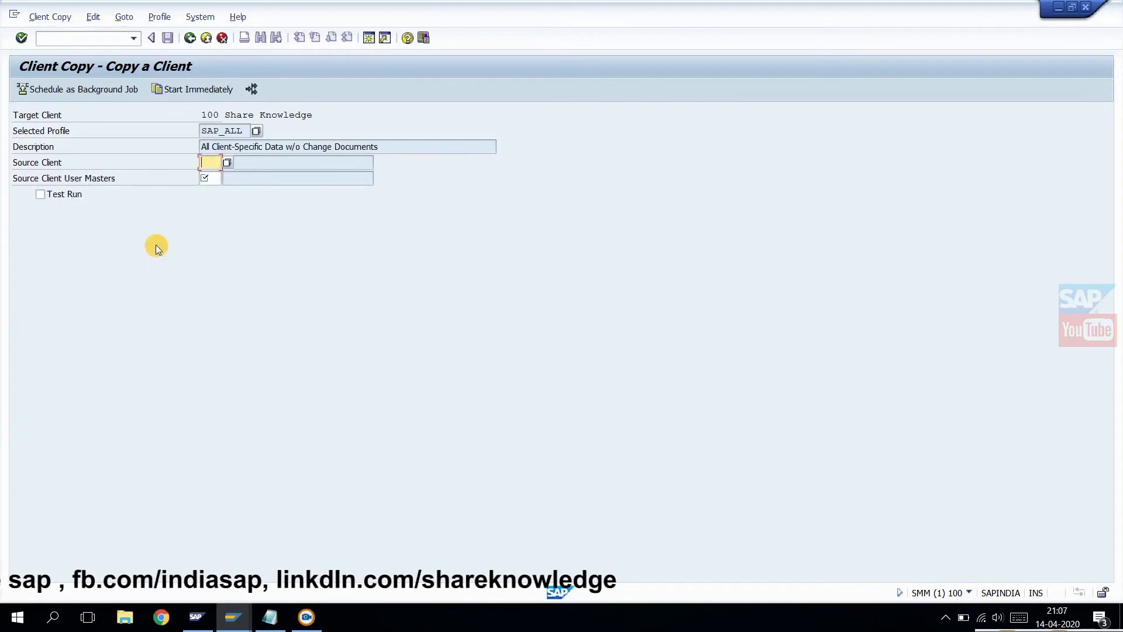
Set the source client to 000 and the source client for user masters to 001.
left_click(226, 163)
left_click(90, 256)
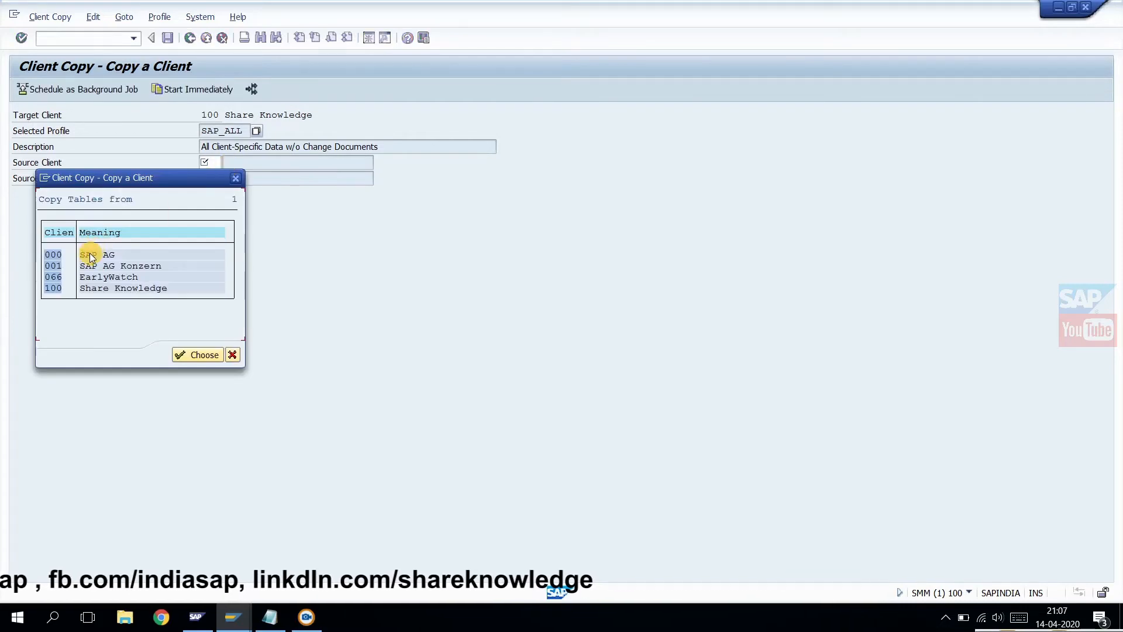
double_click(91, 256)
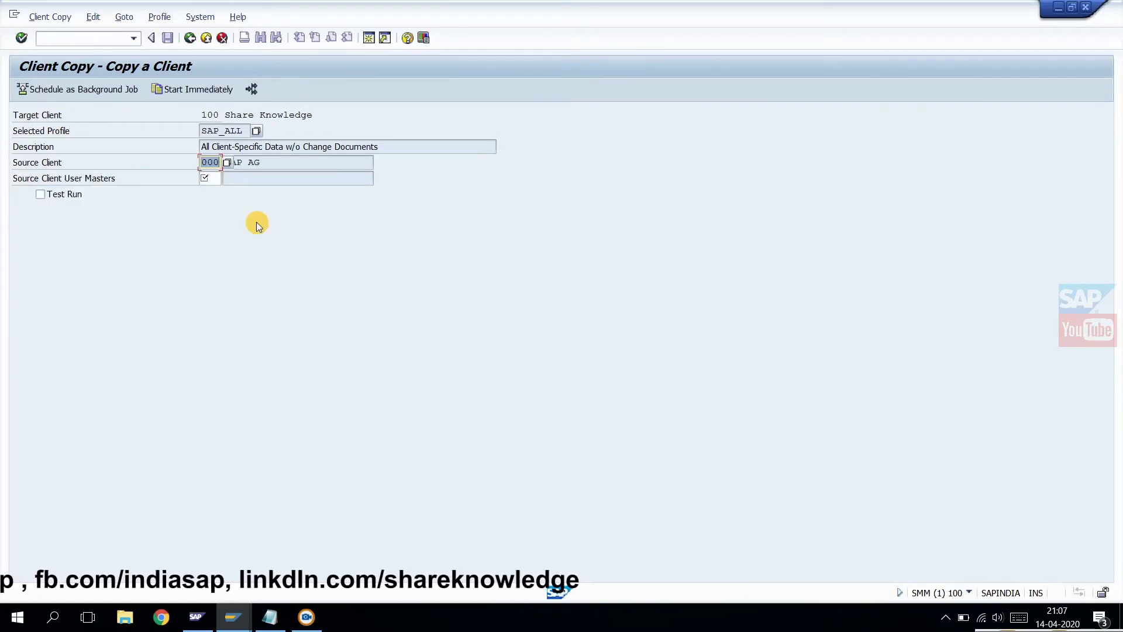
left_click(207, 179)
left_click(228, 179)
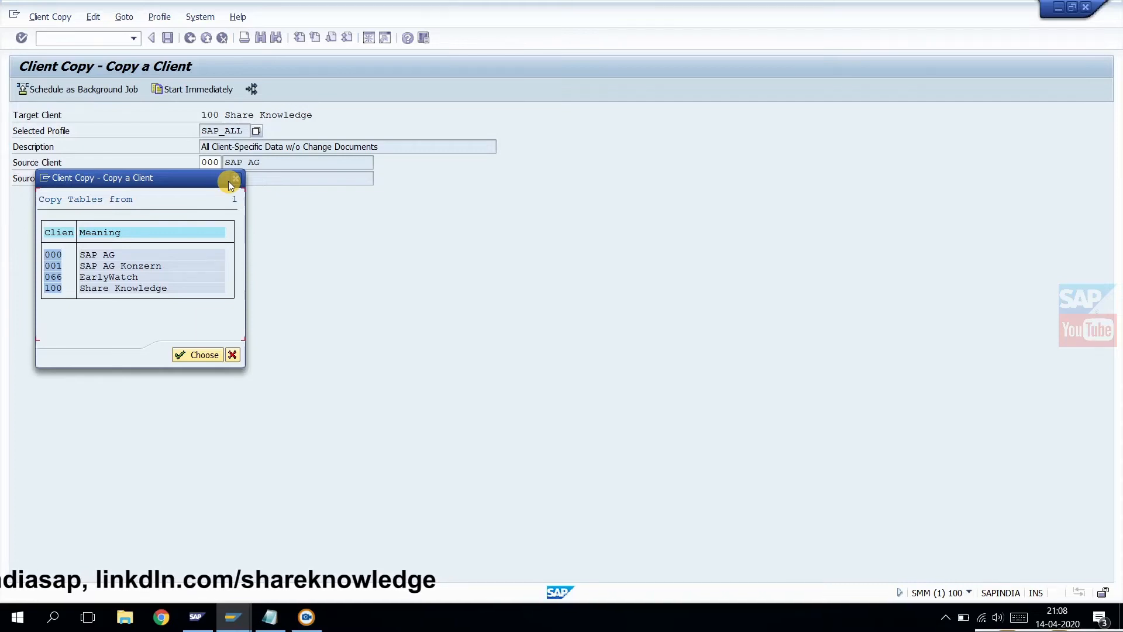
double_click(110, 266)
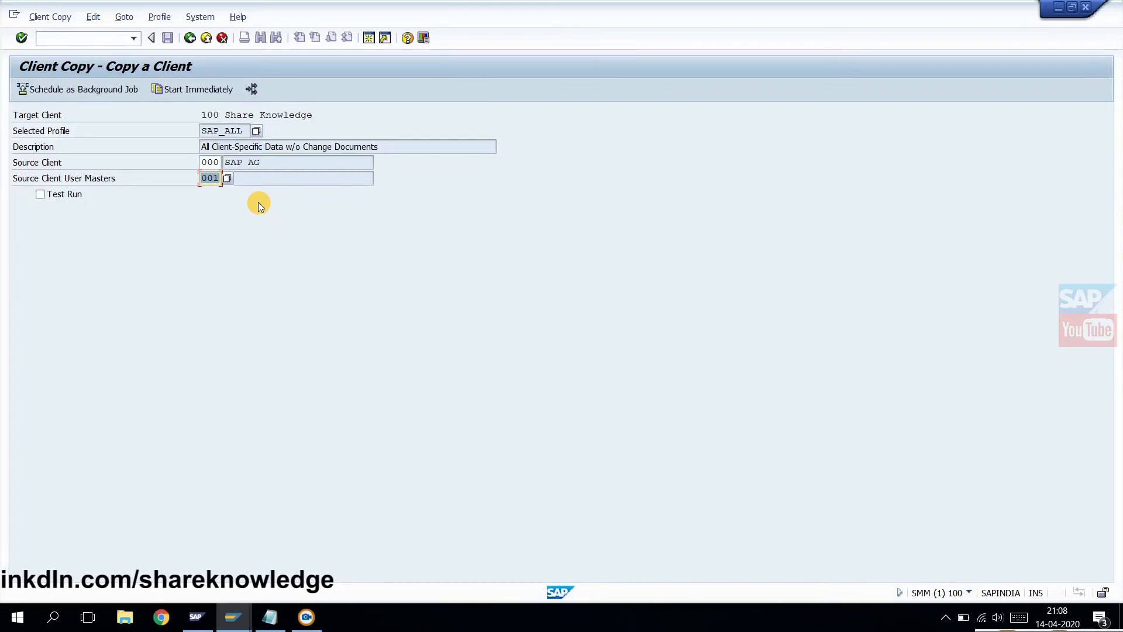
Start the client copy immediately as a test run.
left_click(40, 194)
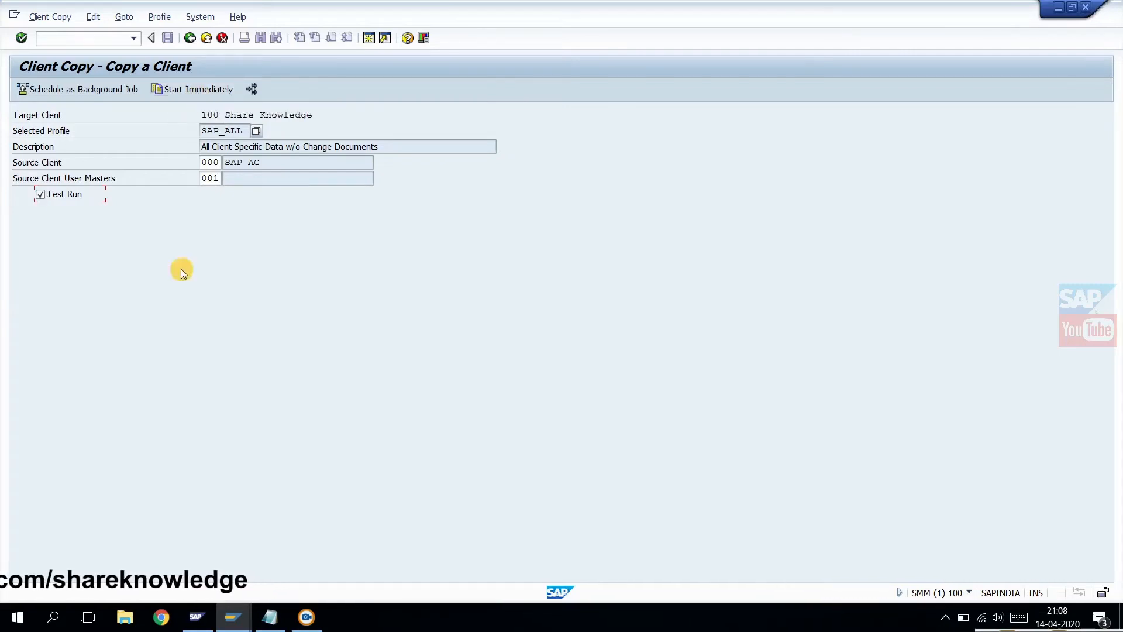
left_click(179, 89)
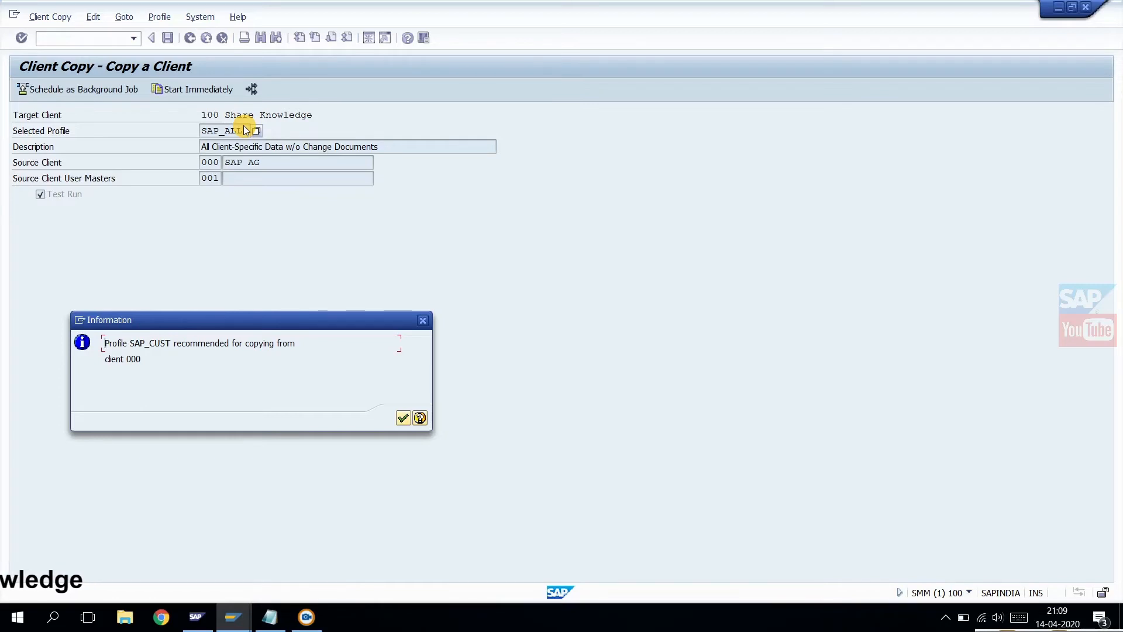
left_click(403, 418)
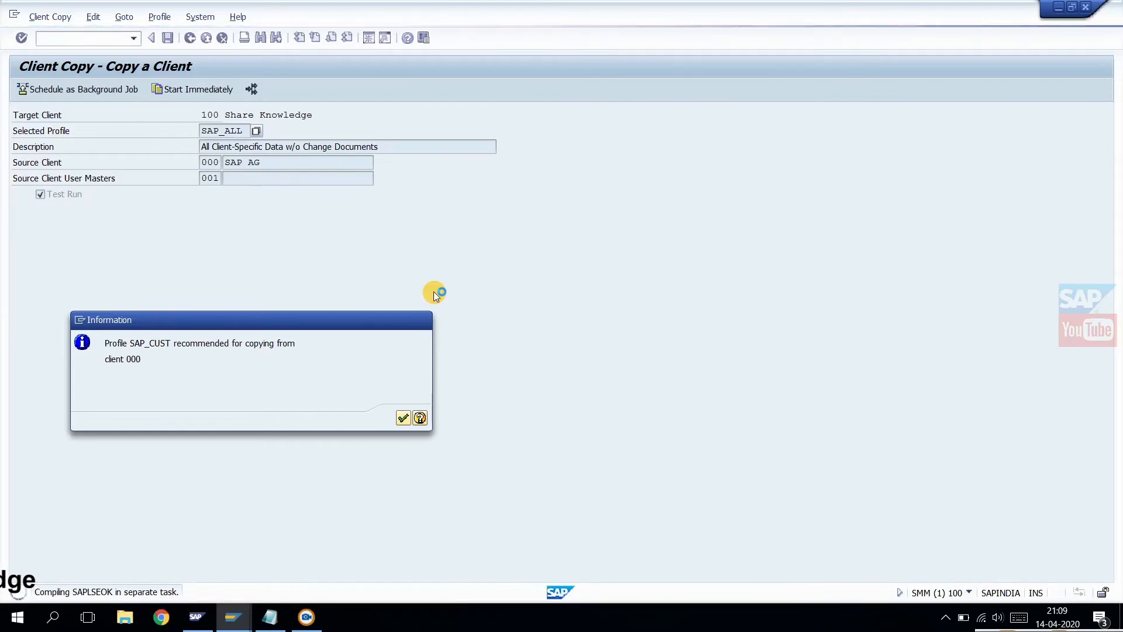
Create a second session and open profile parameter maintenance in it with transaction RZ11.
left_click(80, 320)
left_click(110, 372)
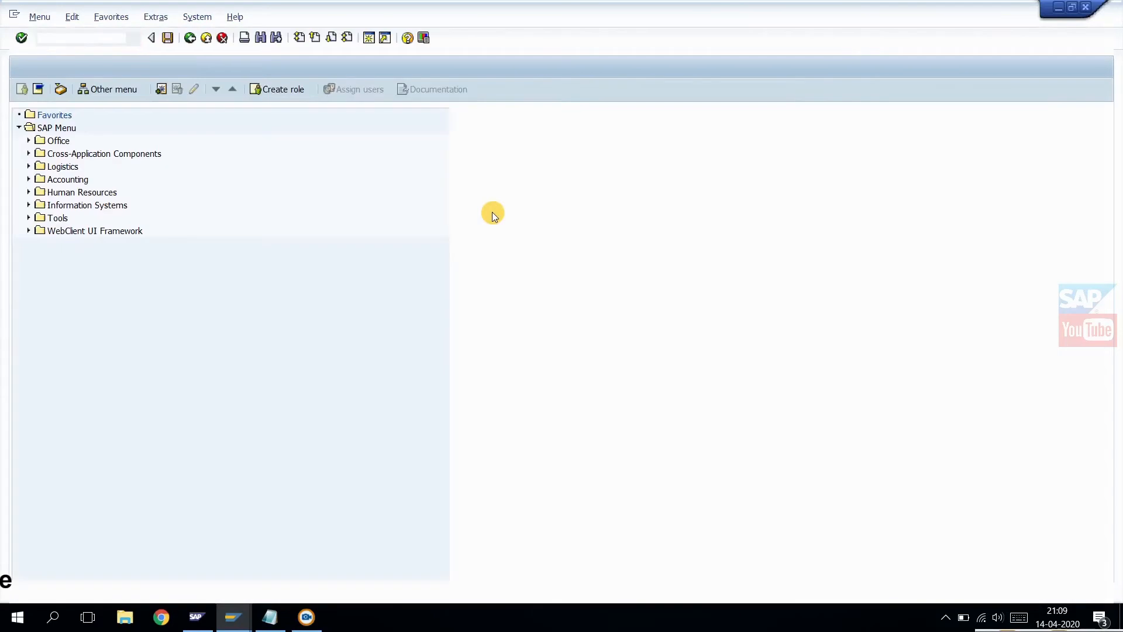
type("rz11")
key("Return")
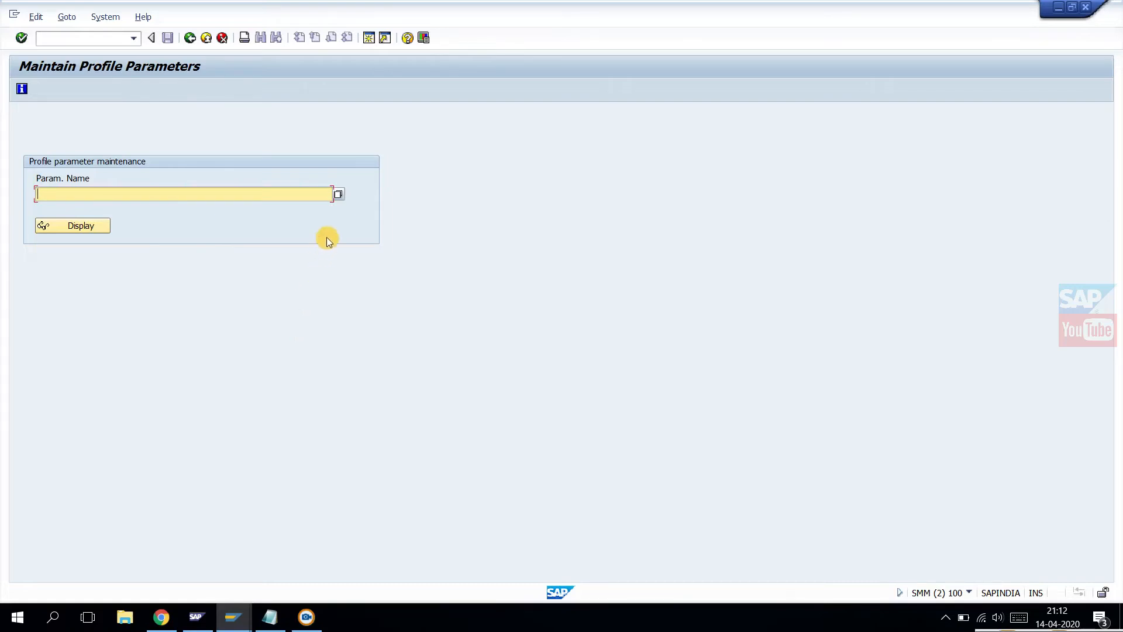
Search the parameter names for *wprun* with the maximum number of hits cleared, and display the attributes of rdisp/max_wprun_time.
left_click(338, 196)
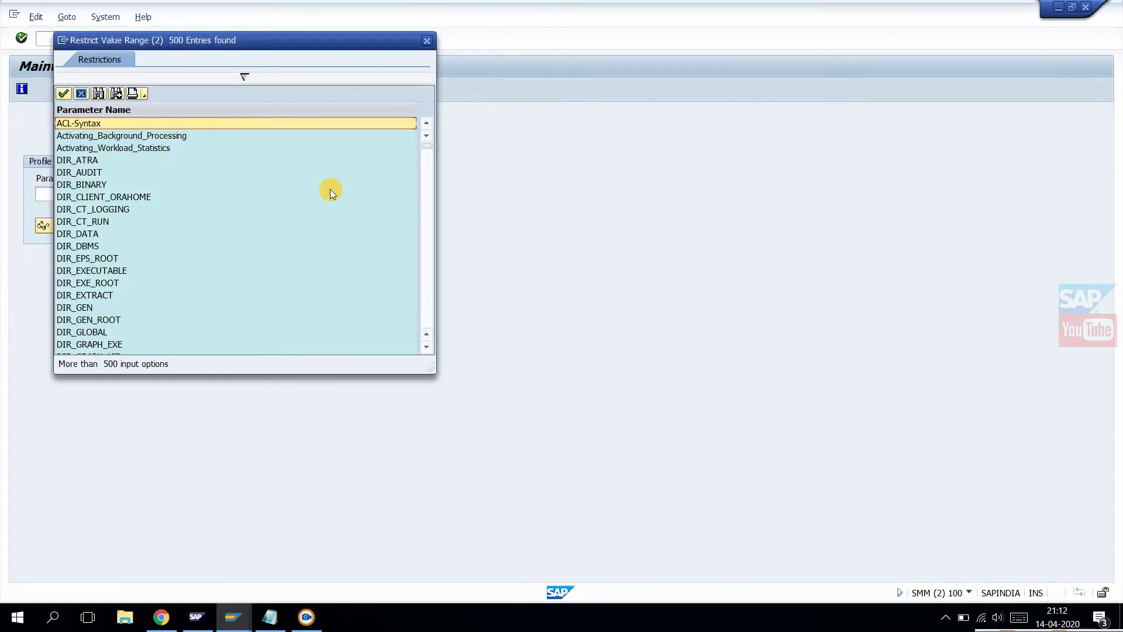
left_click(220, 77)
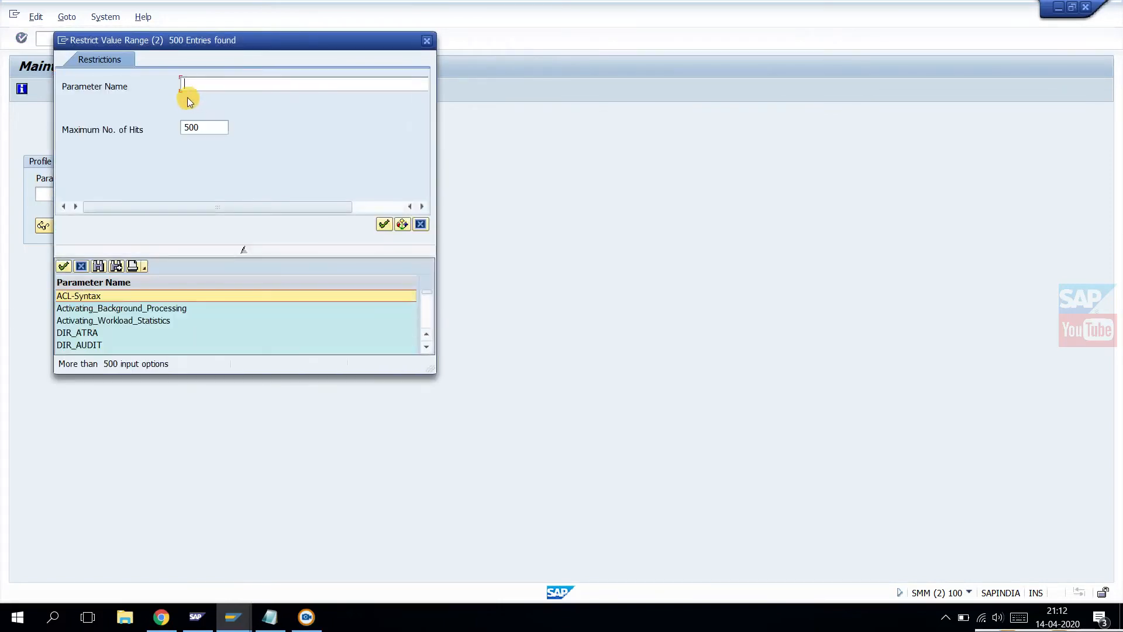
type("*wprun*")
left_click(208, 130)
key("BackSpace")
key("BackSpace")
key("BackSpace")
left_click(384, 224)
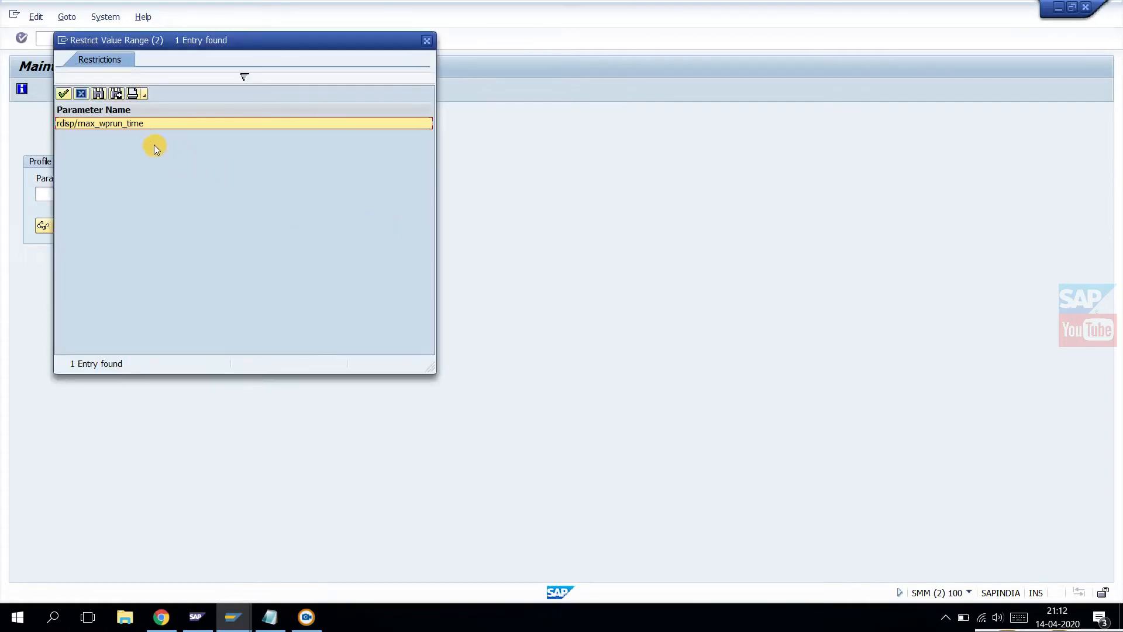
double_click(125, 123)
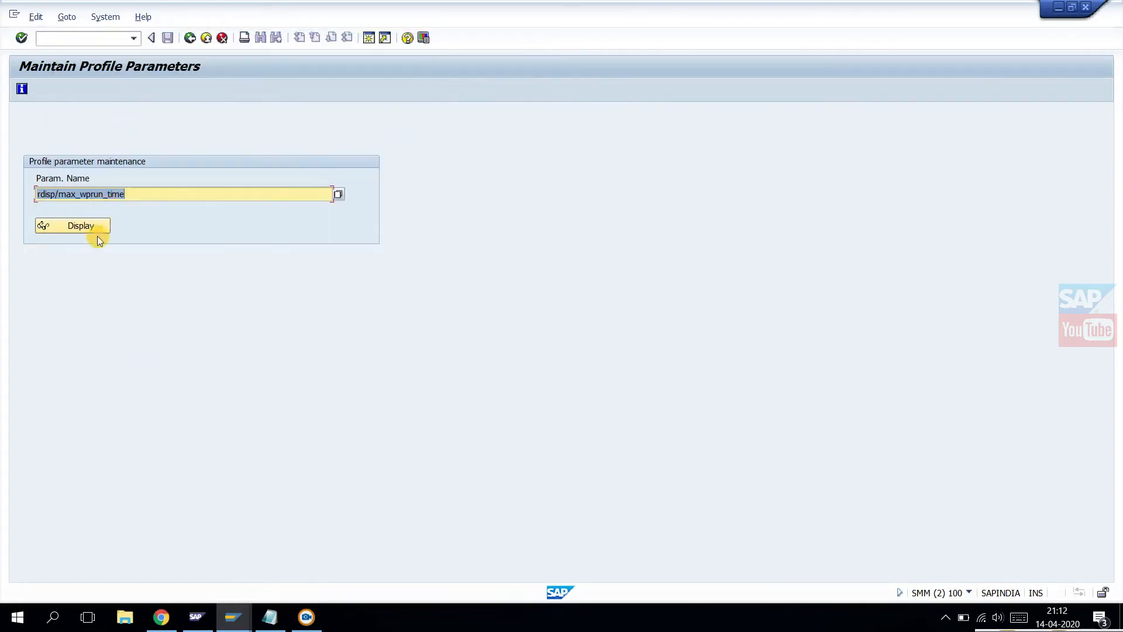
key("Return")
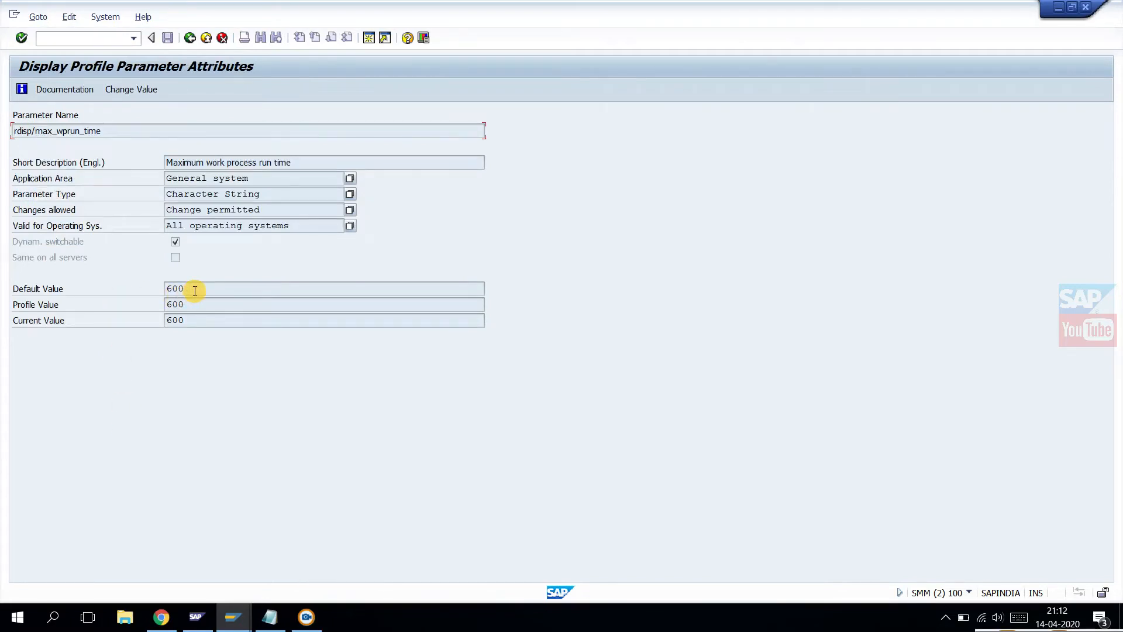
Change the value of rdisp/max_wprun_time to 0, accept the warning, and leave the profile parameter maintenance.
left_click(123, 88)
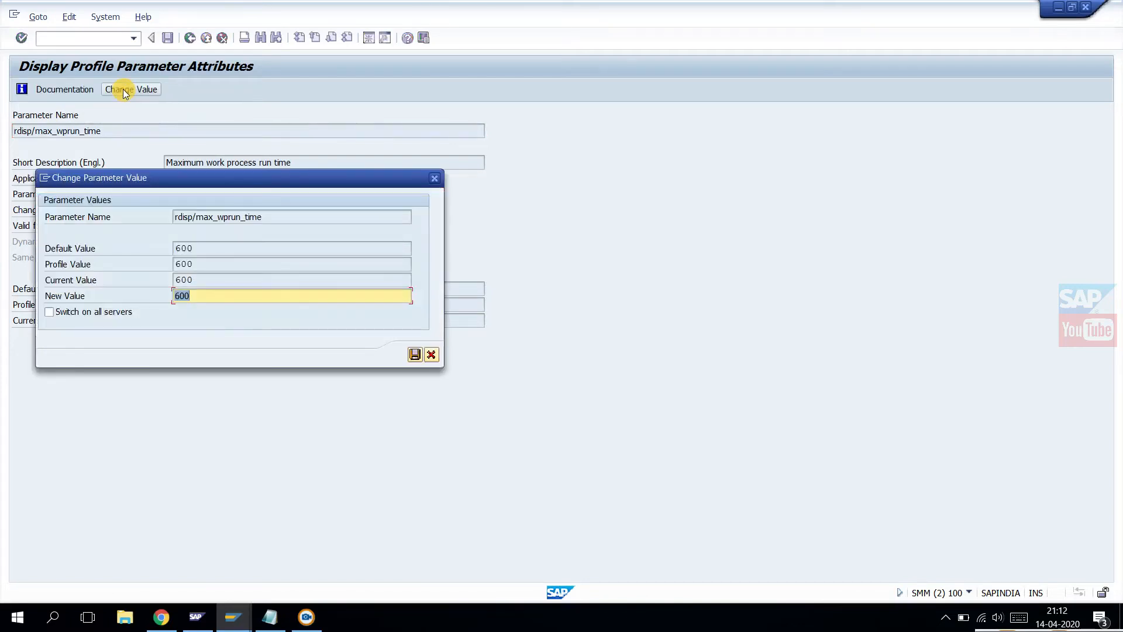
type("0")
left_click(416, 355)
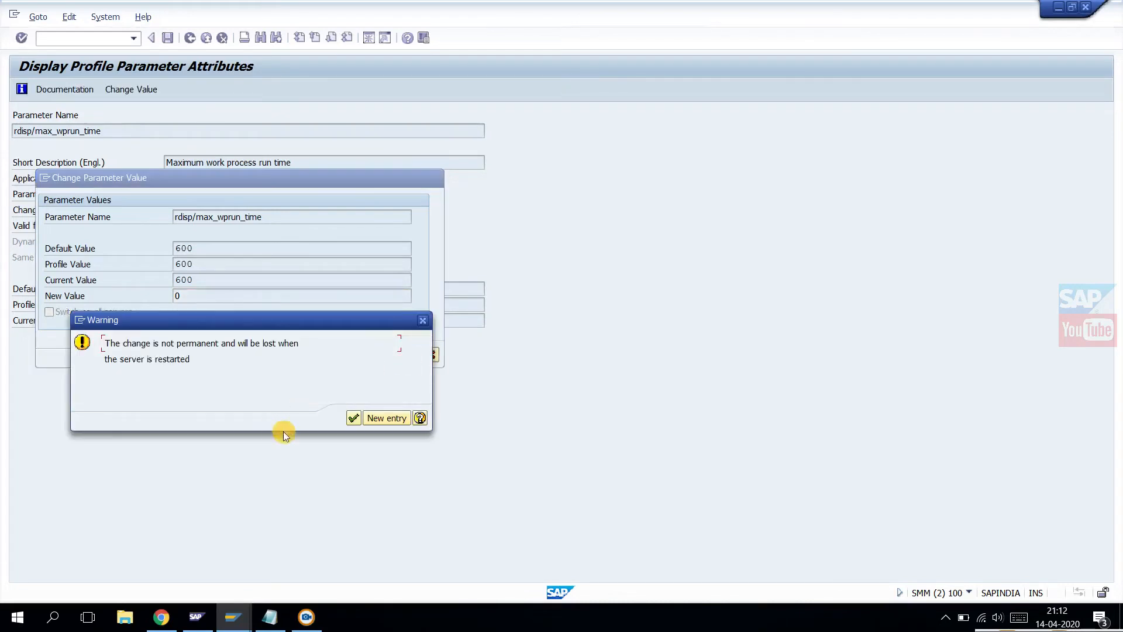
left_click(353, 418)
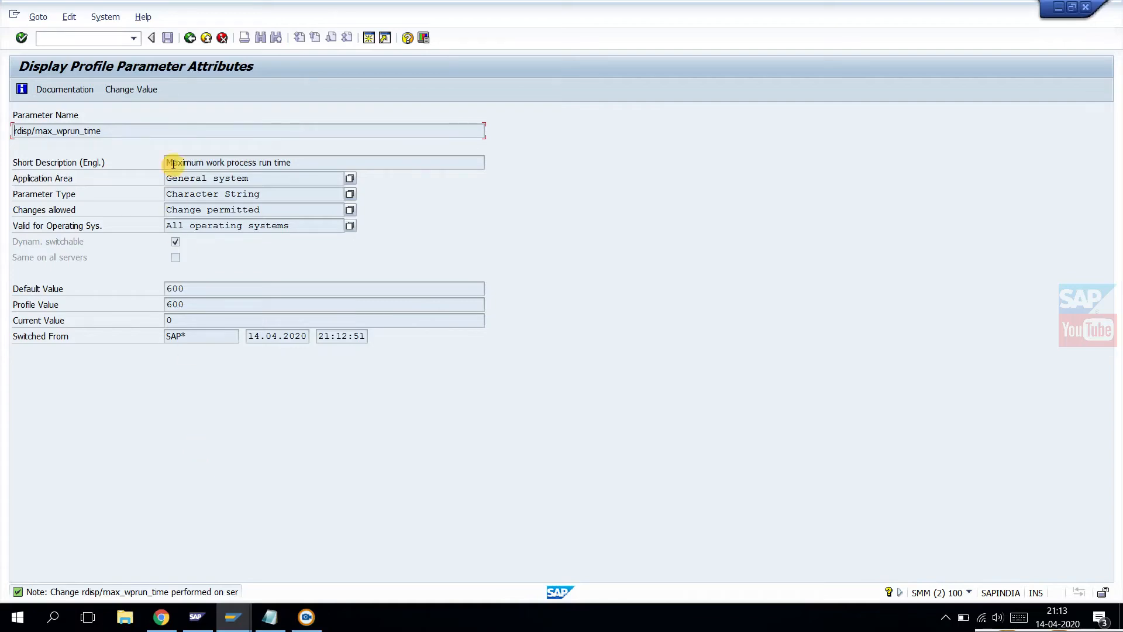
left_click(208, 38)
left_click(212, 38)
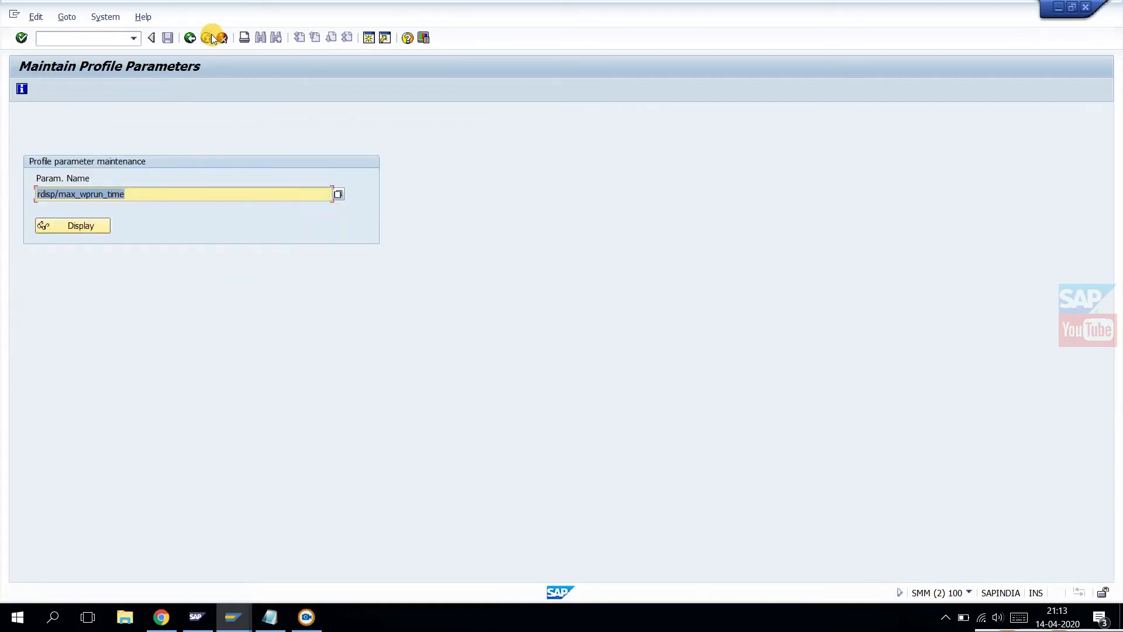
left_click(212, 38)
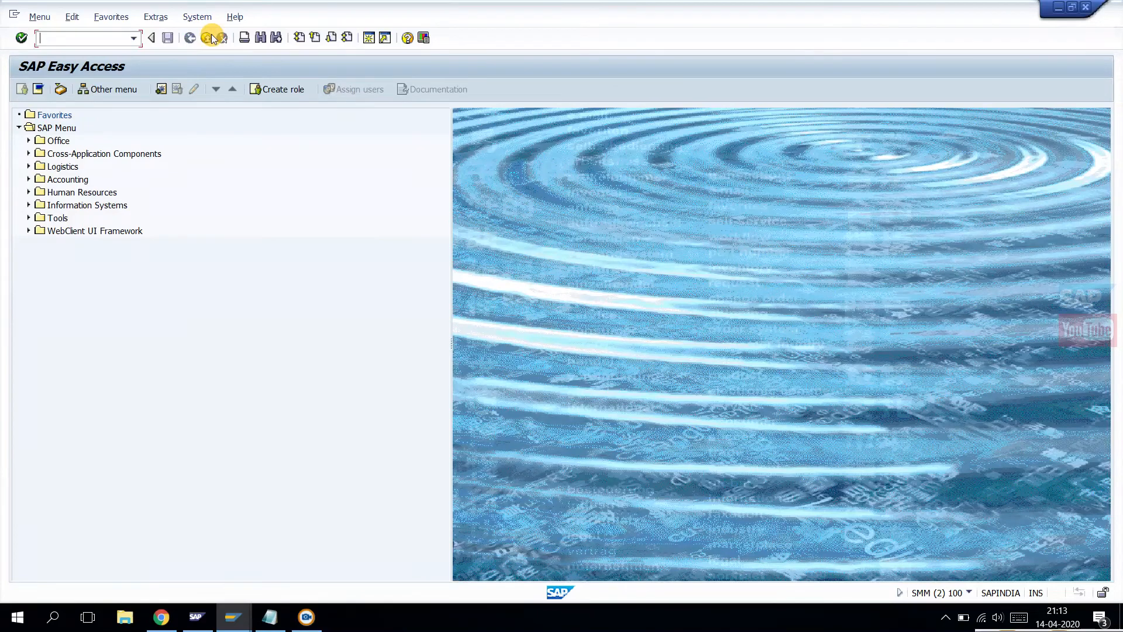
left_click(212, 36)
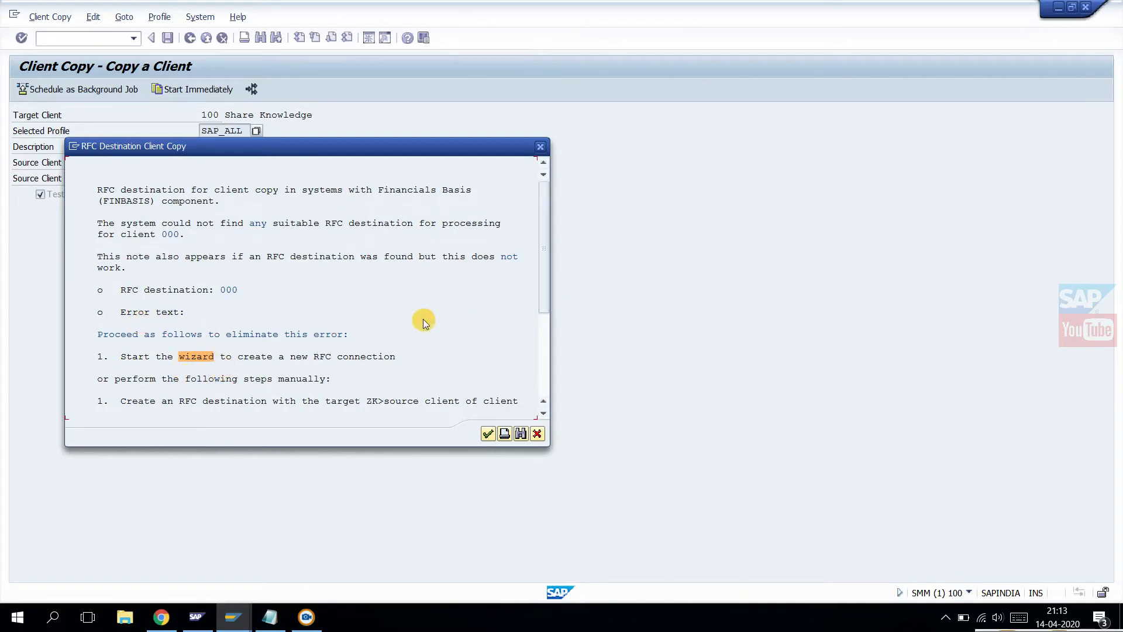
Read through the RFC destination note and start its wizard for creating a new RFC connection.
left_click_drag(545, 277, 553, 388)
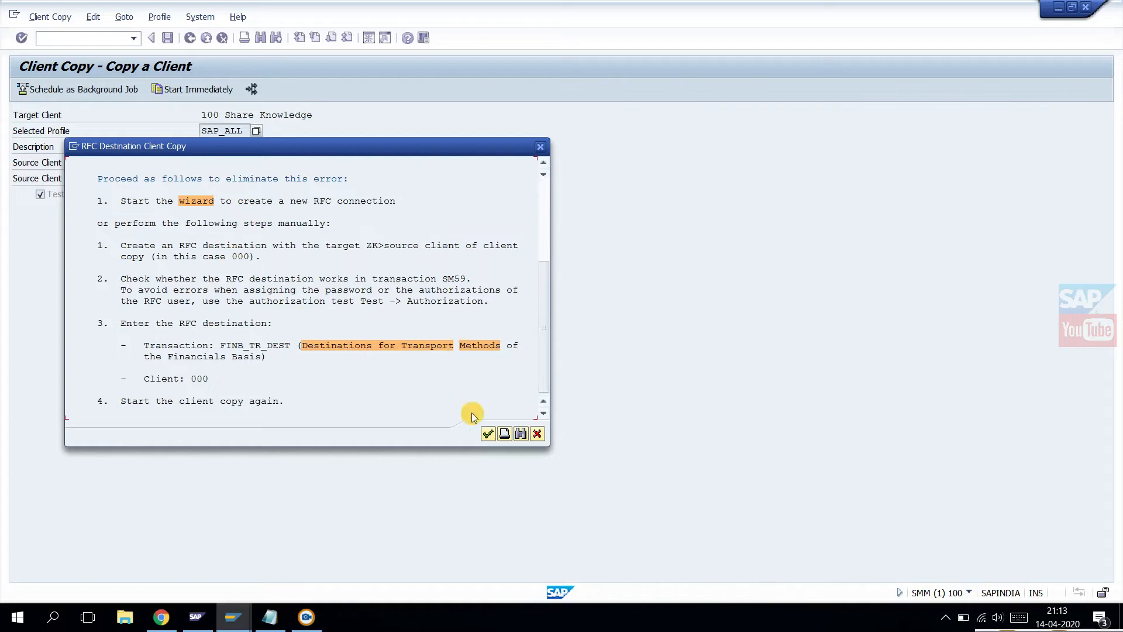
left_click(487, 434)
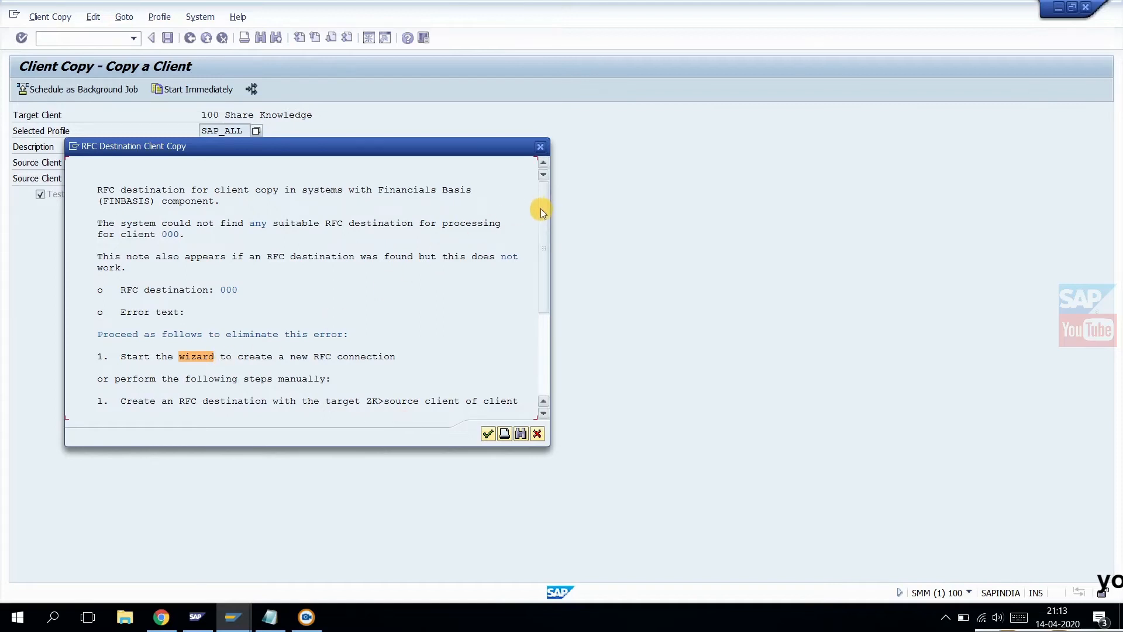
left_click_drag(541, 212, 543, 296)
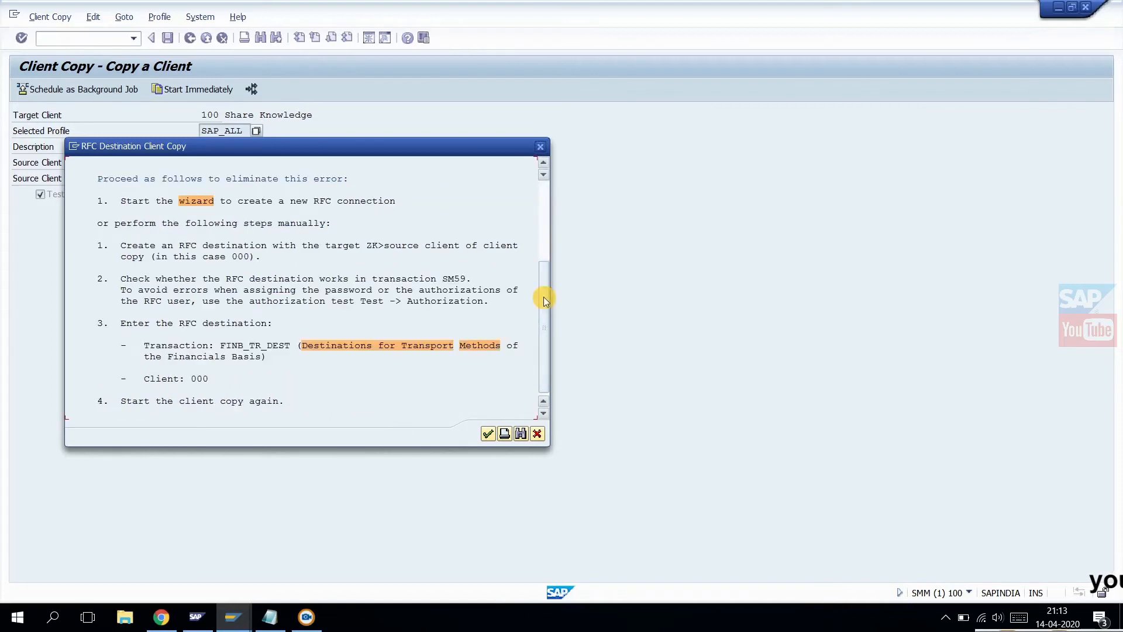
left_click(197, 201)
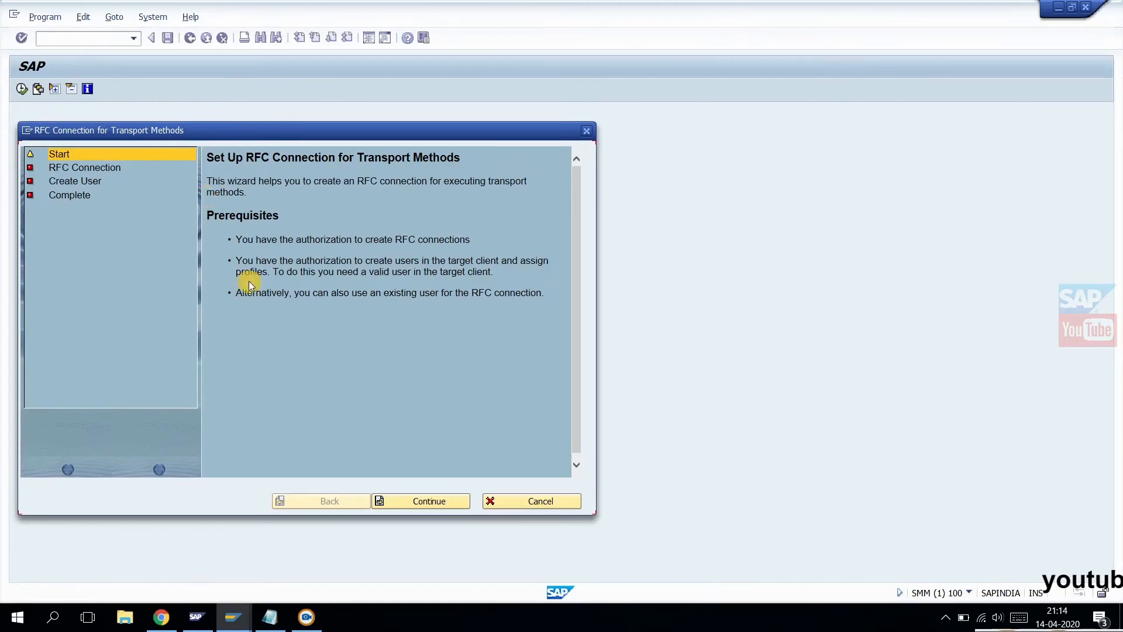
Complete the wizard with the proposed destination FINBTR@SMMCLNT000 and the proposed new user FINBTR@SMM.
left_click(433, 503)
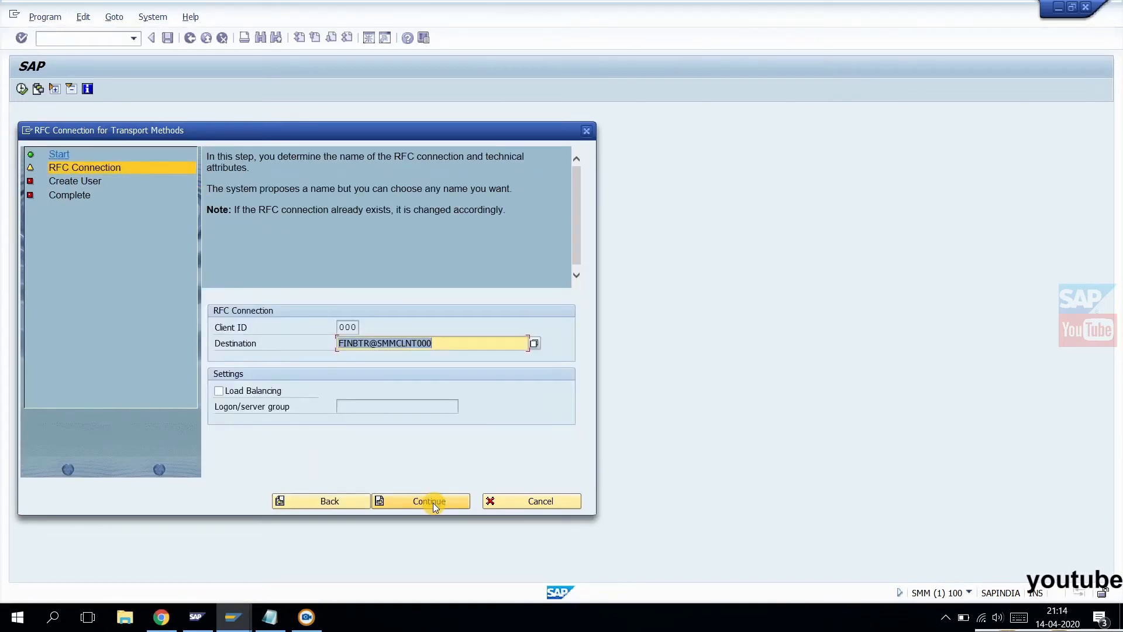
left_click(432, 503)
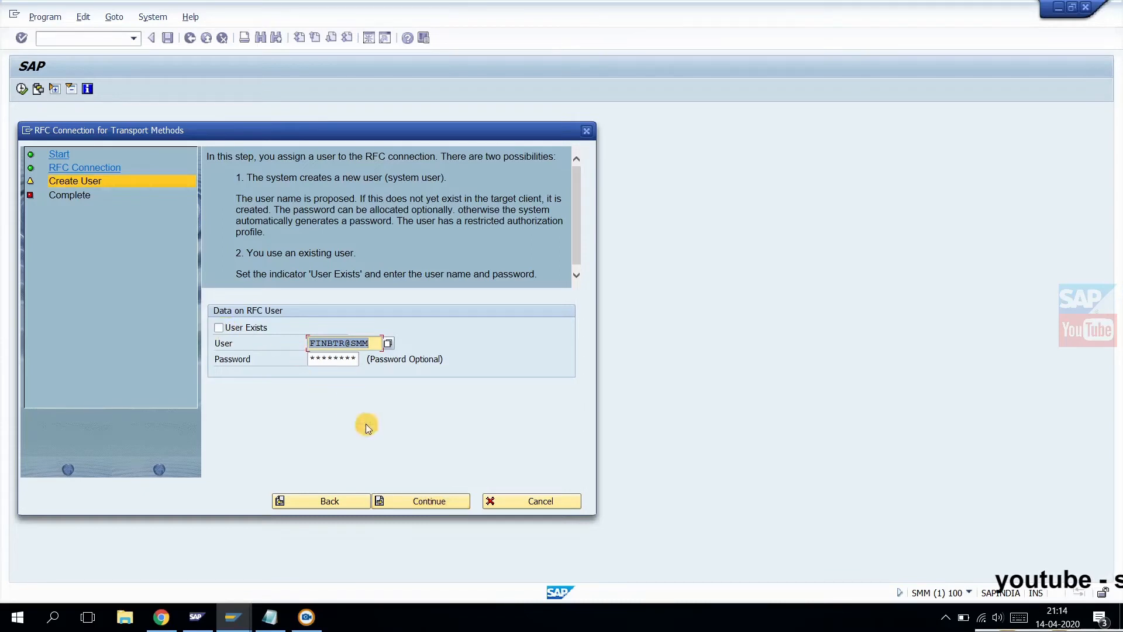
left_click(429, 504)
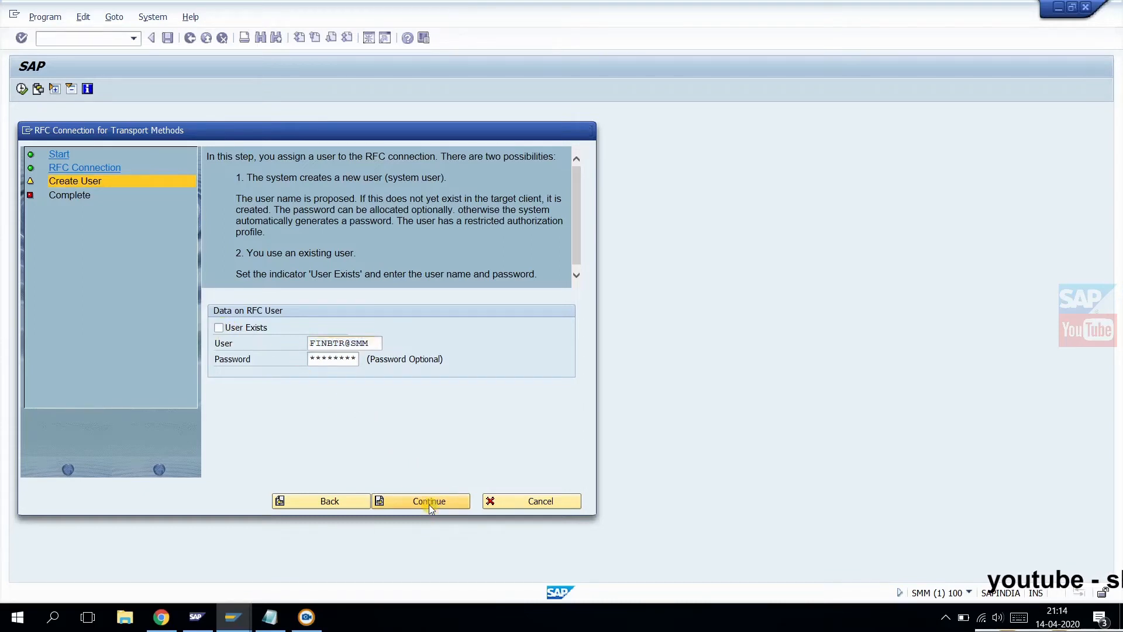
left_click(430, 504)
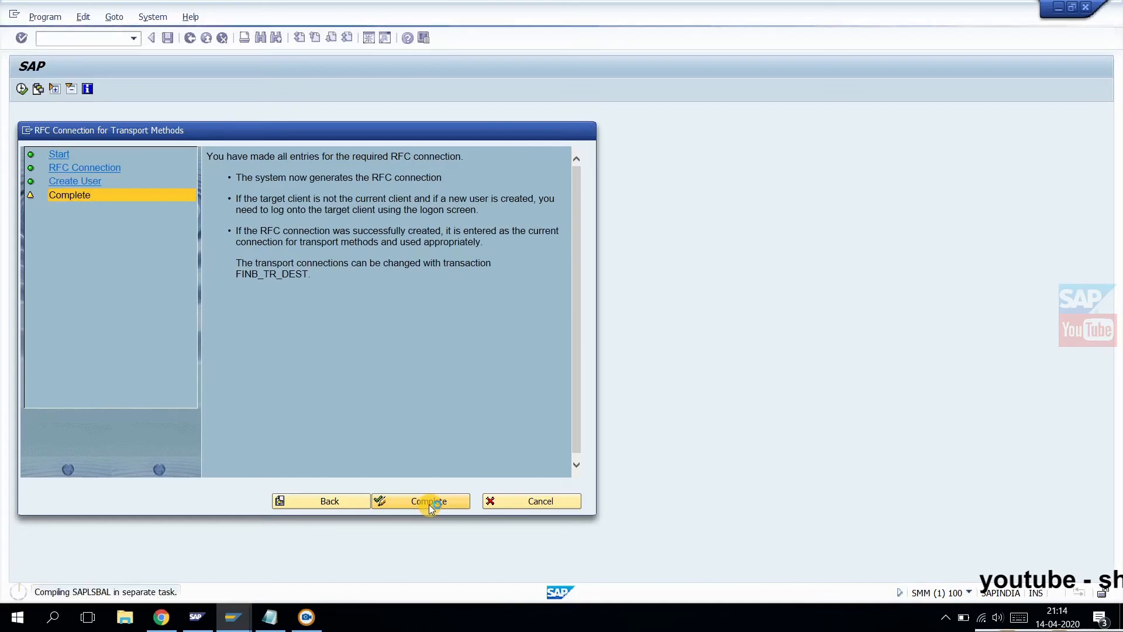
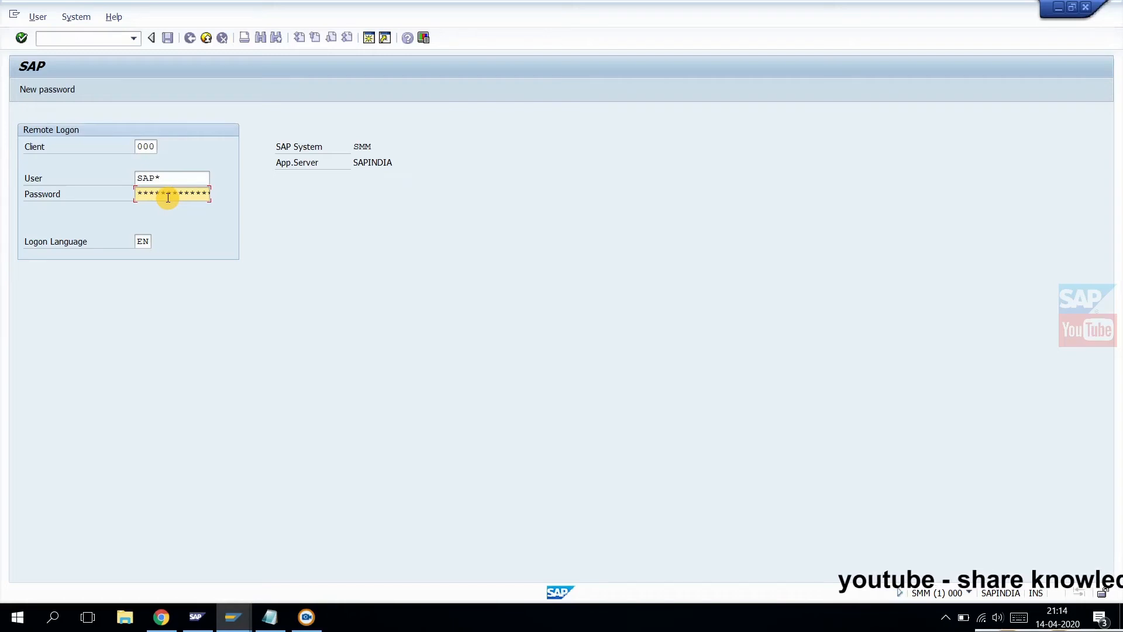
Log on remotely to client 000 as SAP* with the account password, and close the wizard's log and the RFC note.
key("Return")
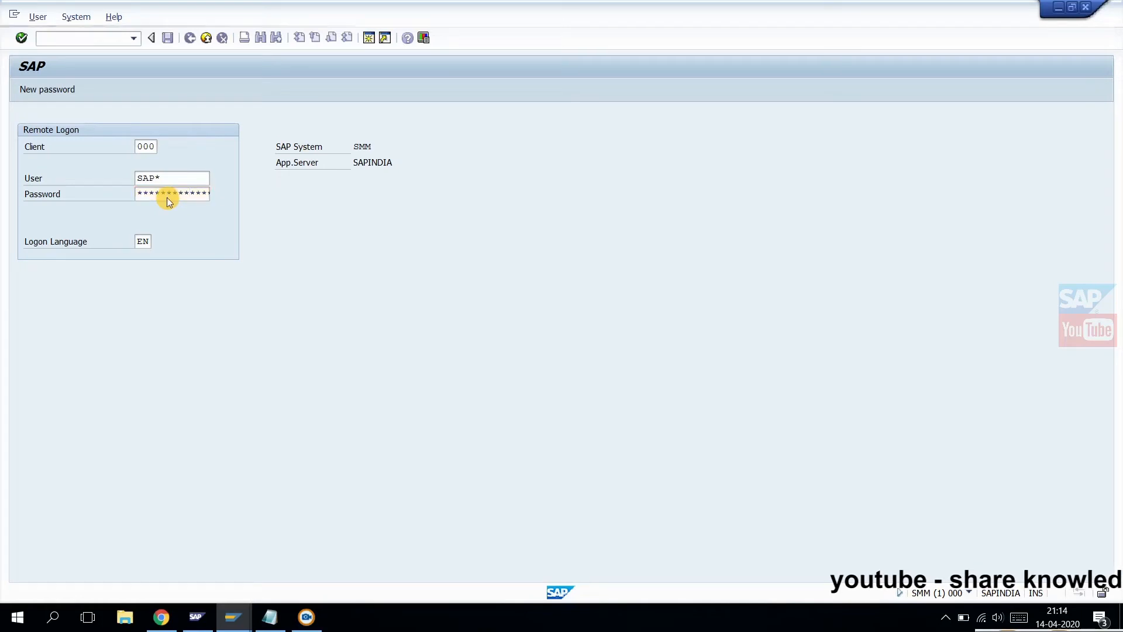
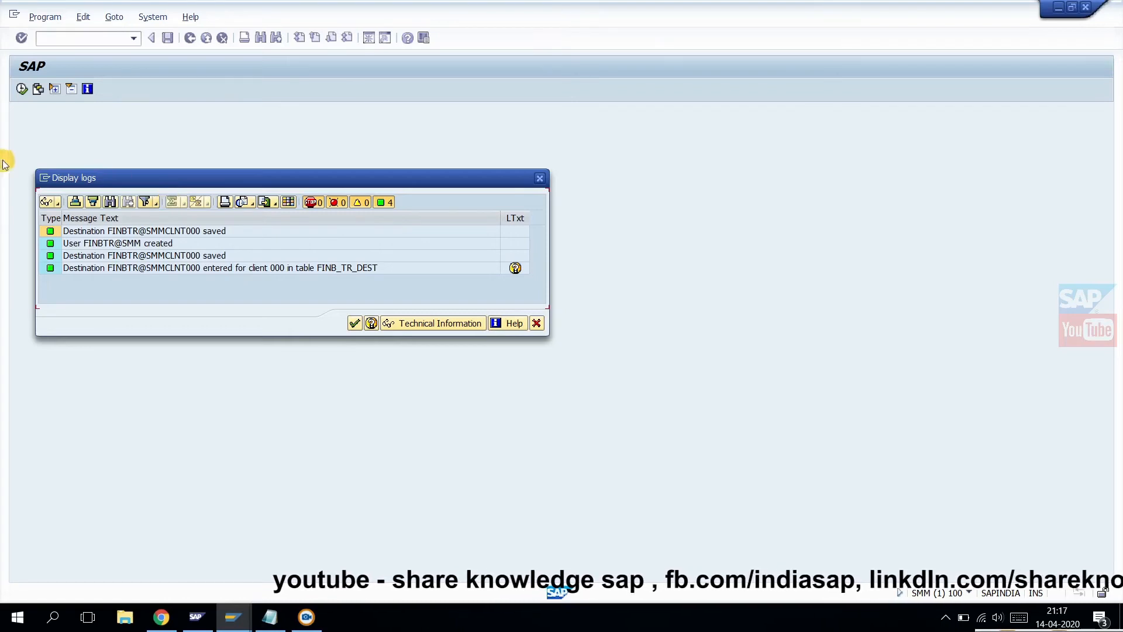
left_click(355, 322)
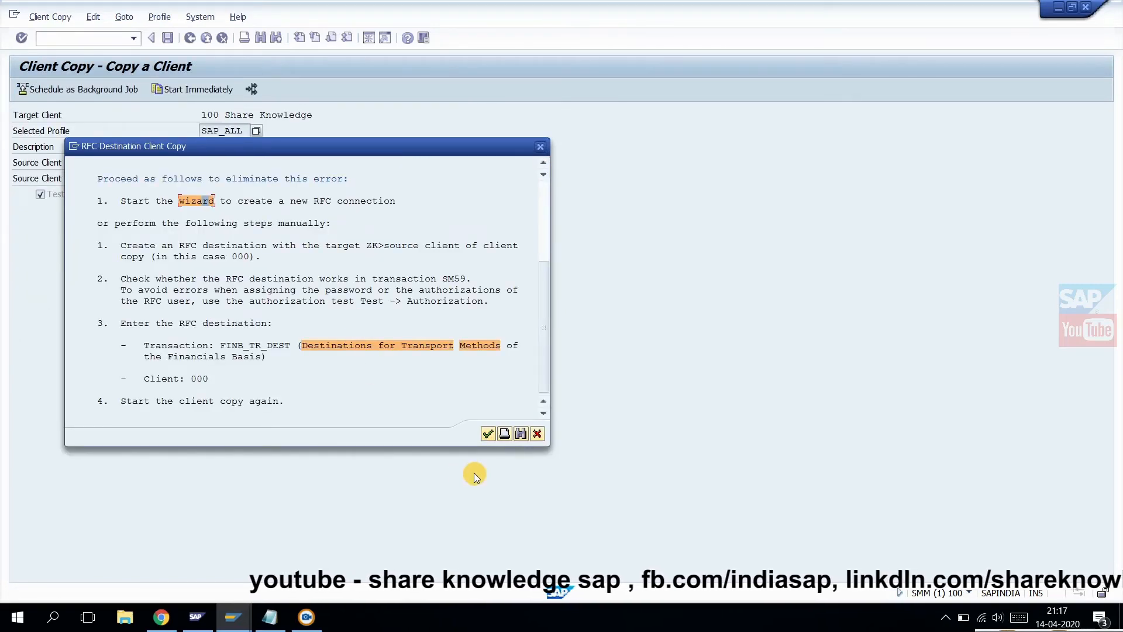
left_click(487, 433)
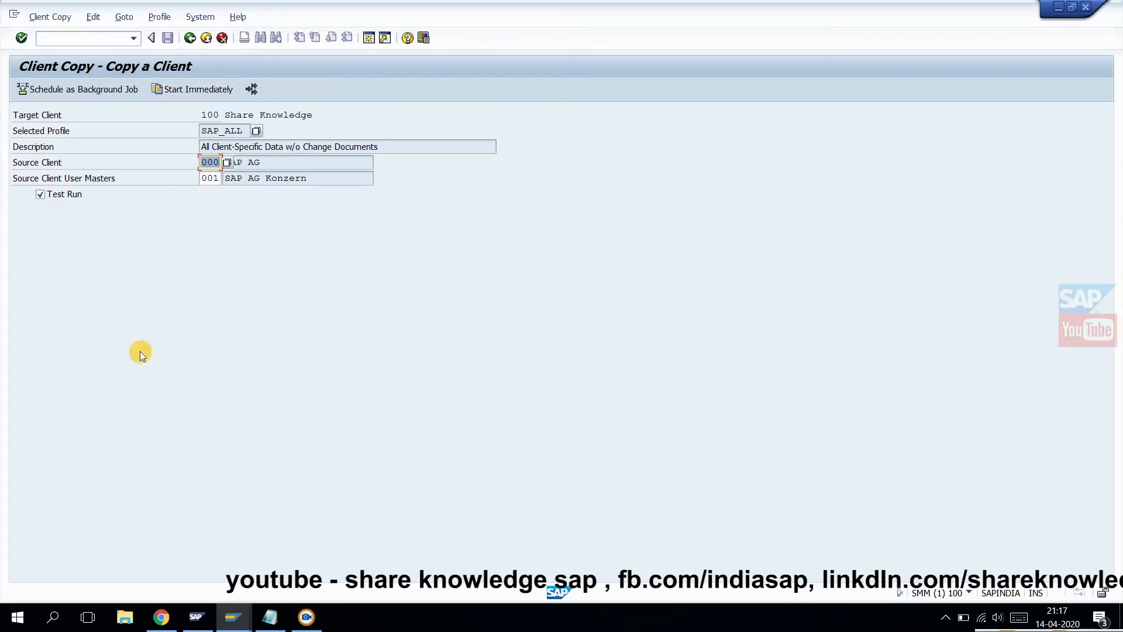
Start the SAP_ALL client copy test run immediately, confirm its parameters, and run it as a resource check.
left_click(173, 93)
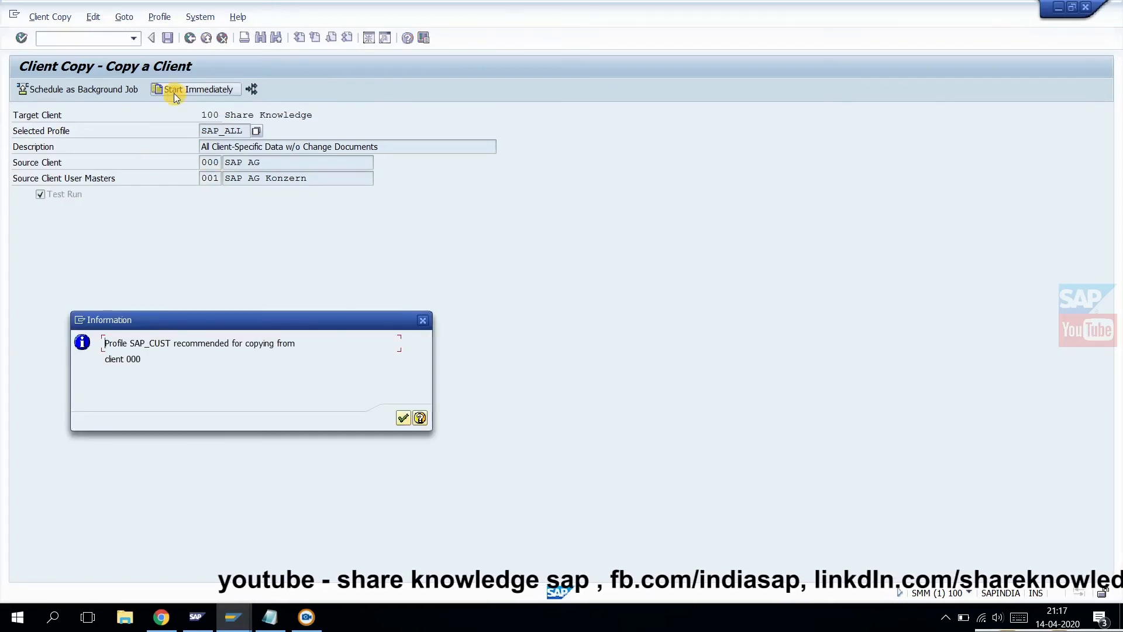
left_click(404, 418)
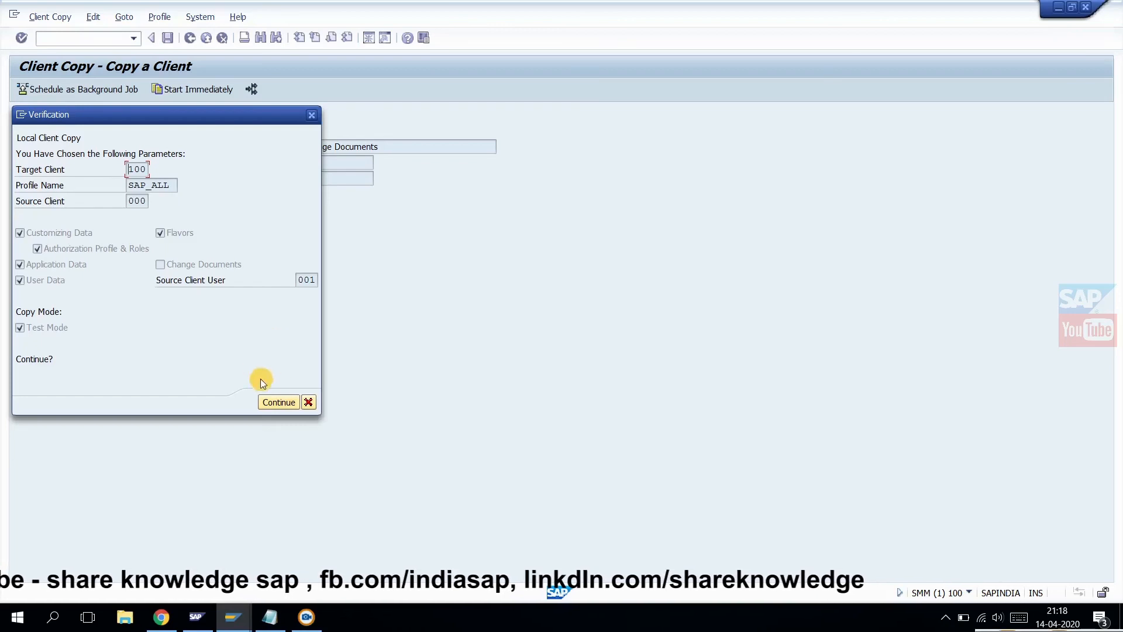
left_click(279, 402)
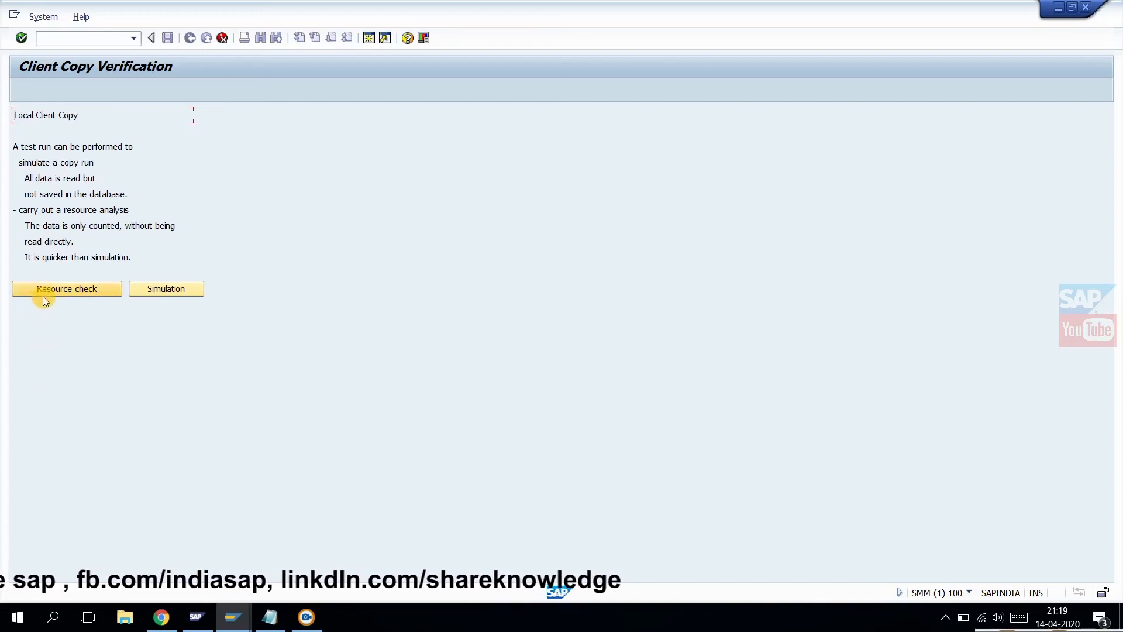
left_click(72, 294)
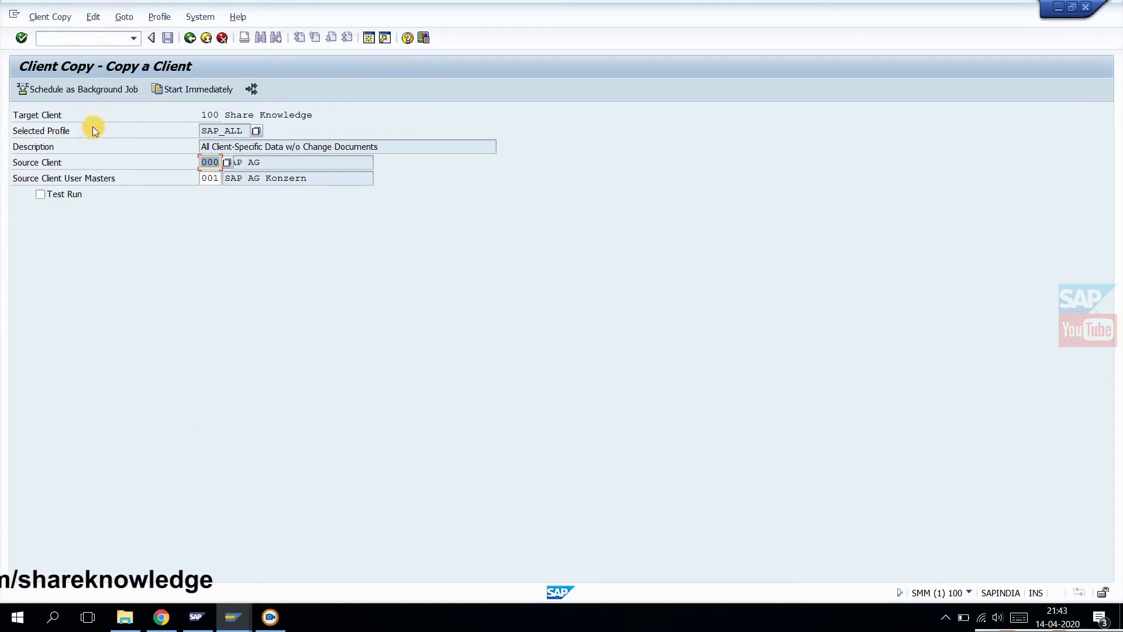
Schedule the SAP_ALL copy from client 000 to client 100 as a background job that starts immediately.
left_click(69, 94)
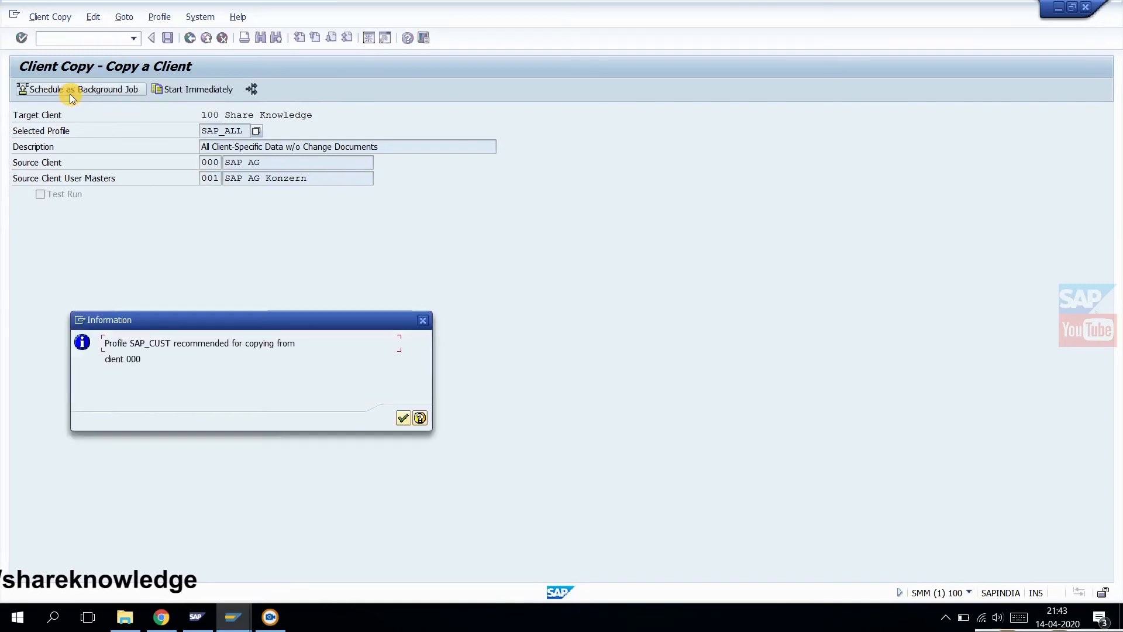
left_click(404, 418)
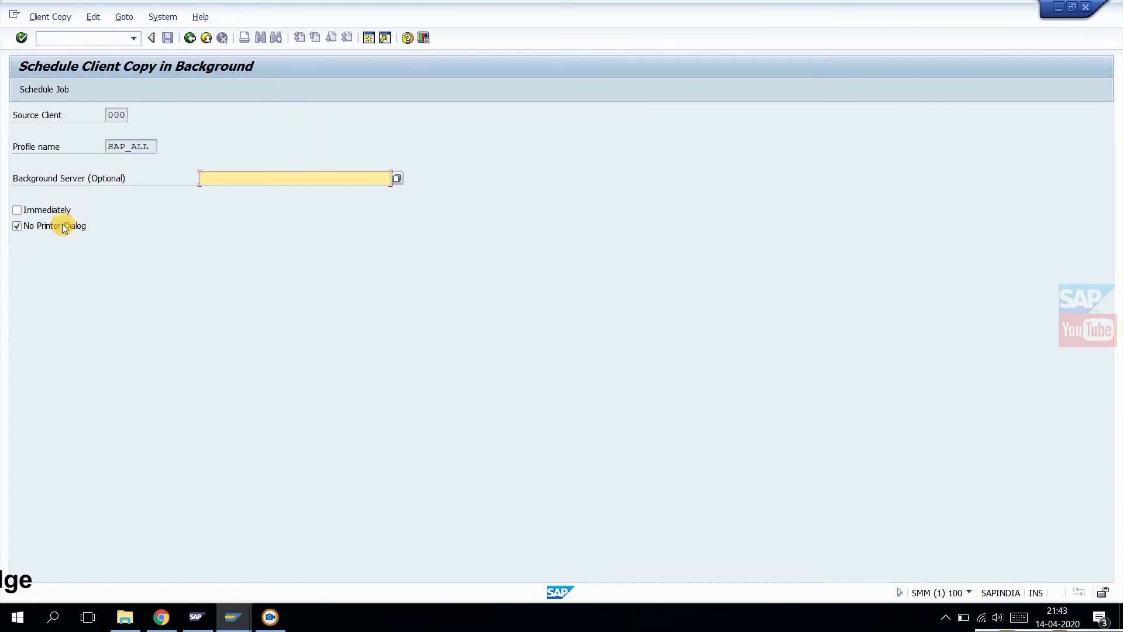
left_click(17, 210)
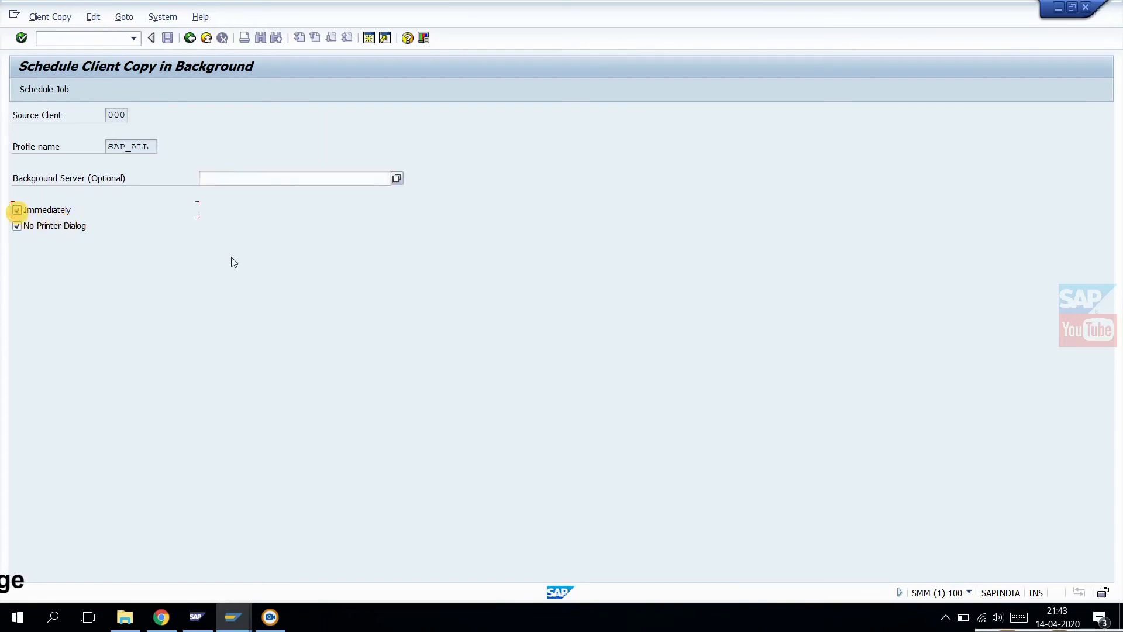
left_click(162, 251)
left_click(46, 89)
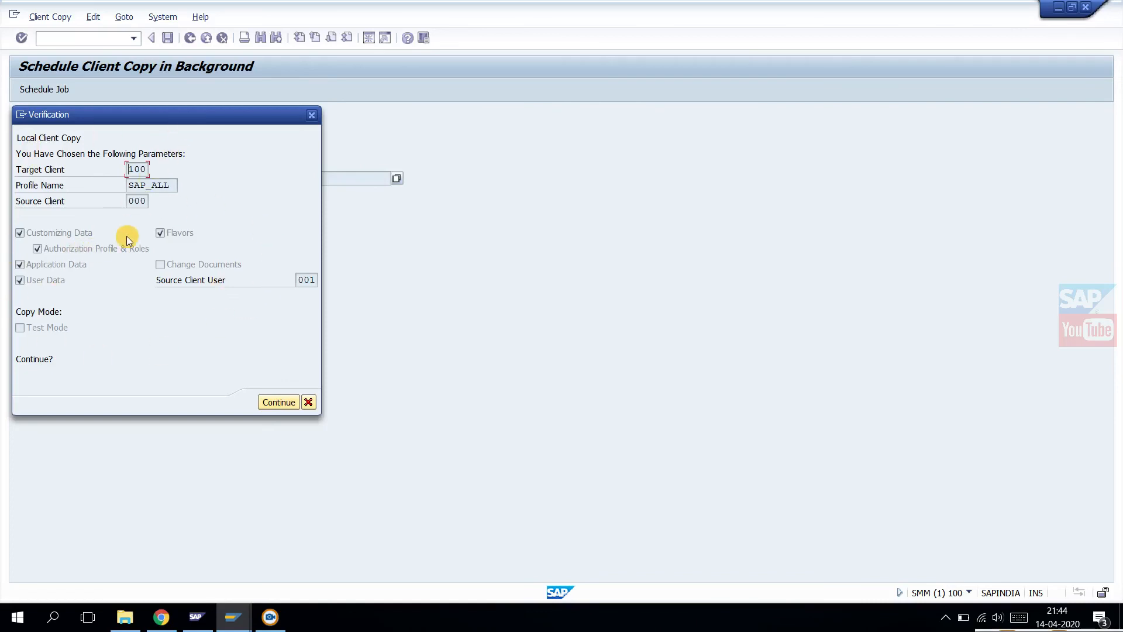
left_click(284, 404)
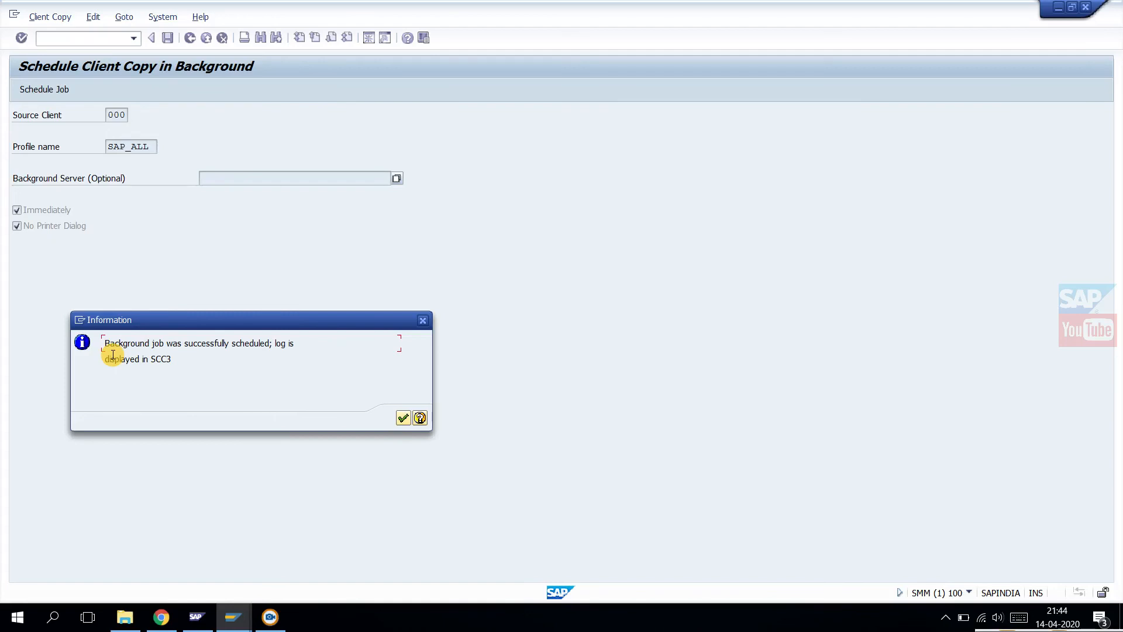
left_click(403, 417)
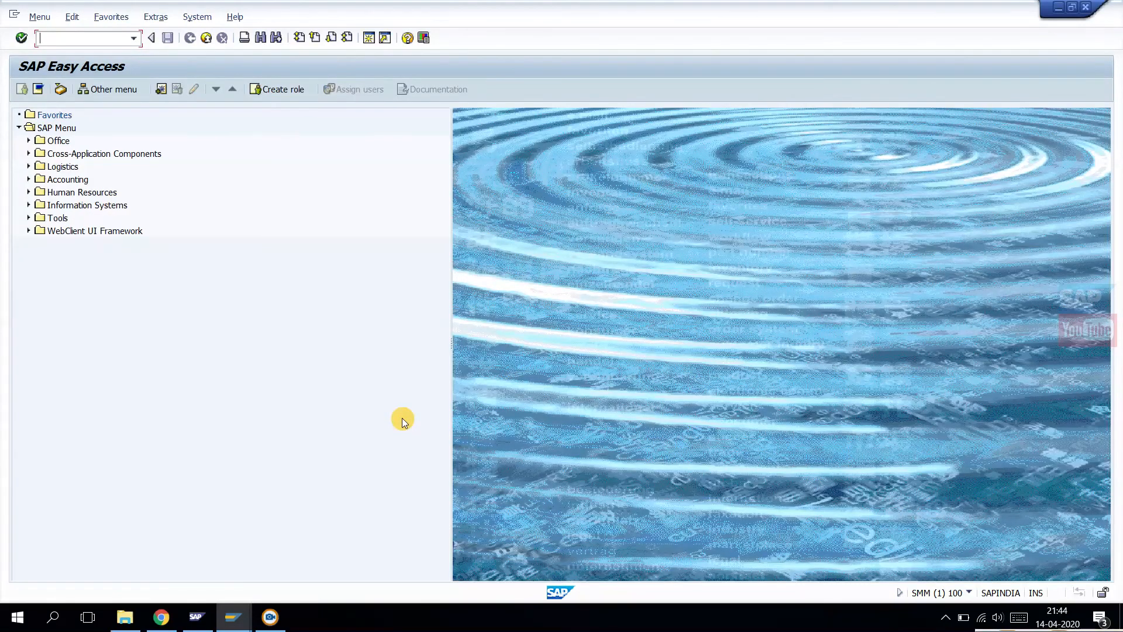
Open the client copy logs with transaction SCC3, refresh the list, and display the log of the copy being processed.
type("scc3")
key("Return")
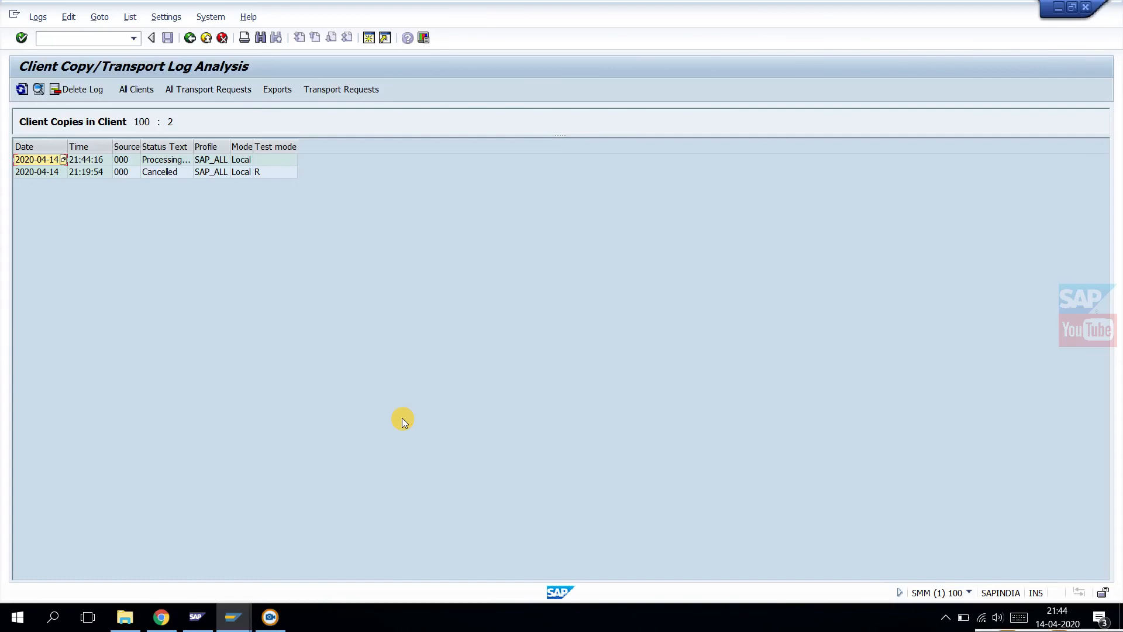
left_click(22, 89)
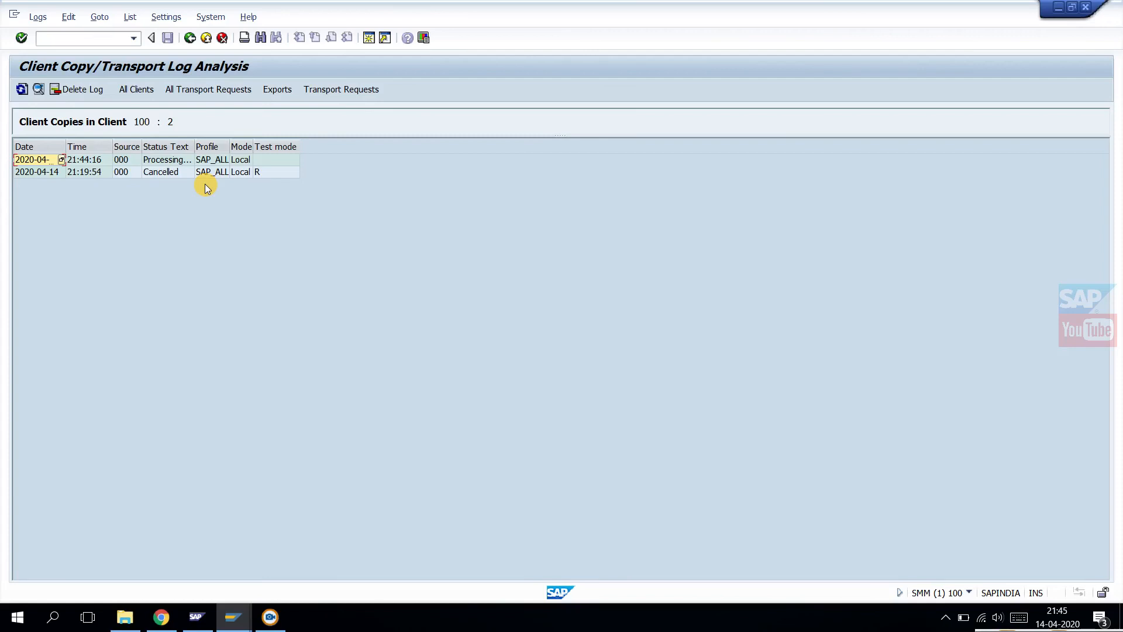
double_click(173, 163)
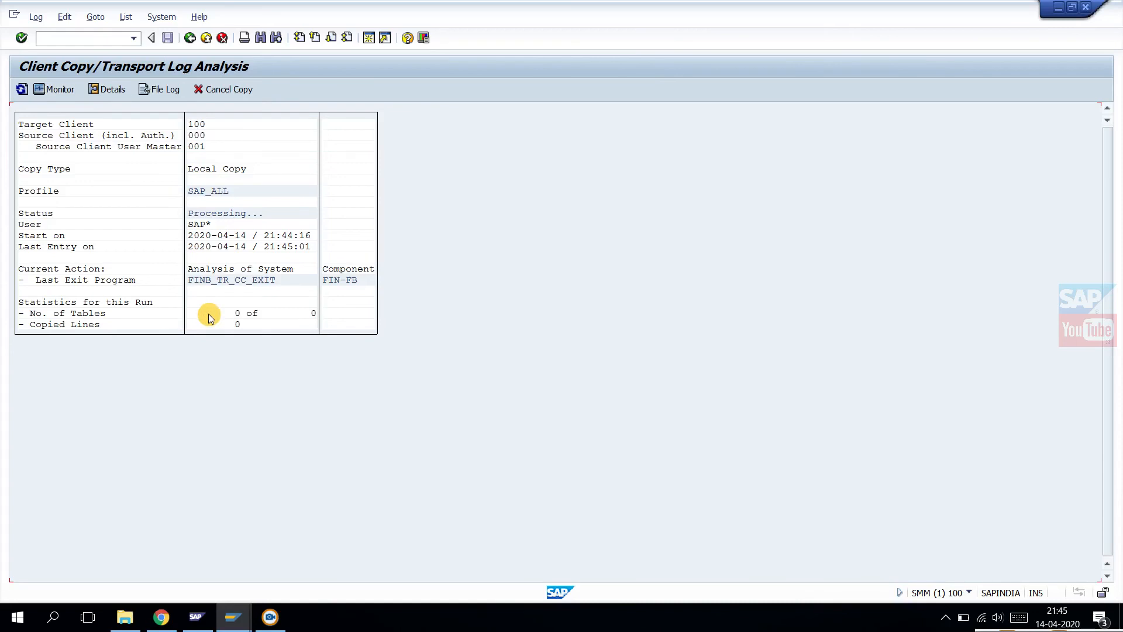
Refresh the copy's log repeatedly to check its status and the number of tables processed.
left_click(22, 91)
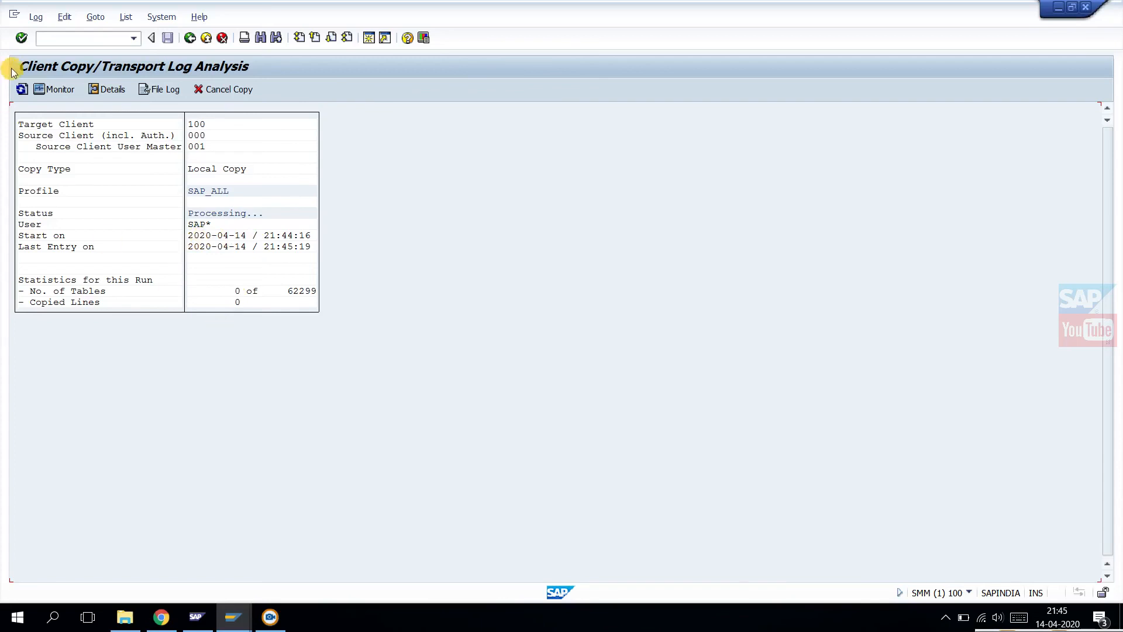
left_click(23, 90)
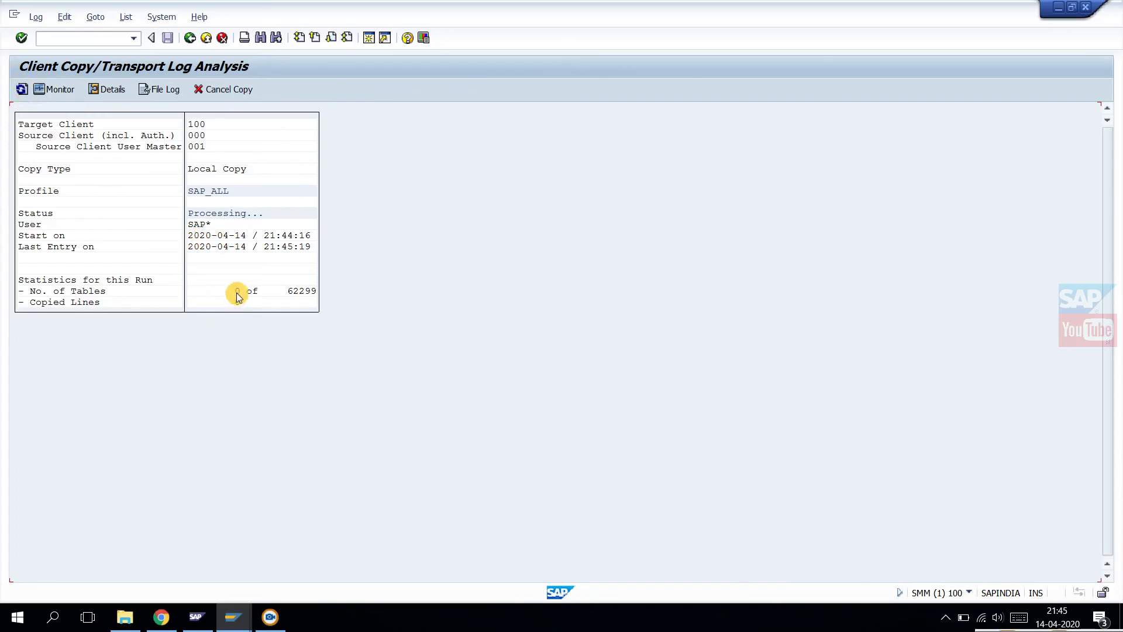
left_click(19, 95)
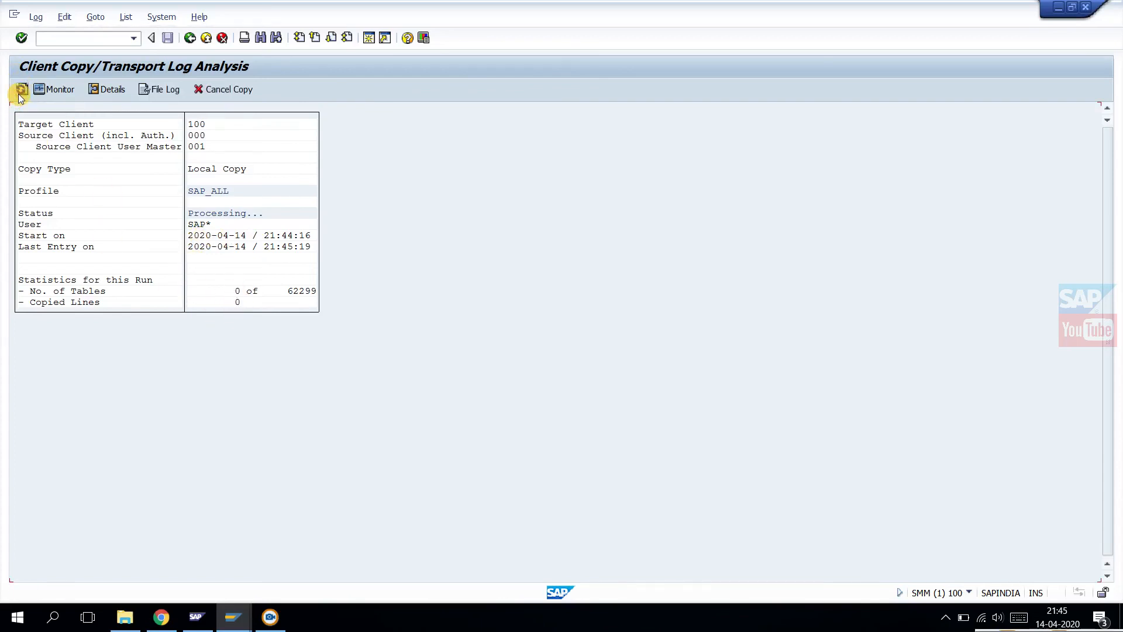
left_click(19, 94)
left_click(19, 94)
left_click(19, 95)
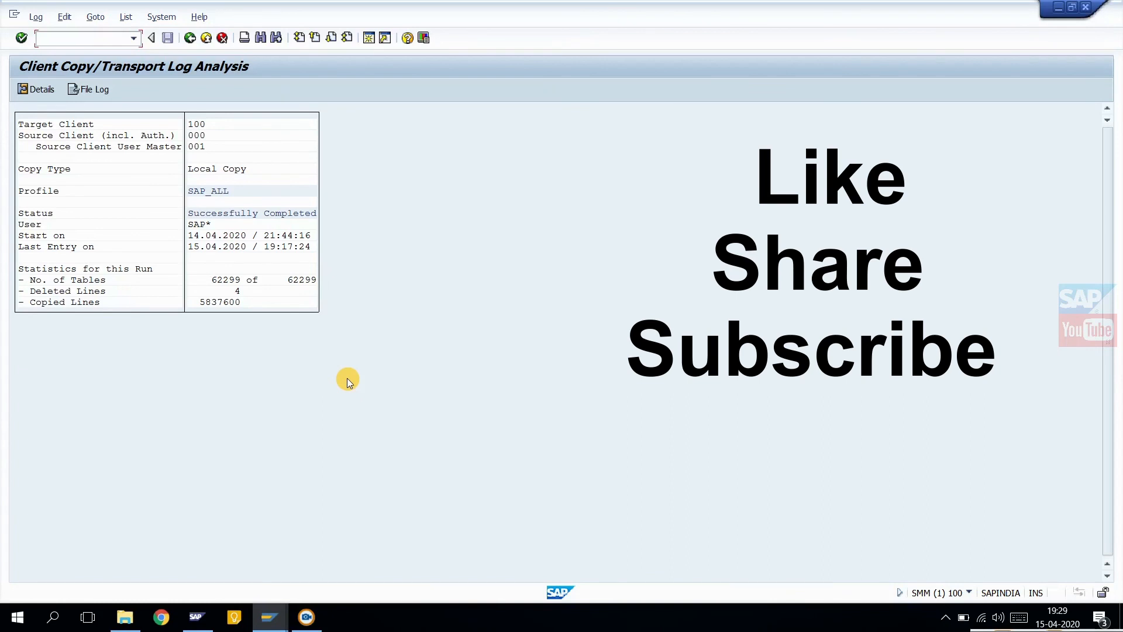
Go back from the log to the overview of client copy logs and leave the log analysis transaction.
left_click(188, 39)
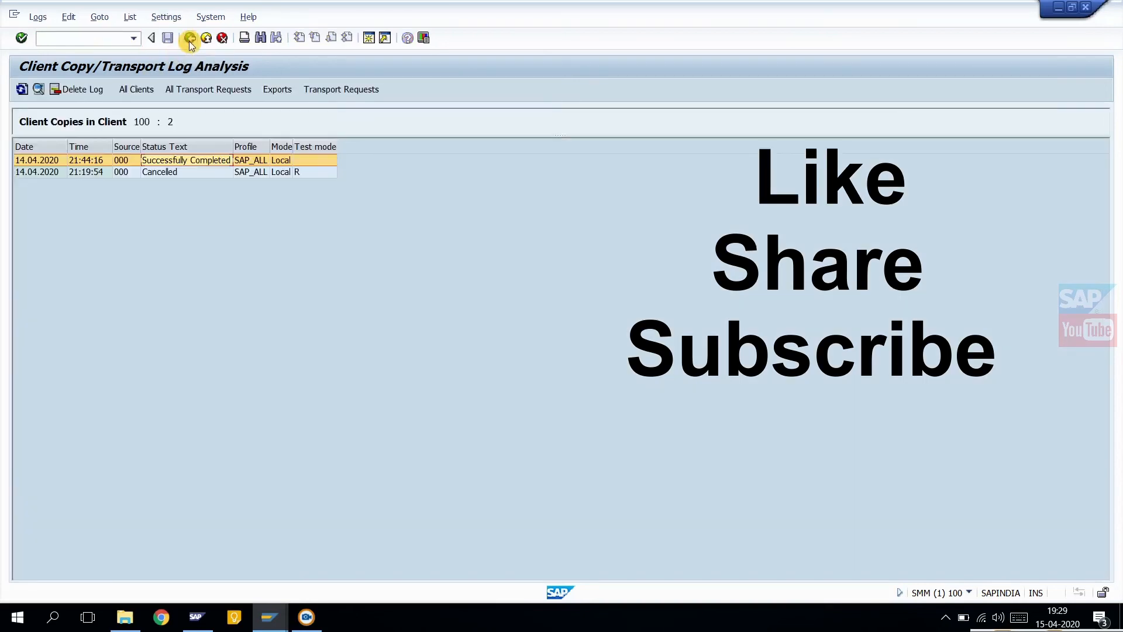
left_click(189, 39)
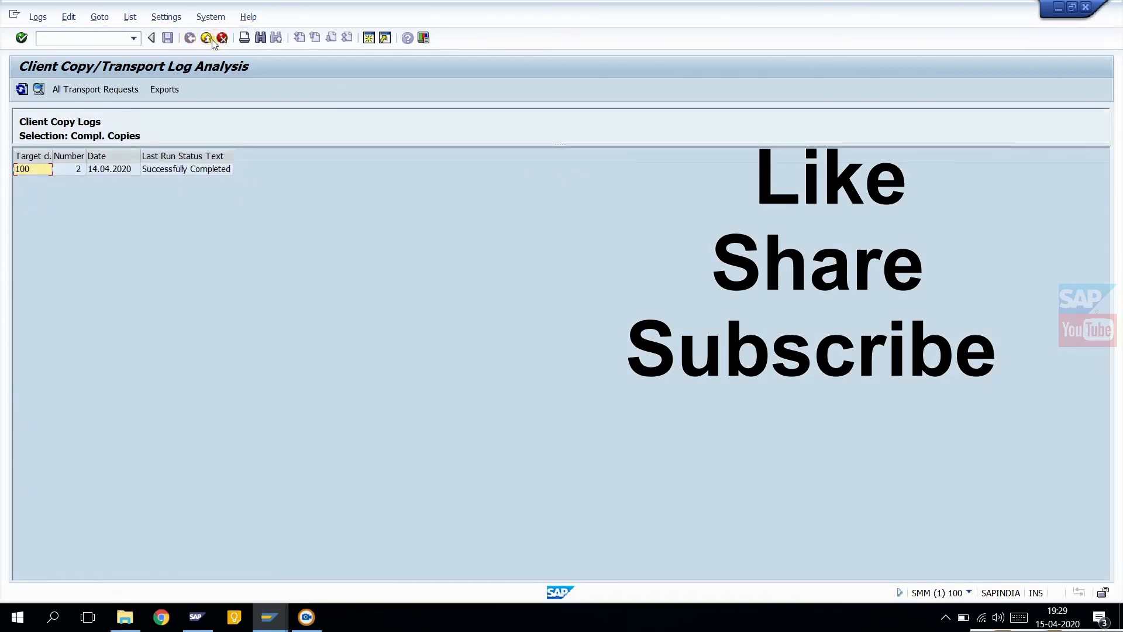
left_click(211, 40)
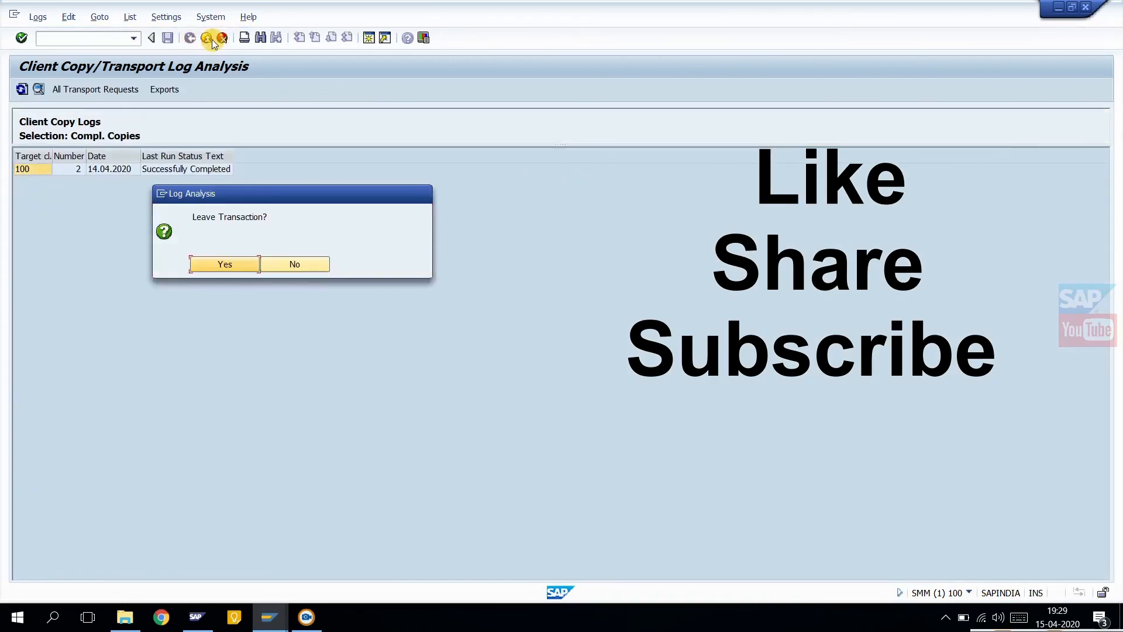
left_click(232, 268)
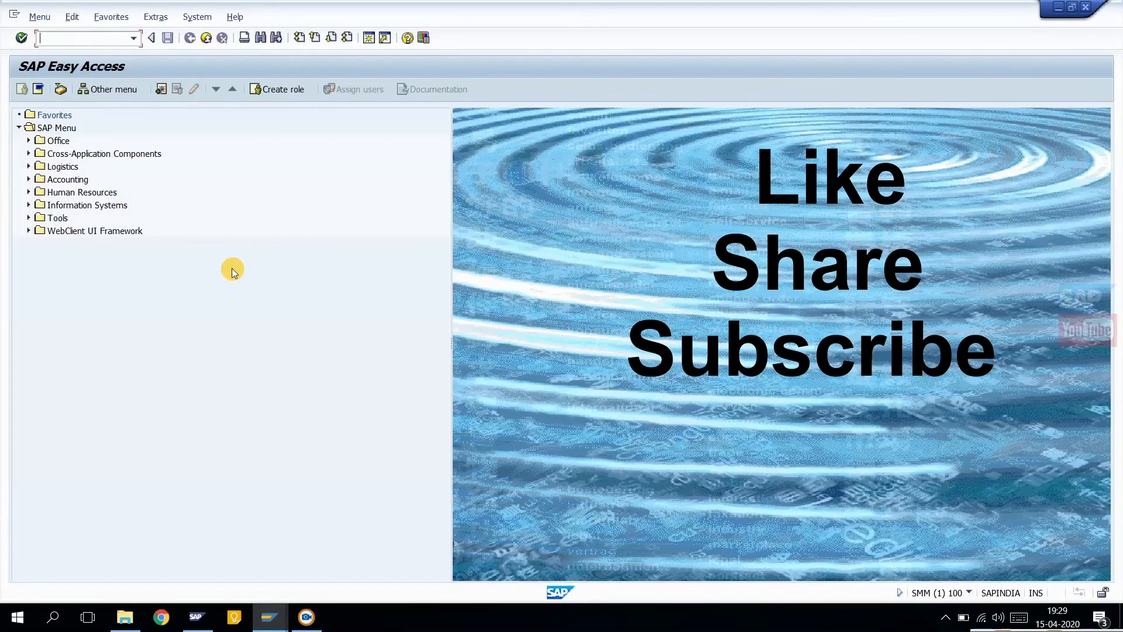